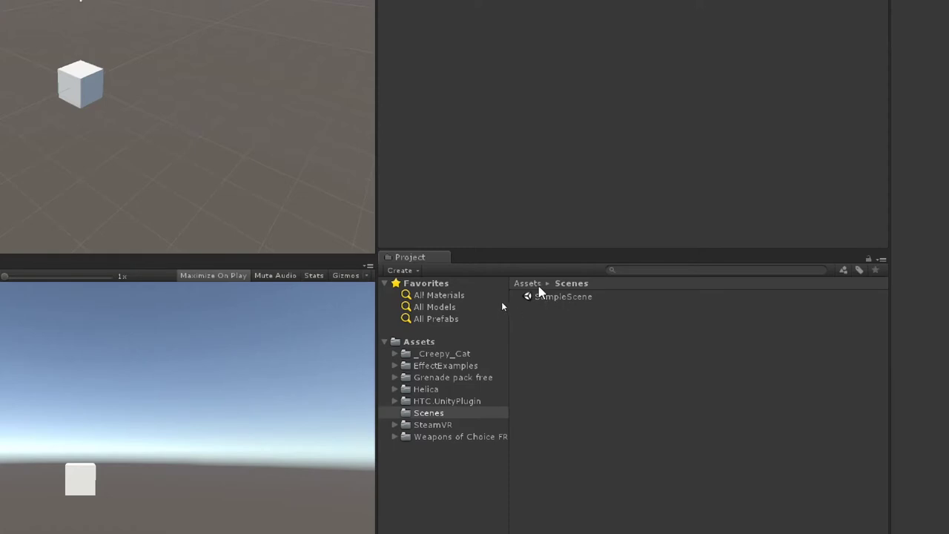
Delete the Cube object from SampleScene and save the scene
{"action": "left_click", "coordinate": [550, 297]}
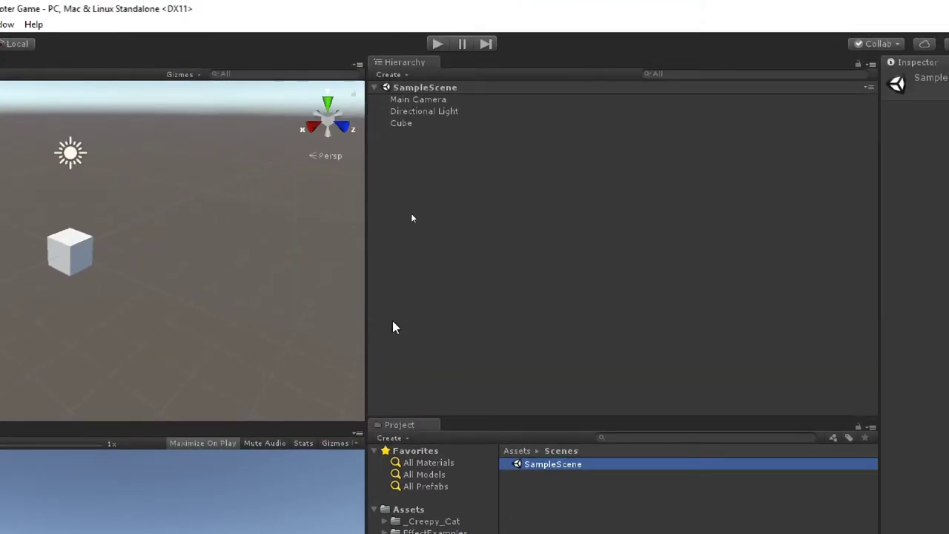
{"action": "left_click", "coordinate": [407, 123]}
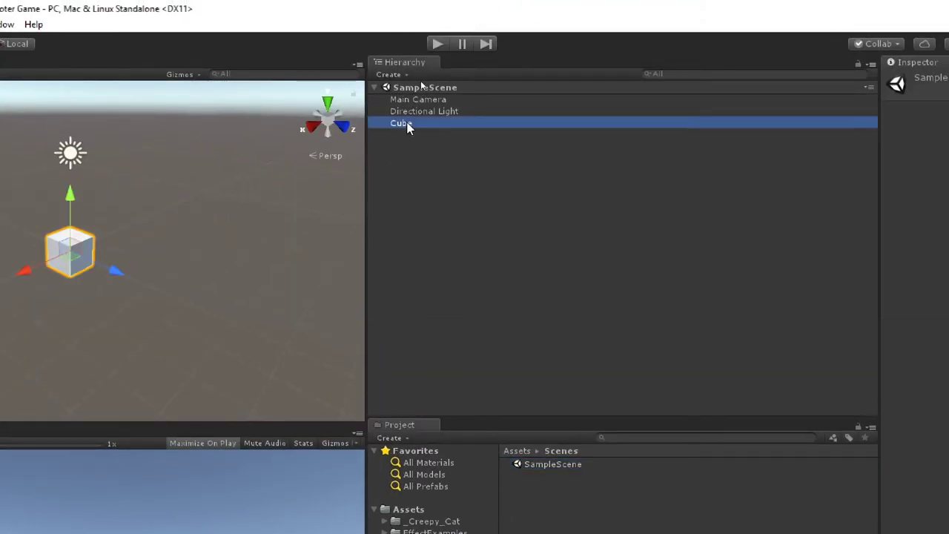
{"action": "key", "text": "Delete"}
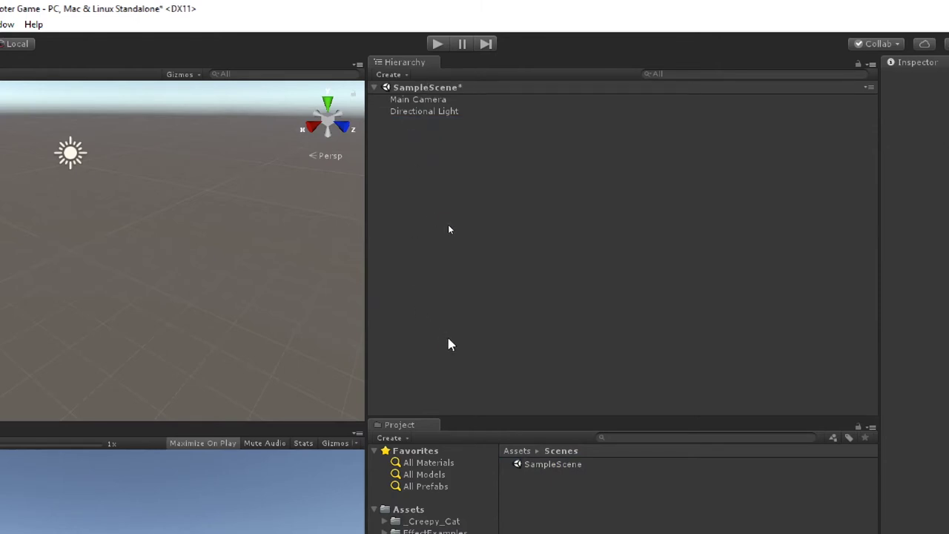
{"action": "key", "text": "ctrl+s"}
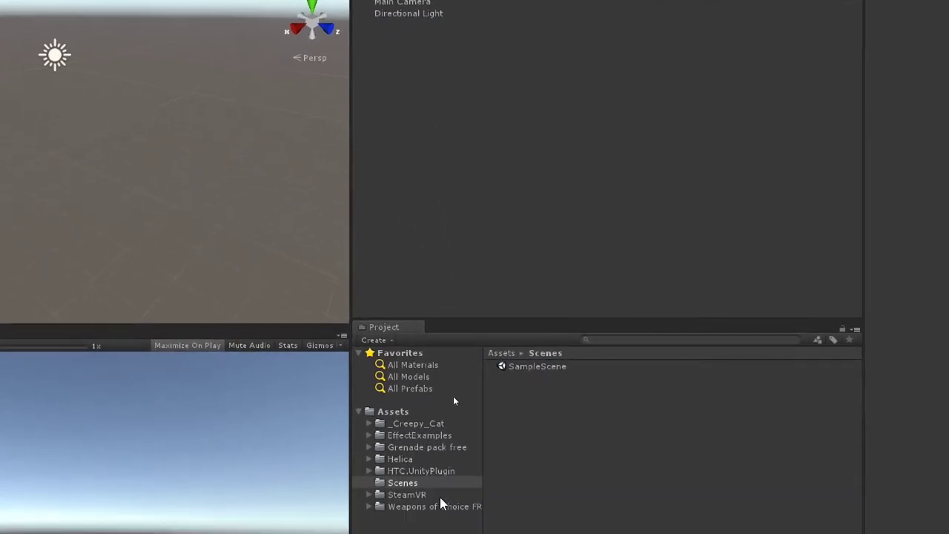
Open the Example_01 scene from the _3D Scifi Kit Starter Kit folder and frame its _Level object in the scene view
{"action": "left_click", "coordinate": [411, 423]}
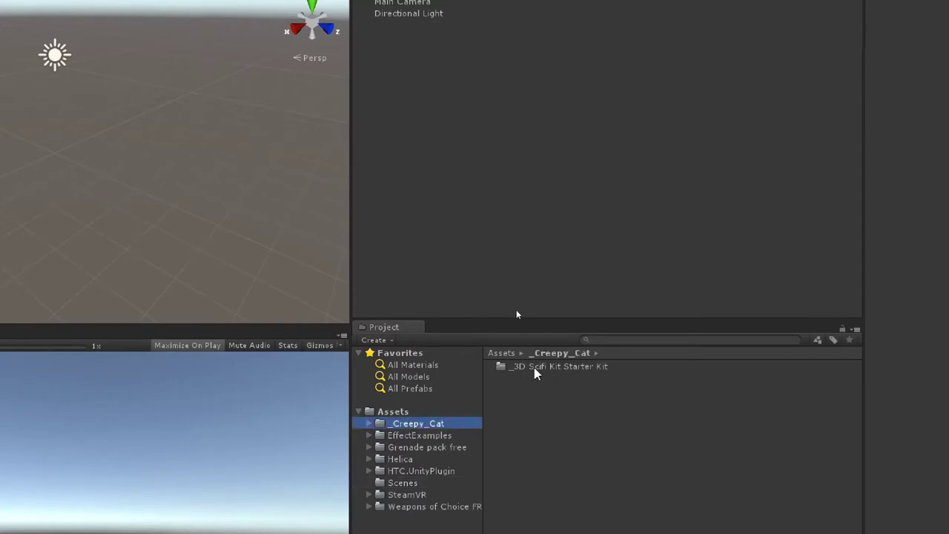
{"action": "double_click", "coordinate": [534, 367]}
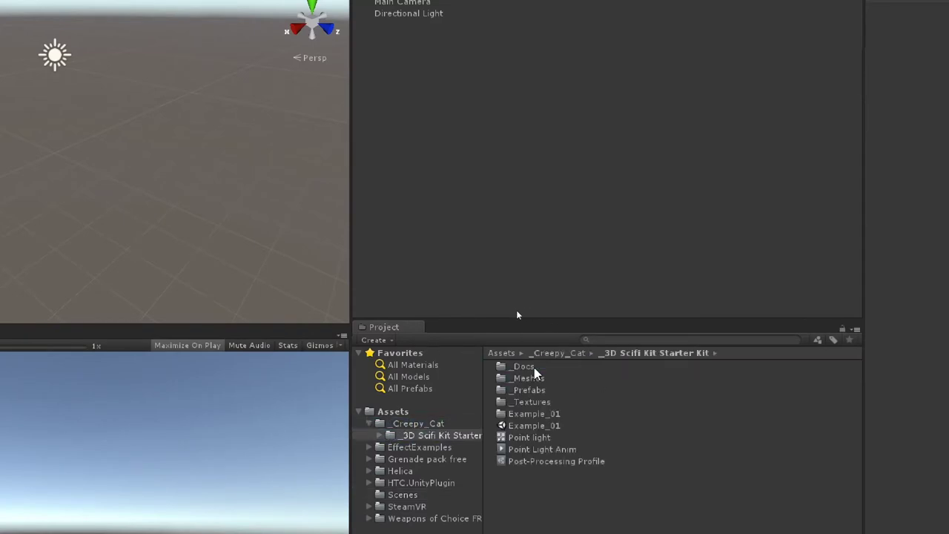
{"action": "left_click", "coordinate": [520, 426]}
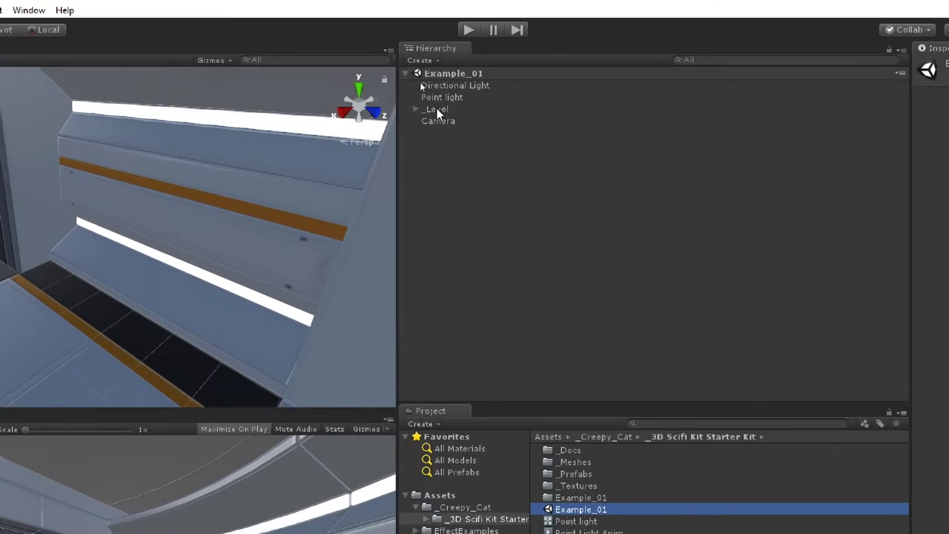
{"action": "left_click", "coordinate": [432, 109]}
{"action": "key", "text": "f"}
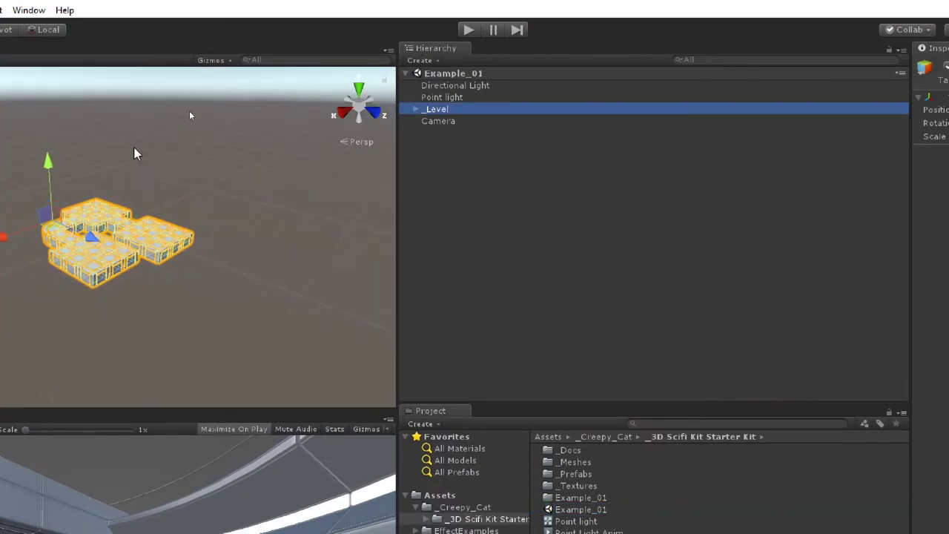
{"action": "scroll", "coordinate": [150, 153], "scroll_direction": "up", "scroll_amount": 2}
{"action": "scroll", "coordinate": [151, 172], "scroll_direction": "up", "scroll_amount": 2}
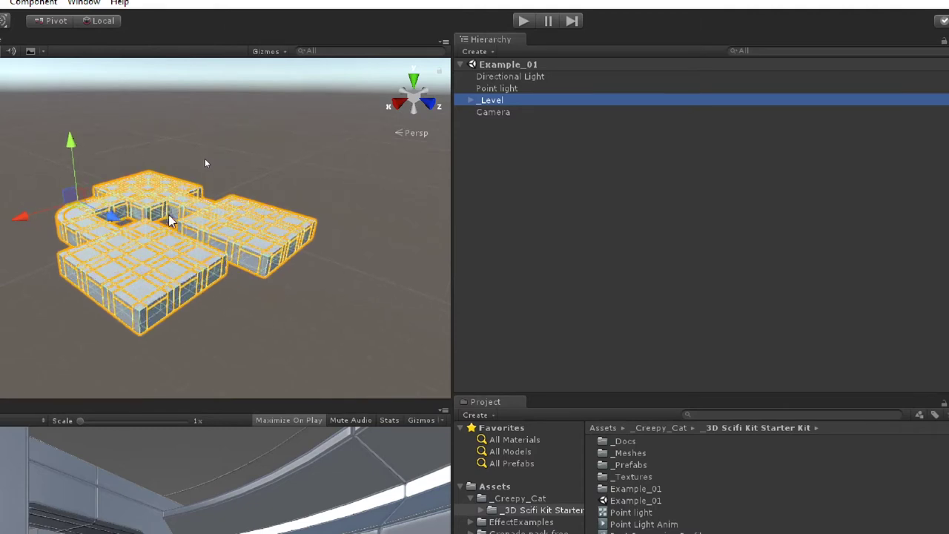
{"action": "scroll", "coordinate": [169, 220], "scroll_direction": "up", "scroll_amount": 3}
{"action": "left_click", "coordinate": [549, 194]}
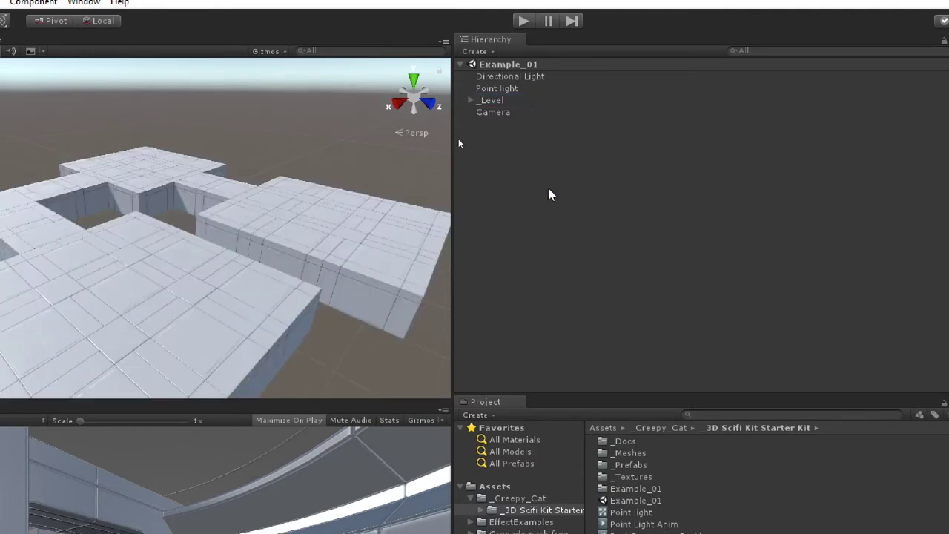
Create an empty game object in the Example_01 scene and reset its transform
{"action": "right_click", "coordinate": [494, 136]}
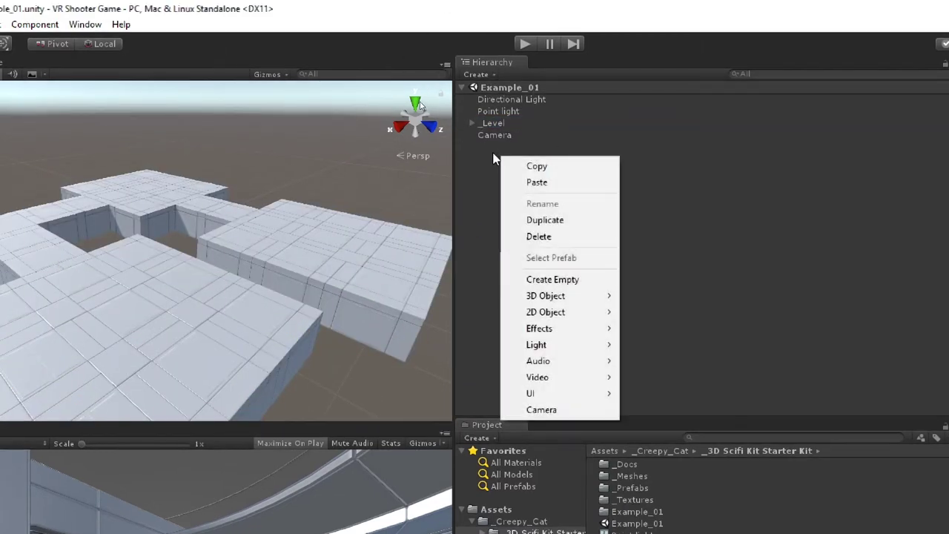
{"action": "left_click", "coordinate": [534, 279]}
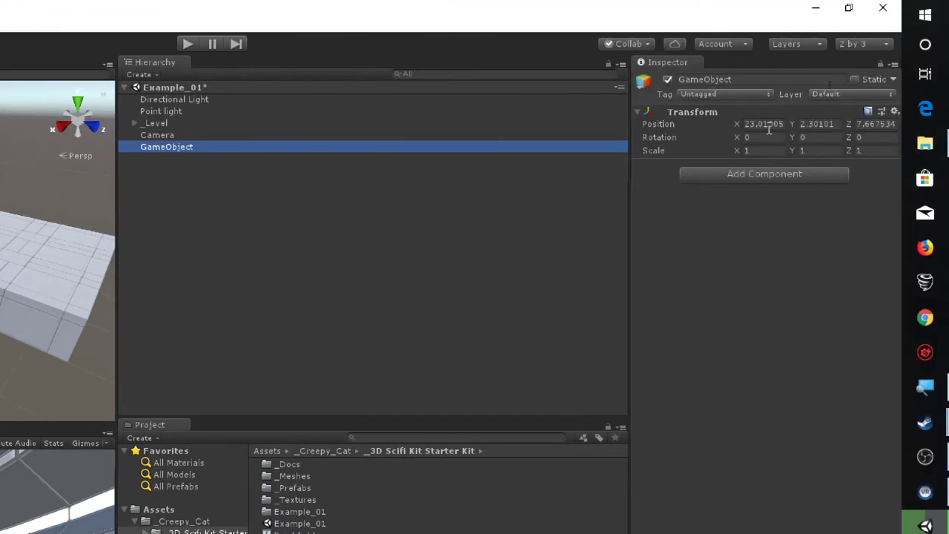
{"action": "left_click", "coordinate": [893, 111]}
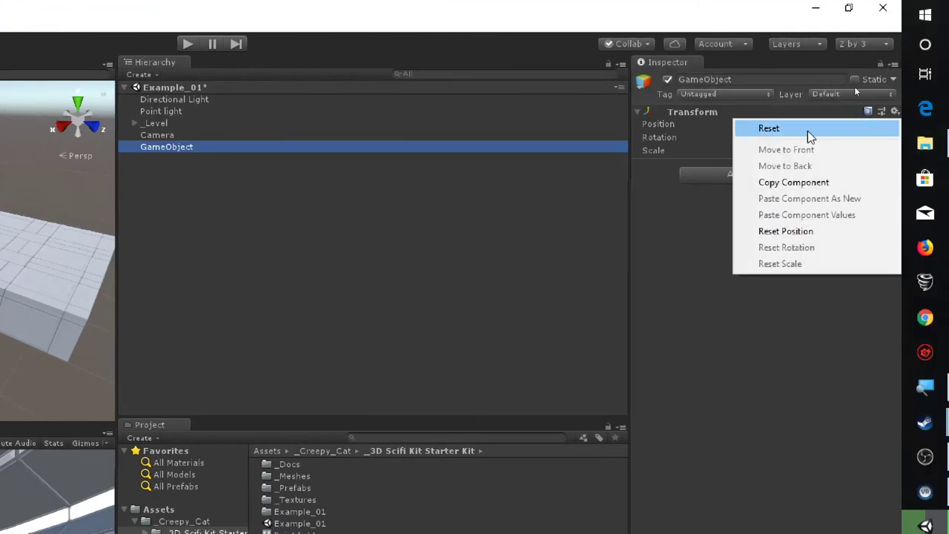
{"action": "left_click", "coordinate": [809, 133]}
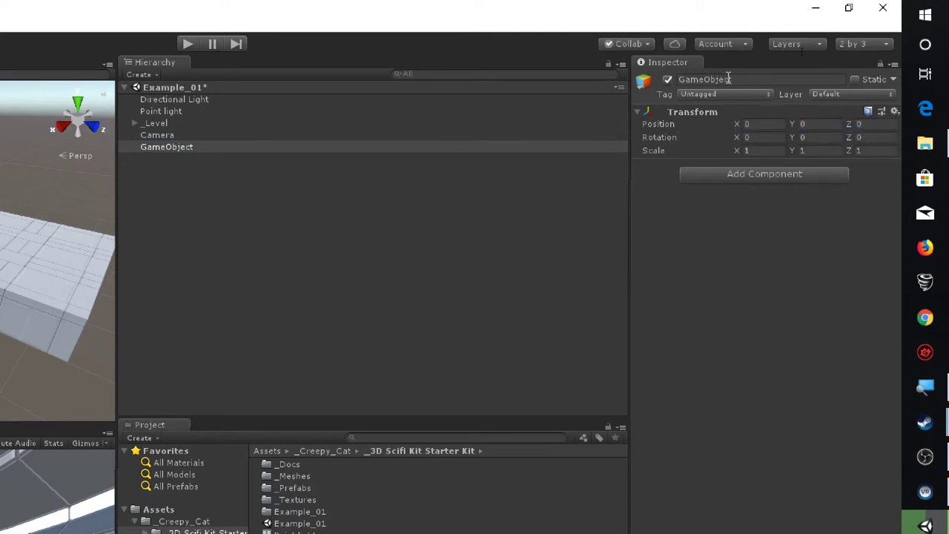
Rename the new empty game object as Enviroment
{"action": "left_click", "coordinate": [728, 78]}
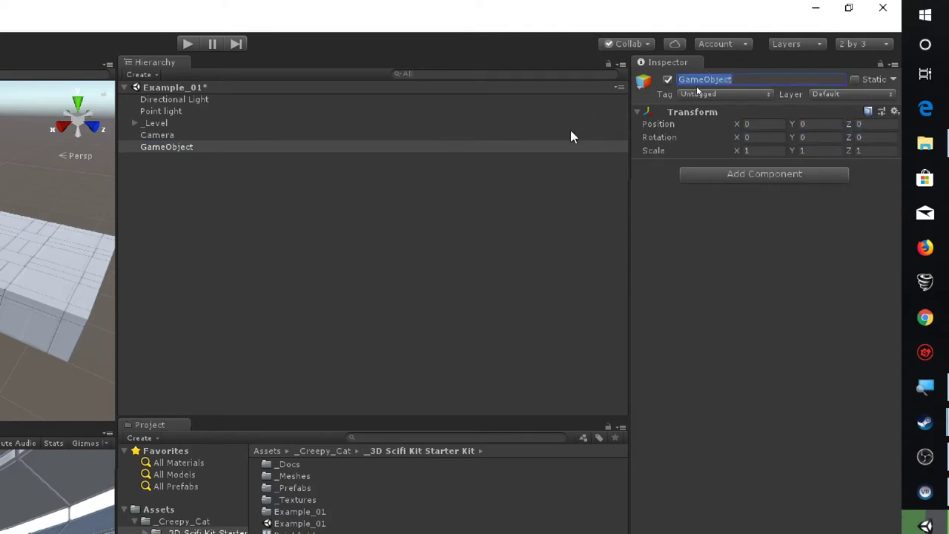
{"action": "type", "text": "Envi"}
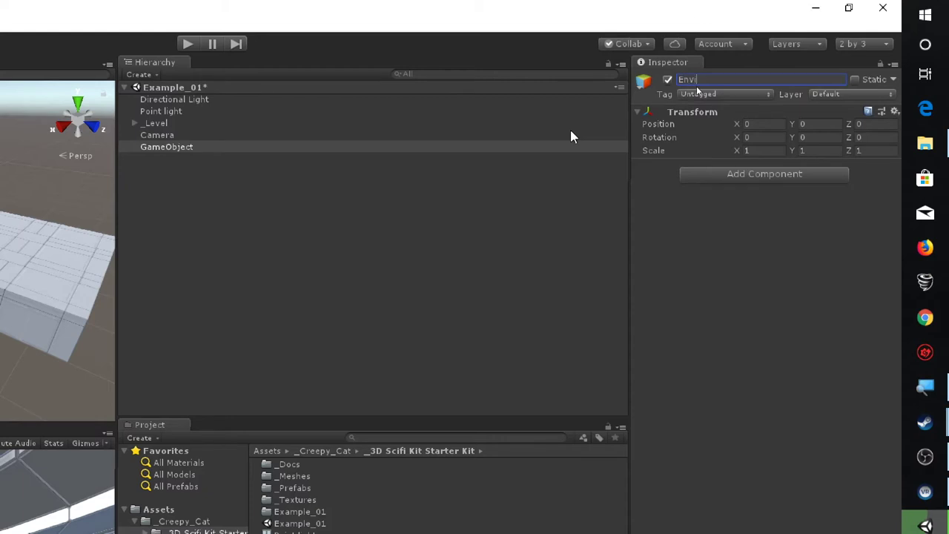
{"action": "type", "text": "r"}
{"action": "left_click", "coordinate": [734, 79]}
{"action": "type", "text": "Enviroment"}
{"action": "key", "text": "Return"}
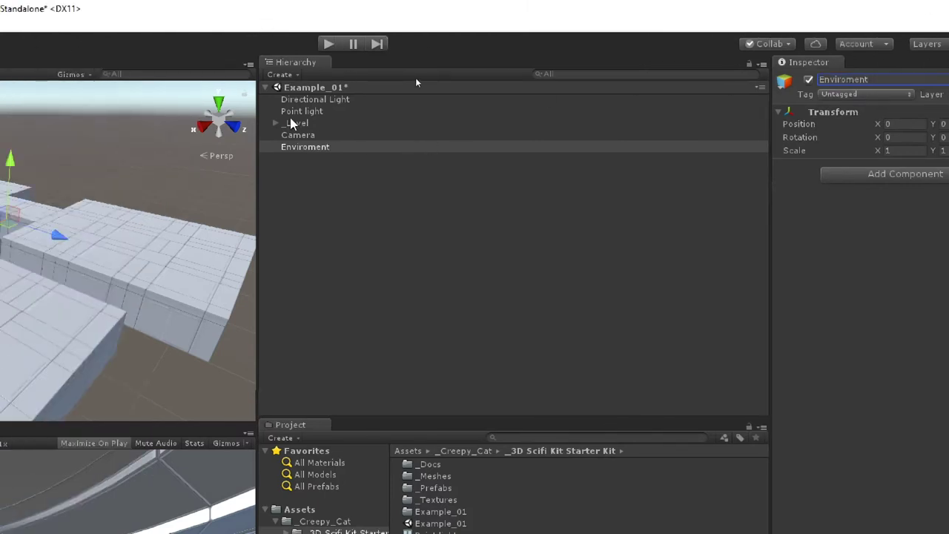
Make the _Level object a child of Enviroment and collapse the Enviroment group
{"action": "left_click_drag", "start_coordinate": [292, 124], "coordinate": [336, 152]}
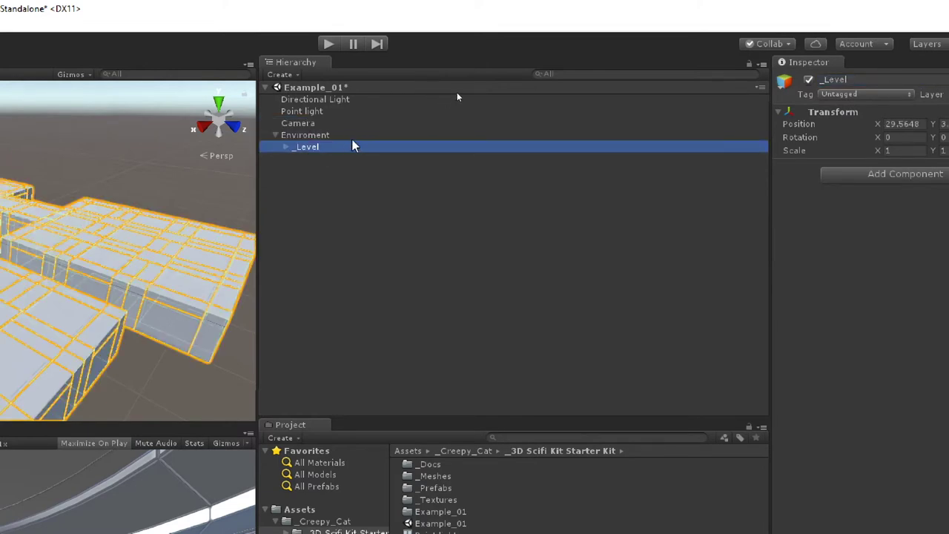
{"action": "left_click", "coordinate": [292, 137]}
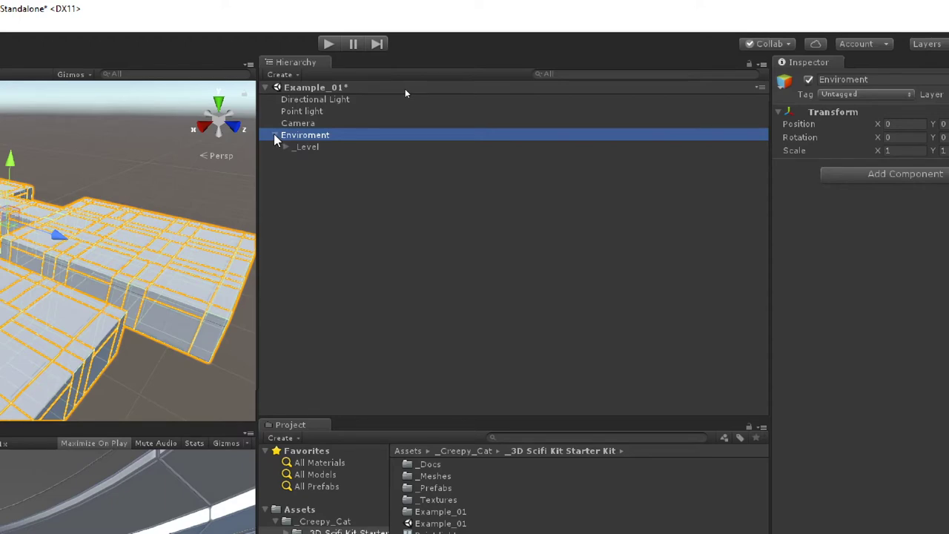
{"action": "left_click", "coordinate": [275, 138]}
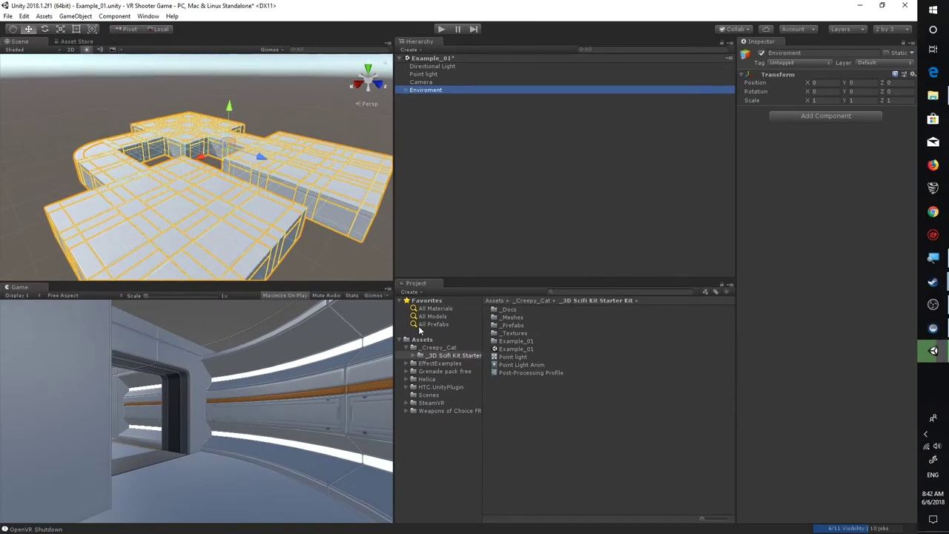
Create a folder named Prefabs in Assets and store the Enviroment object in it as a prefab
{"action": "left_click", "coordinate": [300, 510]}
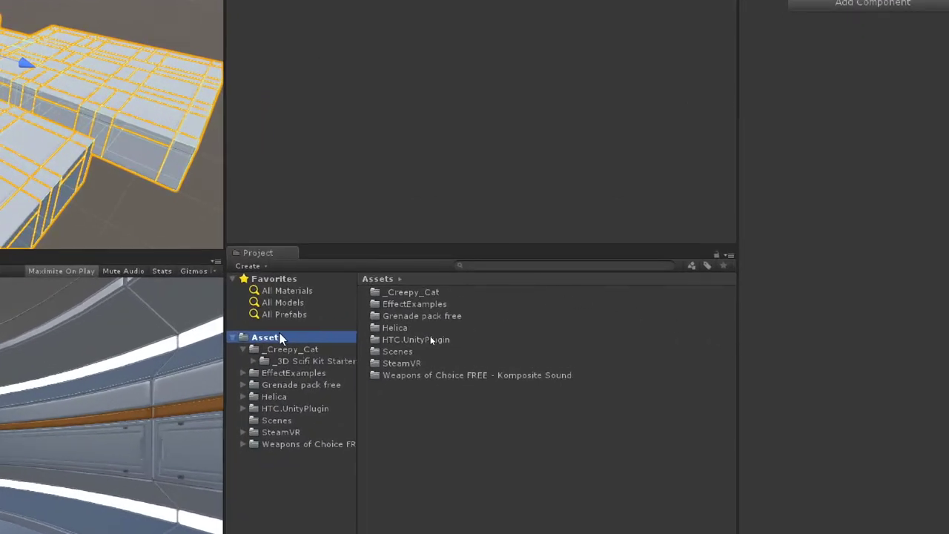
{"action": "right_click", "coordinate": [415, 417]}
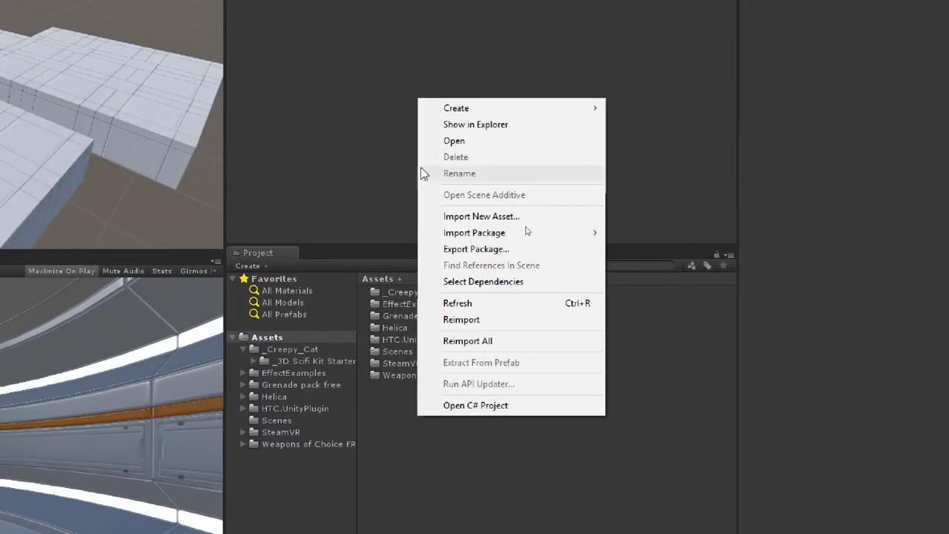
{"action": "mouse_move", "coordinate": [518, 107]}
{"action": "left_click", "coordinate": [613, 109]}
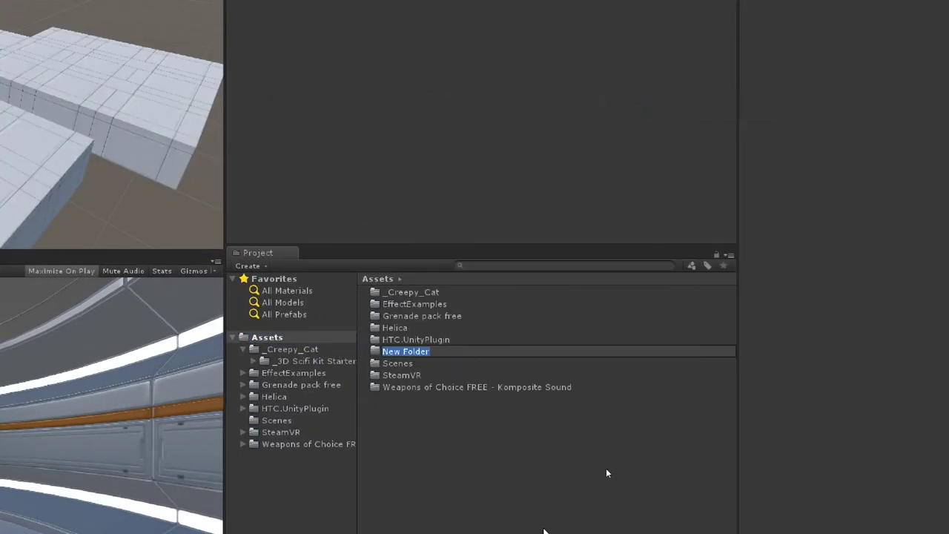
{"action": "type", "text": "Pr"}
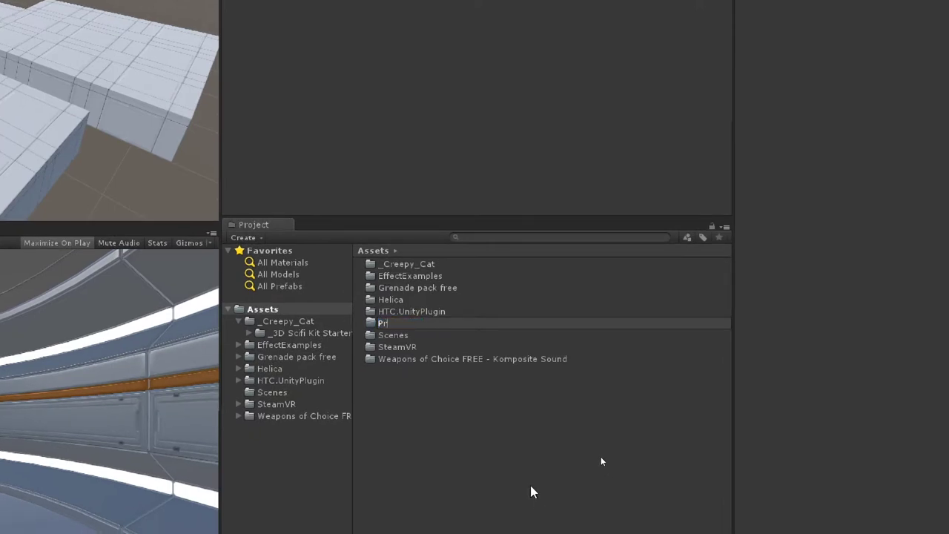
{"action": "type", "text": "efabs"}
{"action": "key", "text": "Return"}
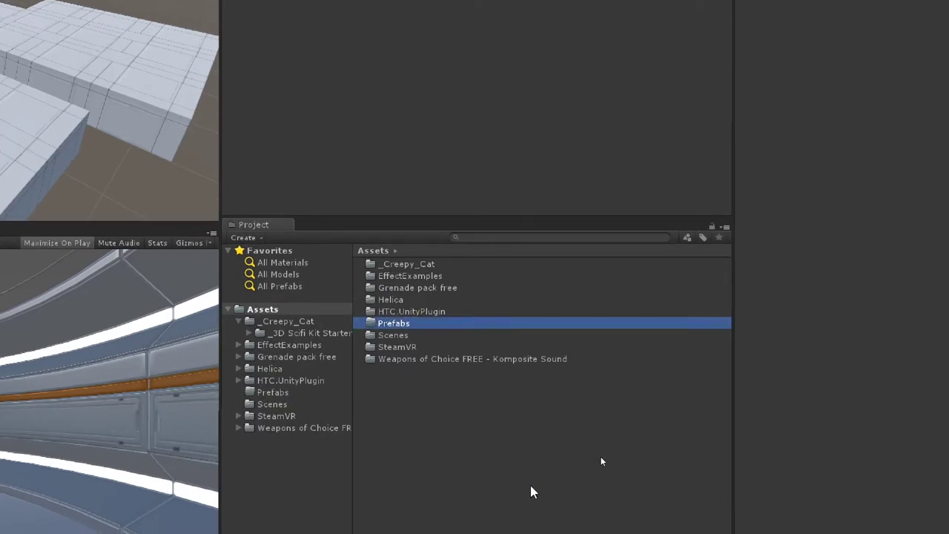
{"action": "double_click", "coordinate": [391, 324]}
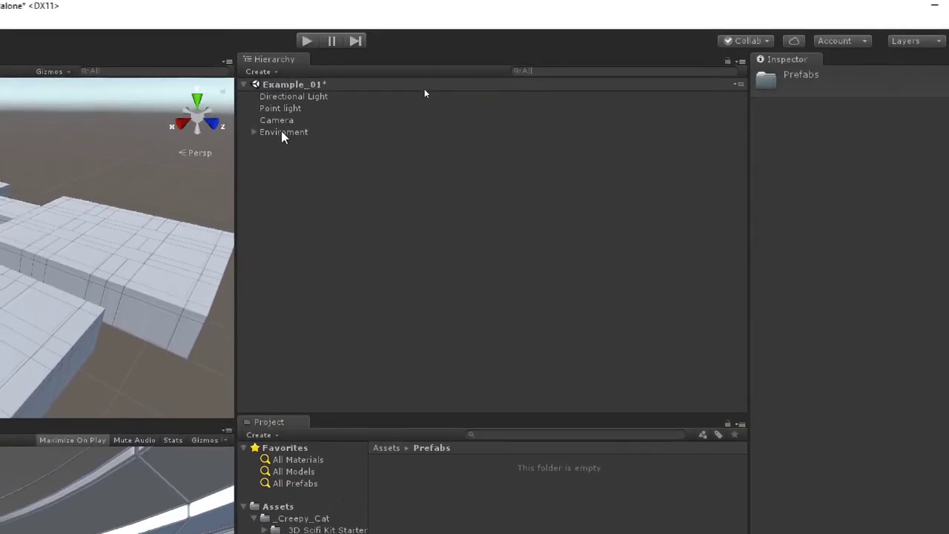
{"action": "left_click_drag", "start_coordinate": [282, 133], "coordinate": [563, 314]}
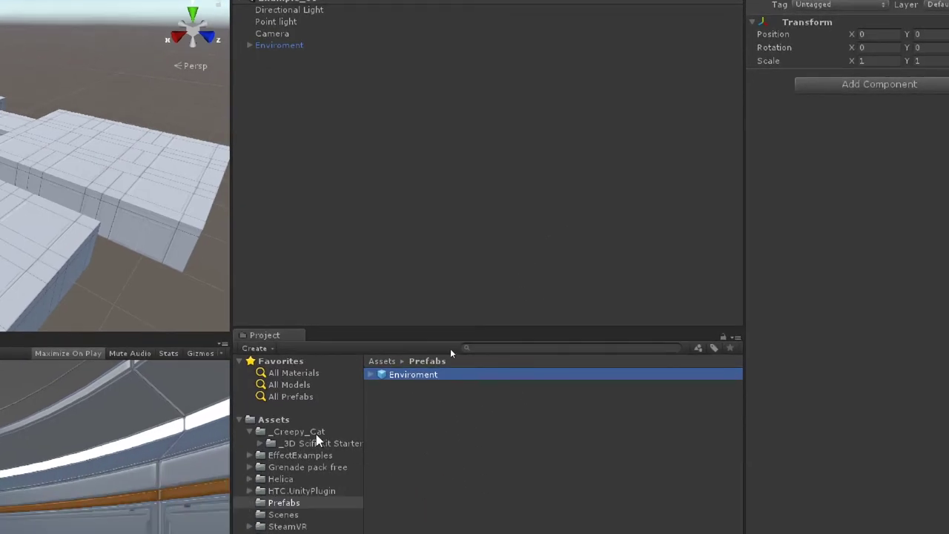
Open SampleScene from the Scenes folder, discarding the unsaved changes to Example_01
{"action": "left_click", "coordinate": [286, 420]}
{"action": "left_click", "coordinate": [406, 365]}
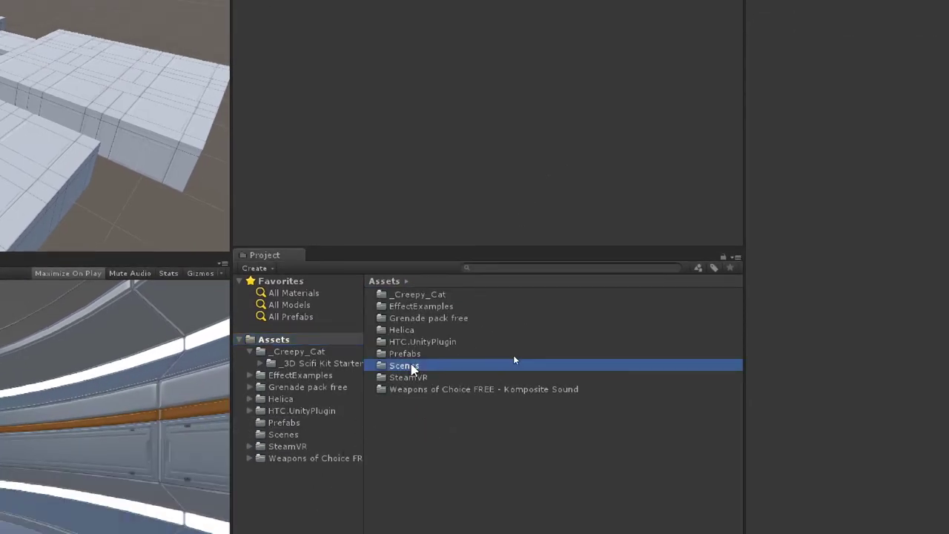
{"action": "double_click", "coordinate": [407, 365]}
{"action": "double_click", "coordinate": [415, 294]}
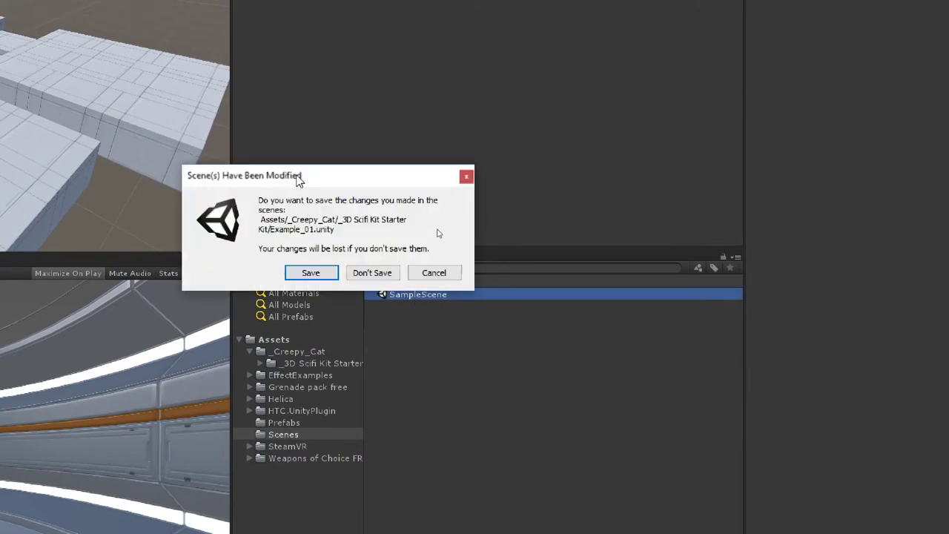
{"action": "left_click", "coordinate": [369, 272]}
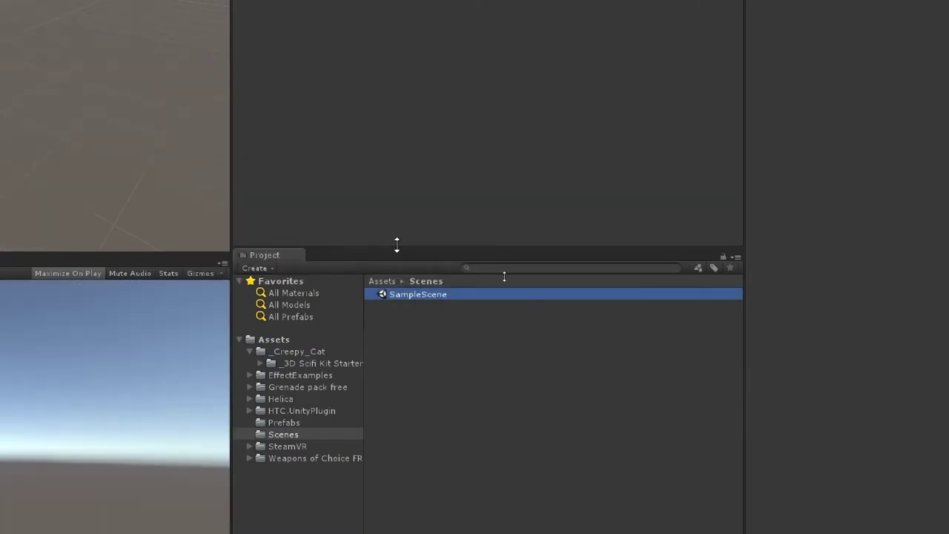
Add the Enviroment prefab from the Prefabs folder to the SampleScene hierarchy
{"action": "left_click", "coordinate": [304, 423]}
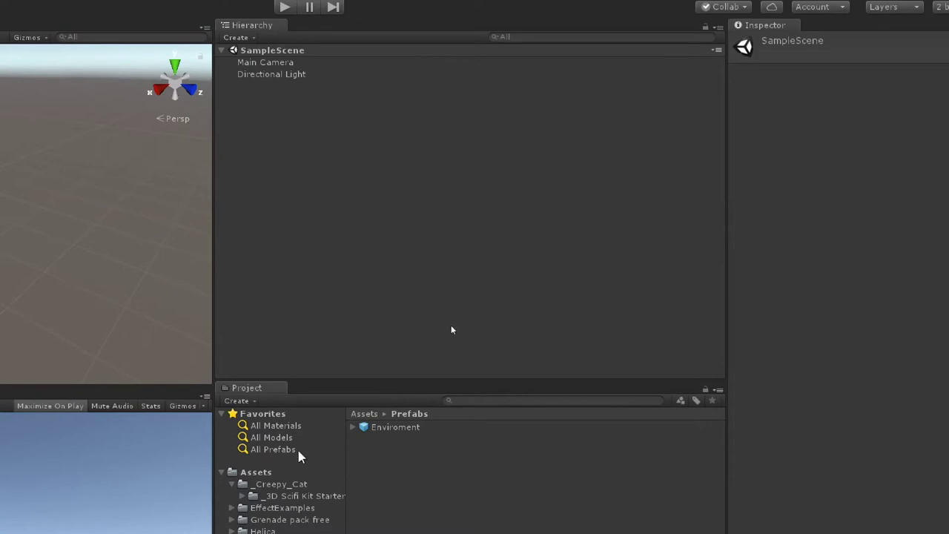
{"action": "left_click", "coordinate": [301, 500]}
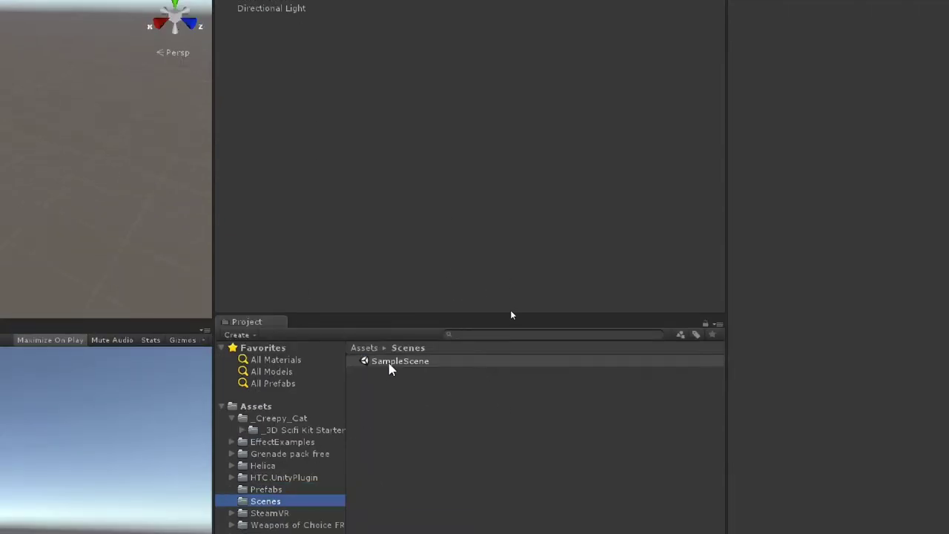
{"action": "left_click", "coordinate": [391, 363]}
{"action": "left_click", "coordinate": [293, 489]}
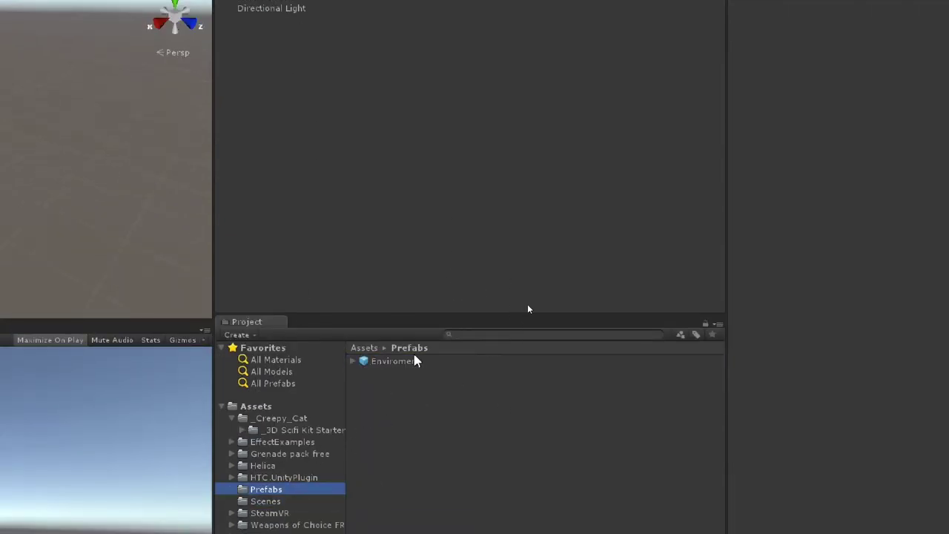
{"action": "left_click", "coordinate": [385, 362]}
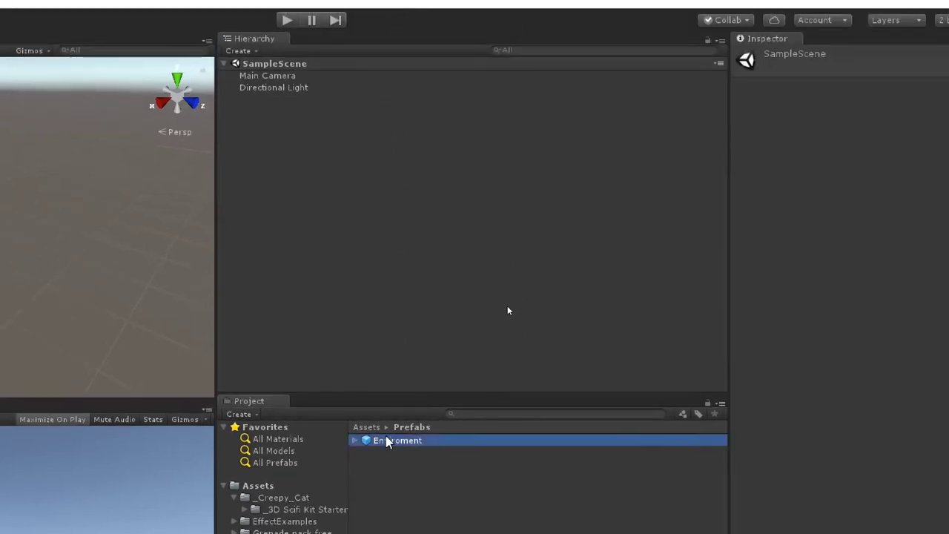
{"action": "left_click_drag", "start_coordinate": [385, 440], "coordinate": [414, 259]}
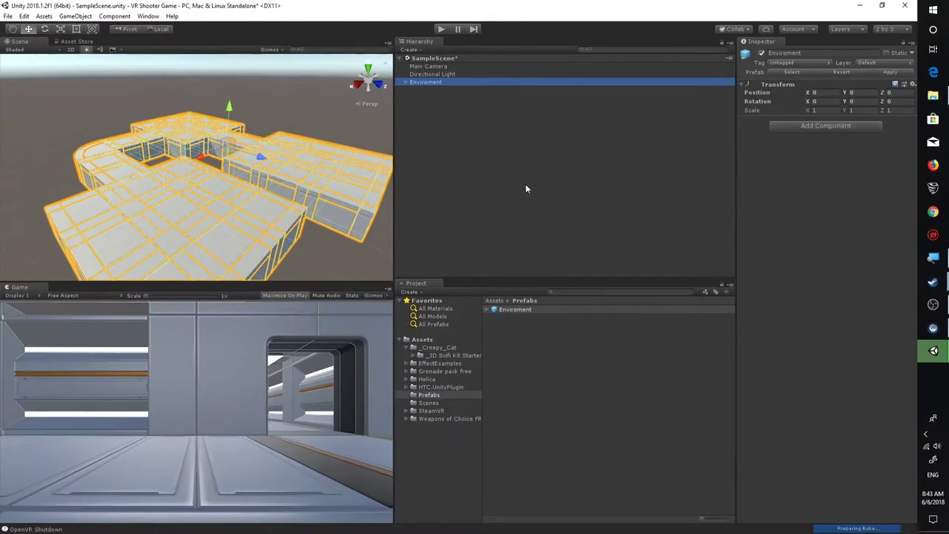
{"action": "scroll", "coordinate": [324, 185], "scroll_direction": "up", "scroll_amount": 3}
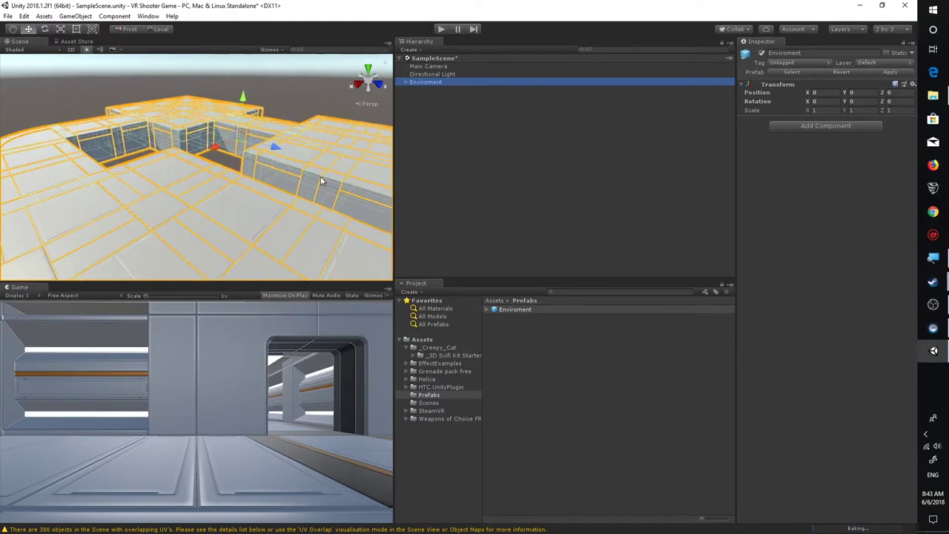
{"action": "middle_click_drag", "start_coordinate": [320, 176], "coordinate": [278, 187]}
{"action": "scroll", "coordinate": [278, 188], "scroll_direction": "up", "scroll_amount": 3}
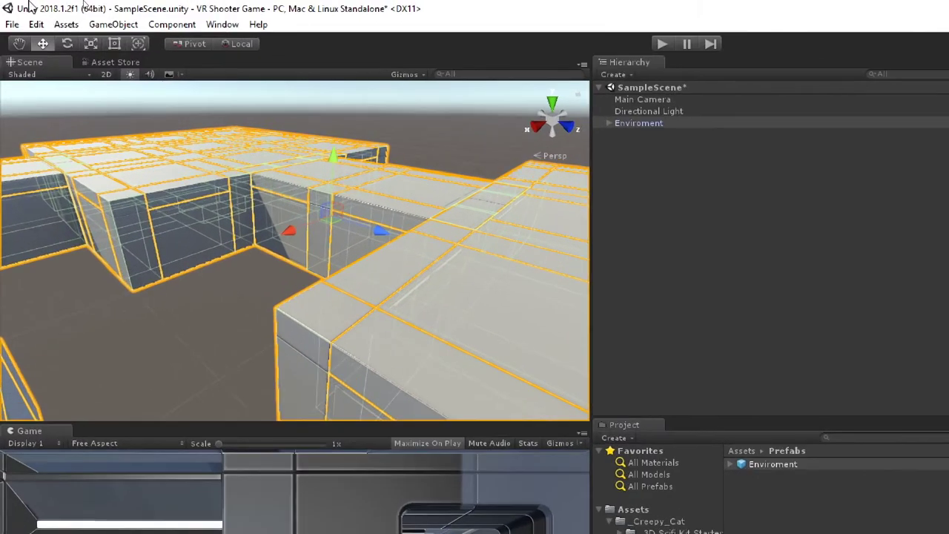
Open the Lighting settings, dock them alongside the Inspector and widen that area
{"action": "left_click", "coordinate": [179, 19]}
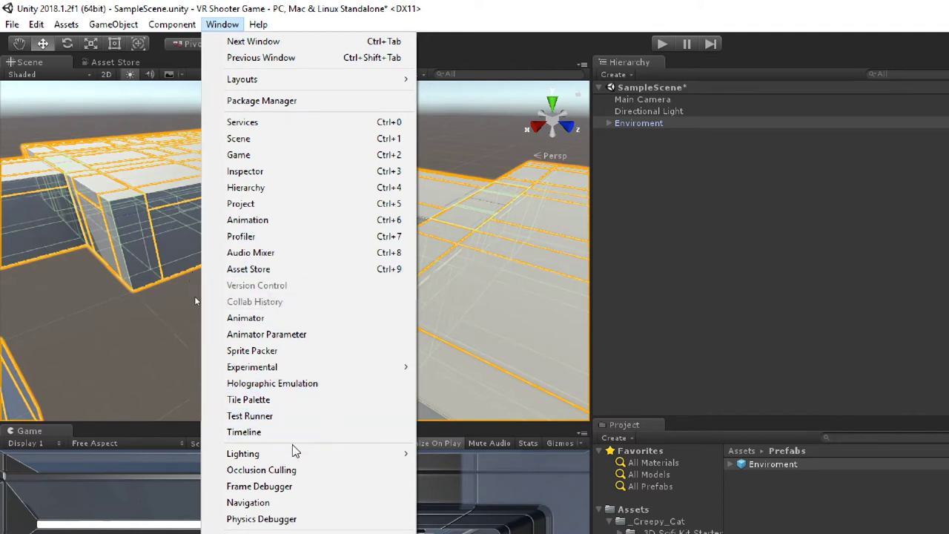
{"action": "mouse_move", "coordinate": [293, 454]}
{"action": "left_click", "coordinate": [489, 453]}
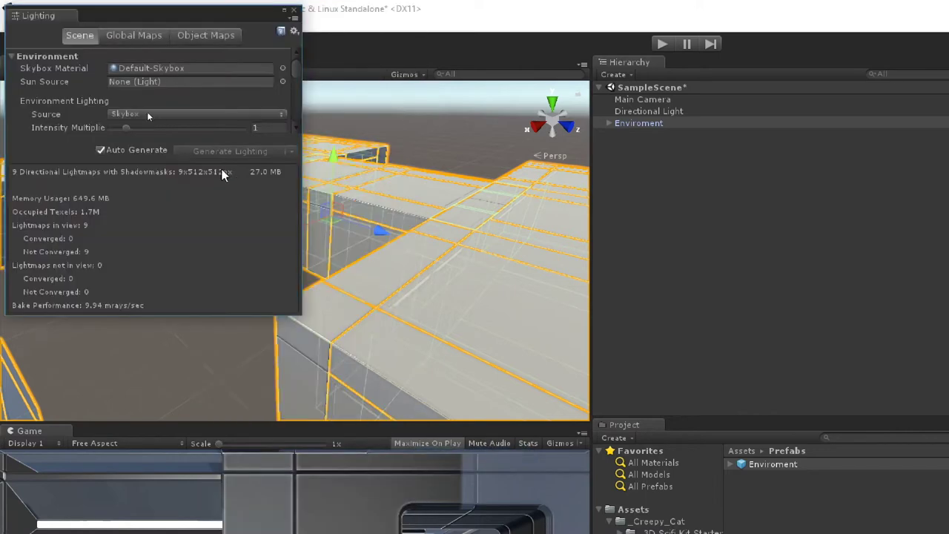
{"action": "left_click_drag", "start_coordinate": [159, 20], "coordinate": [254, 131]}
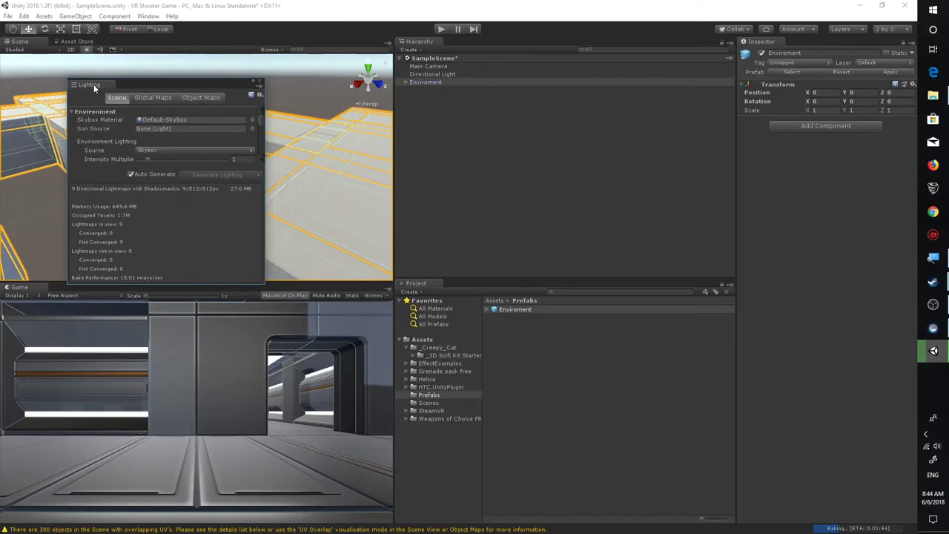
{"action": "left_click_drag", "start_coordinate": [137, 126], "coordinate": [733, 272]}
{"action": "left_click_drag", "start_coordinate": [713, 121], "coordinate": [651, 115]}
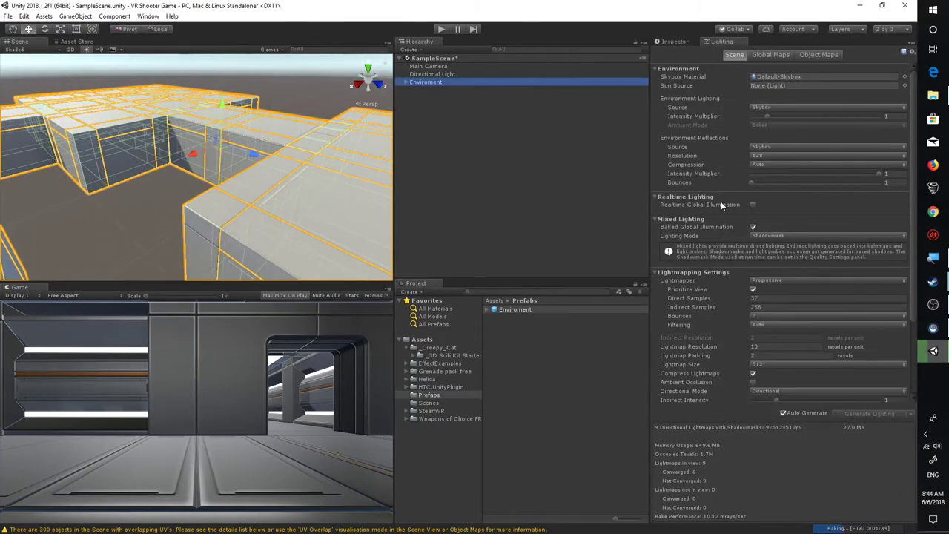
Turn off automatic lighting generation, enable Realtime Global Illumination and disable Baked Global Illumination for the scene
{"action": "scroll", "coordinate": [761, 196], "scroll_direction": "down", "scroll_amount": 3}
{"action": "scroll", "coordinate": [815, 187], "scroll_direction": "up", "scroll_amount": 5}
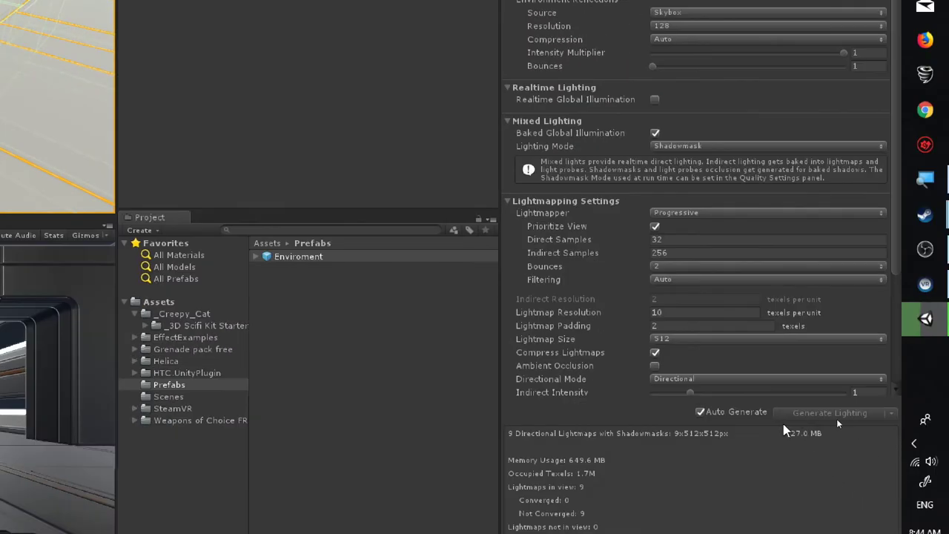
{"action": "left_click", "coordinate": [700, 411]}
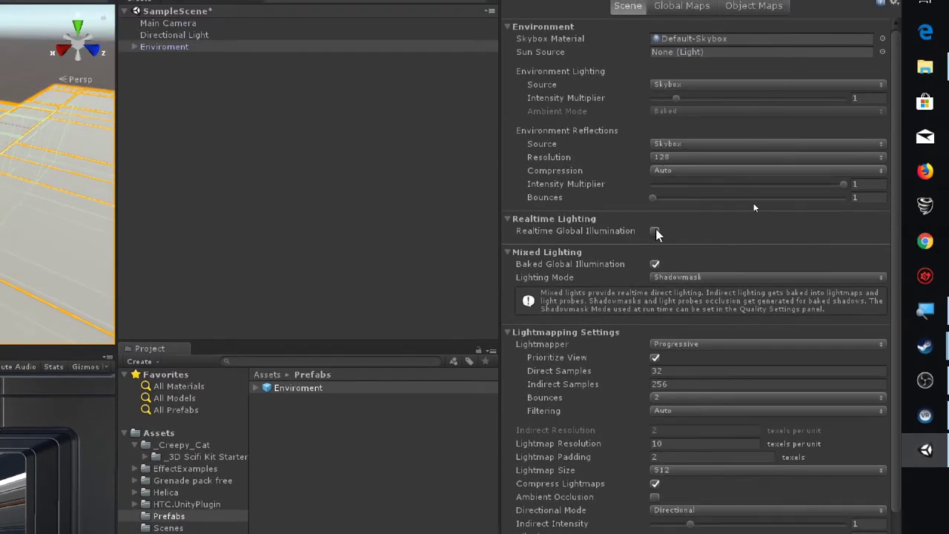
{"action": "left_click", "coordinate": [655, 223]}
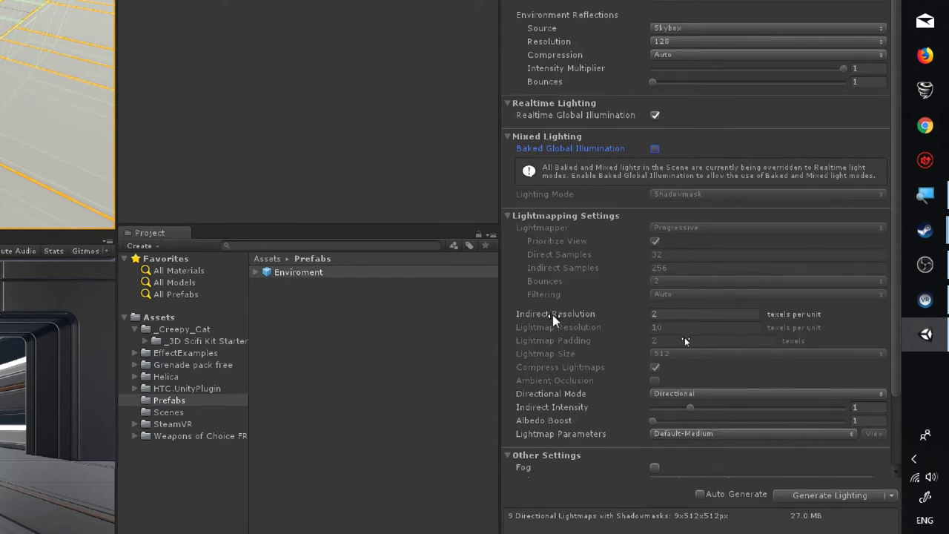
Set the indirect resolution to 1 texel per unit and generate the scene's lighting
{"action": "mouse_move", "coordinate": [558, 316]}
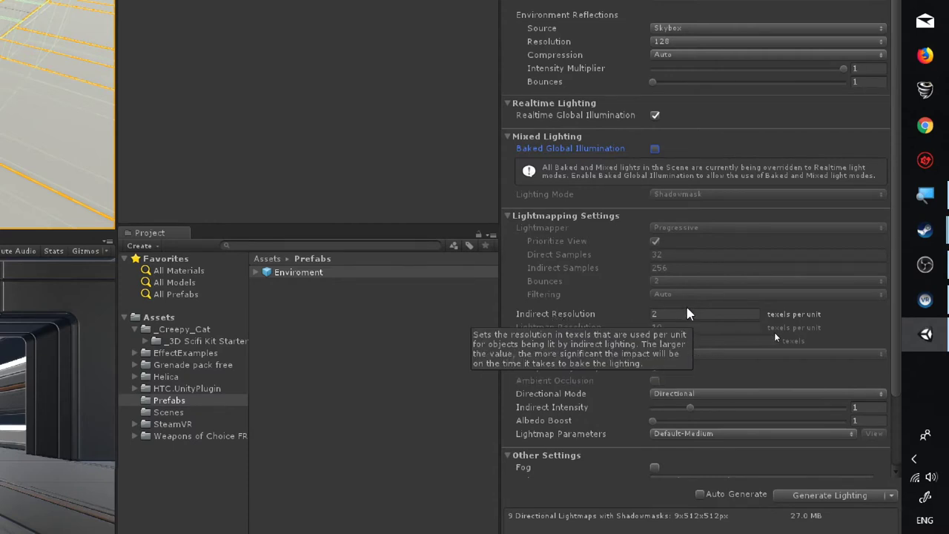
{"action": "left_click", "coordinate": [687, 314]}
{"action": "type", "text": "1"}
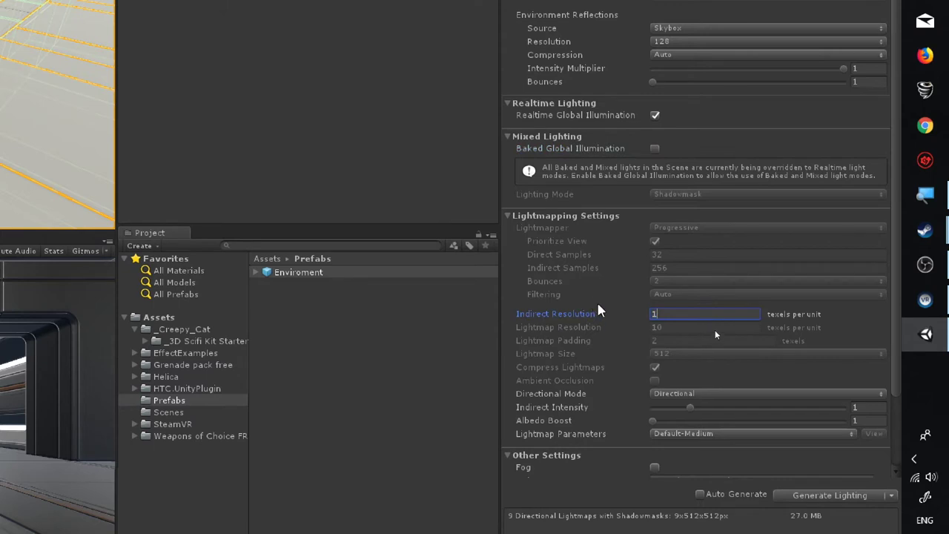
{"action": "mouse_move", "coordinate": [612, 317]}
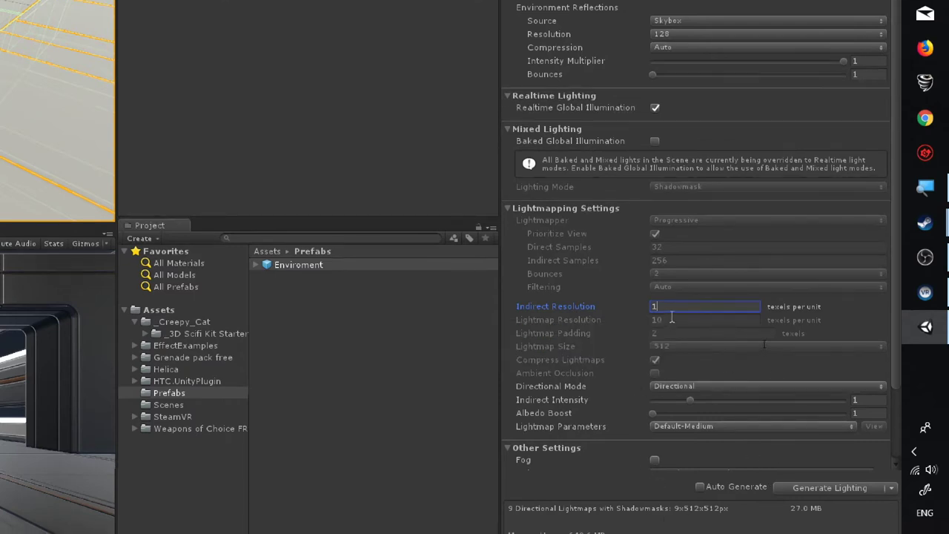
{"action": "scroll", "coordinate": [675, 469], "scroll_direction": "down", "scroll_amount": 3}
{"action": "scroll", "coordinate": [767, 443], "scroll_direction": "down", "scroll_amount": 2}
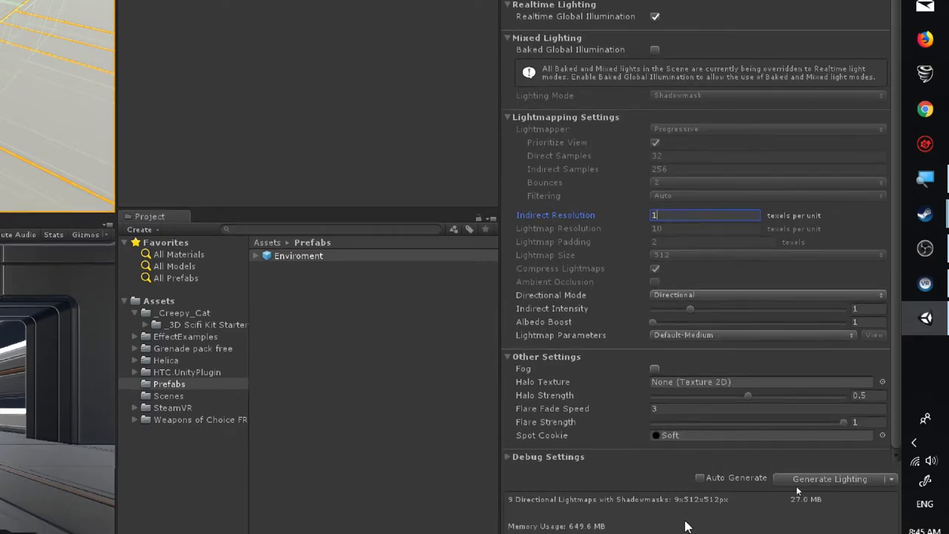
{"action": "left_click", "coordinate": [838, 477]}
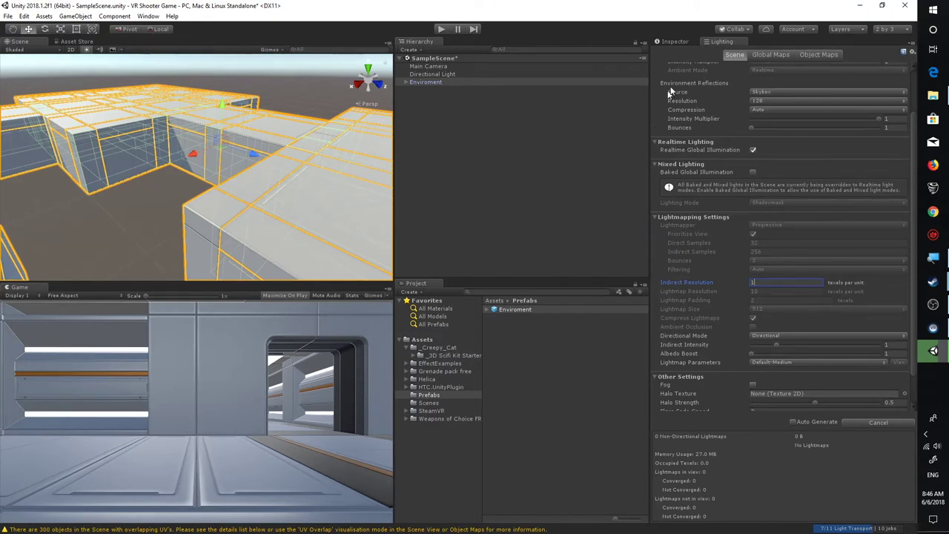
Return to the widened Inspector and run the scene briefly in play mode to check the level's lighting
{"action": "left_click", "coordinate": [673, 41]}
{"action": "left_click_drag", "start_coordinate": [650, 46], "coordinate": [629, 49]}
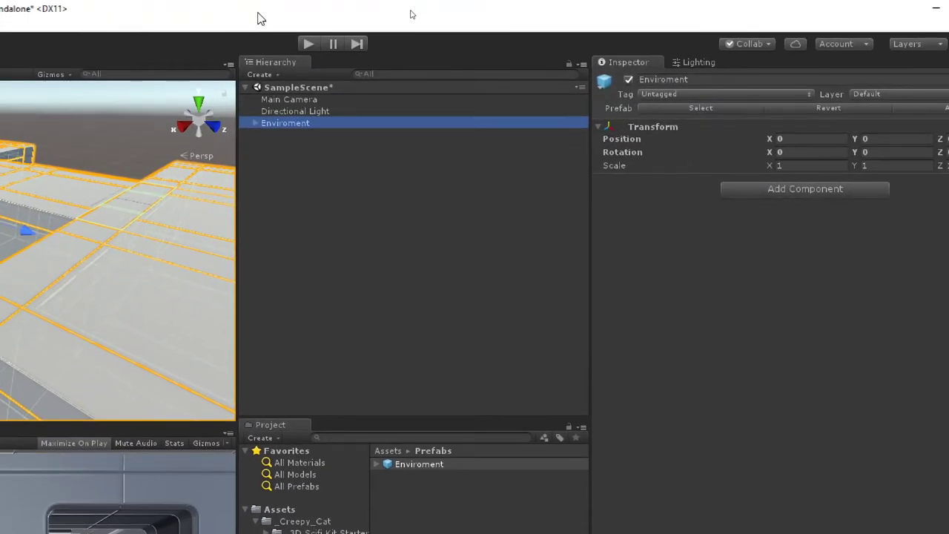
{"action": "left_click", "coordinate": [308, 44]}
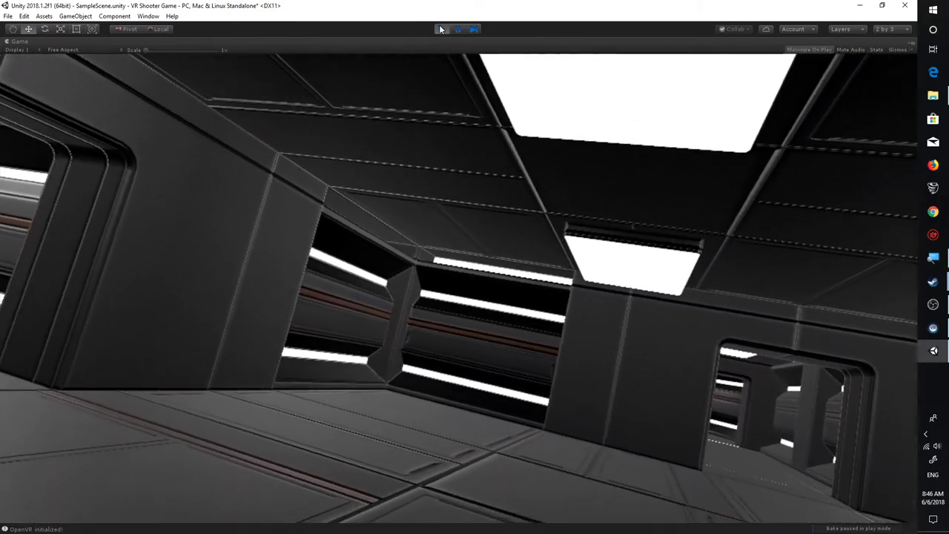
{"action": "left_click", "coordinate": [439, 28]}
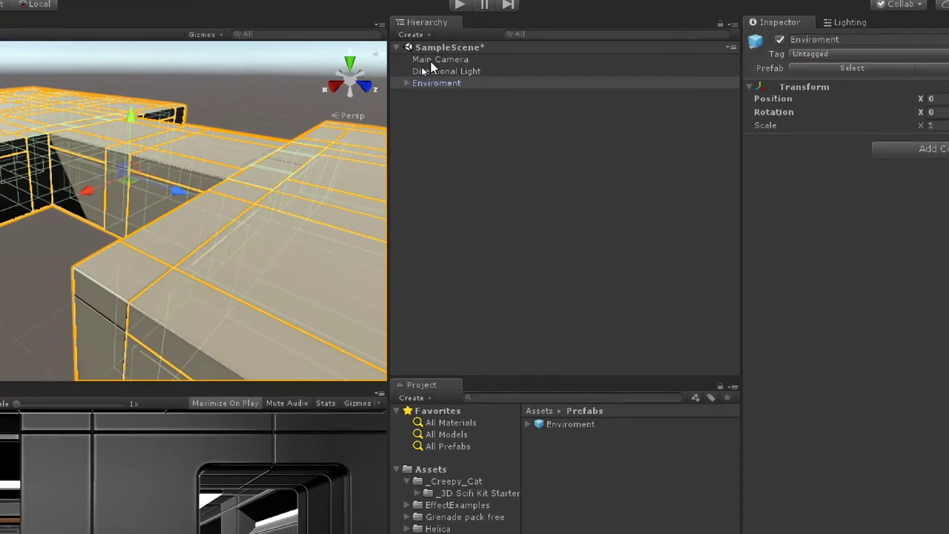
Create an empty object at the root of SampleScene and reset its transform
{"action": "left_click", "coordinate": [440, 60]}
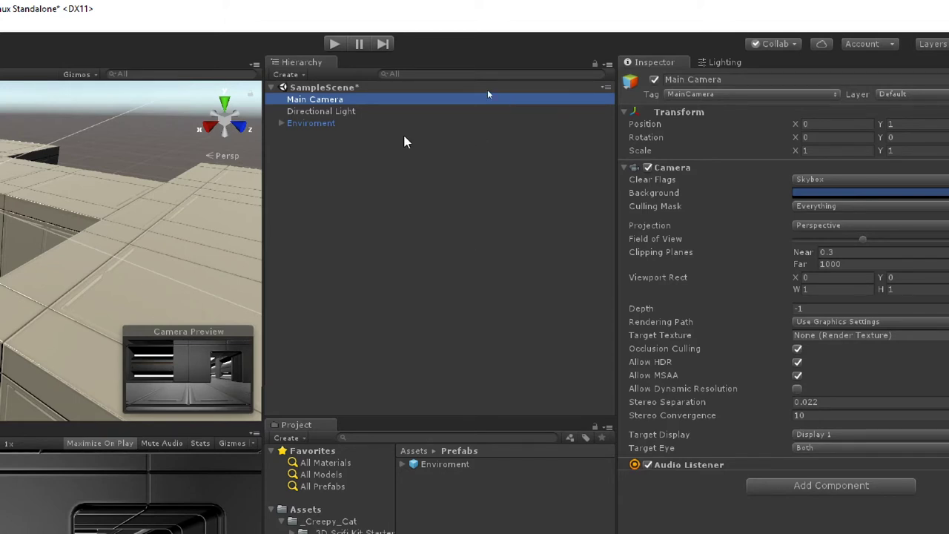
{"action": "left_click", "coordinate": [435, 155]}
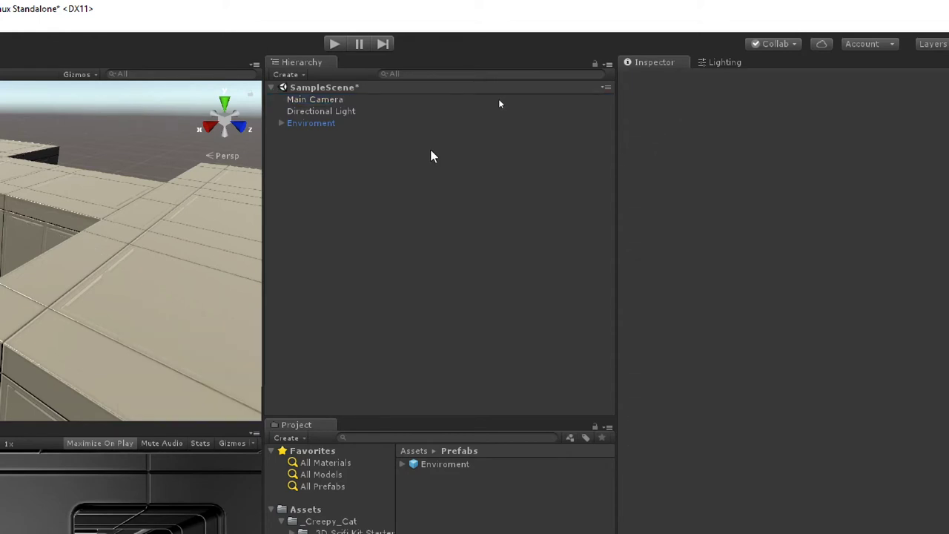
{"action": "right_click", "coordinate": [342, 154]}
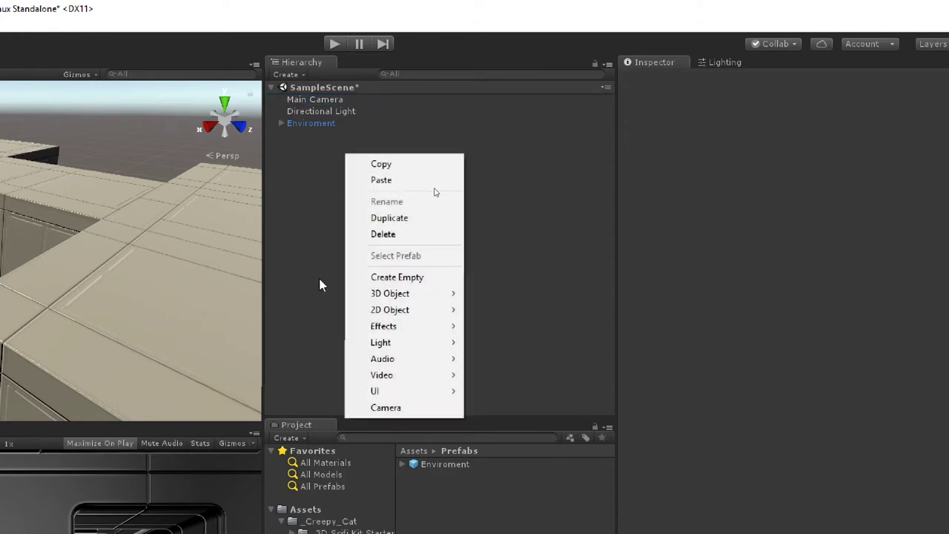
{"action": "left_click", "coordinate": [396, 278]}
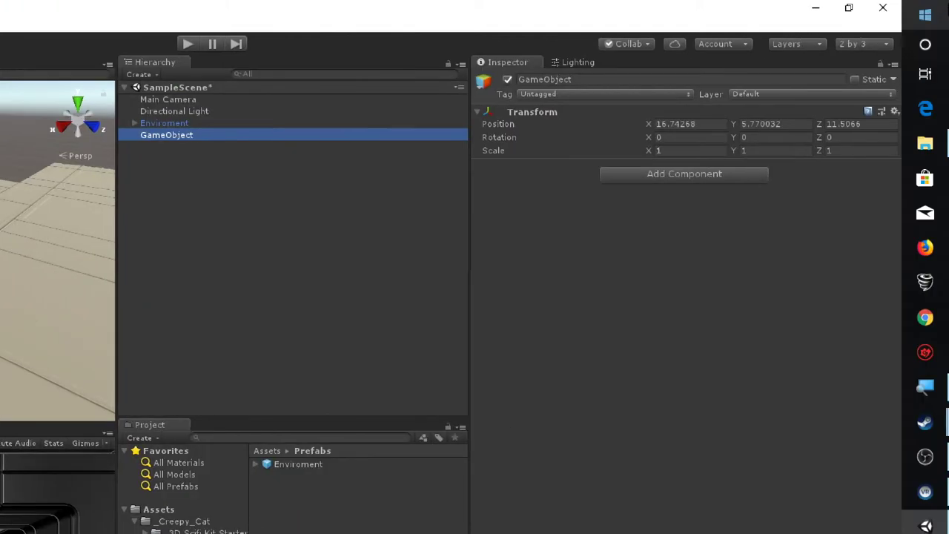
{"action": "left_click", "coordinate": [893, 111]}
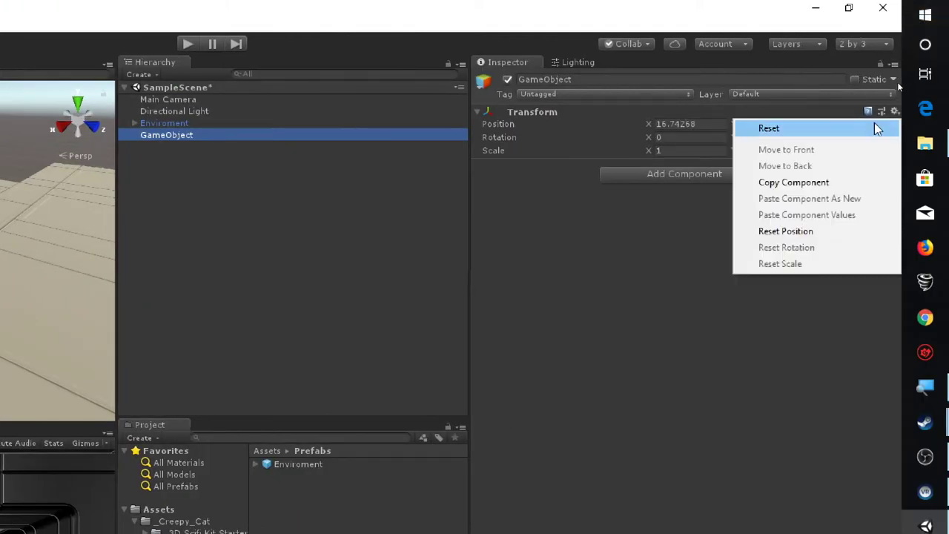
{"action": "left_click", "coordinate": [875, 127]}
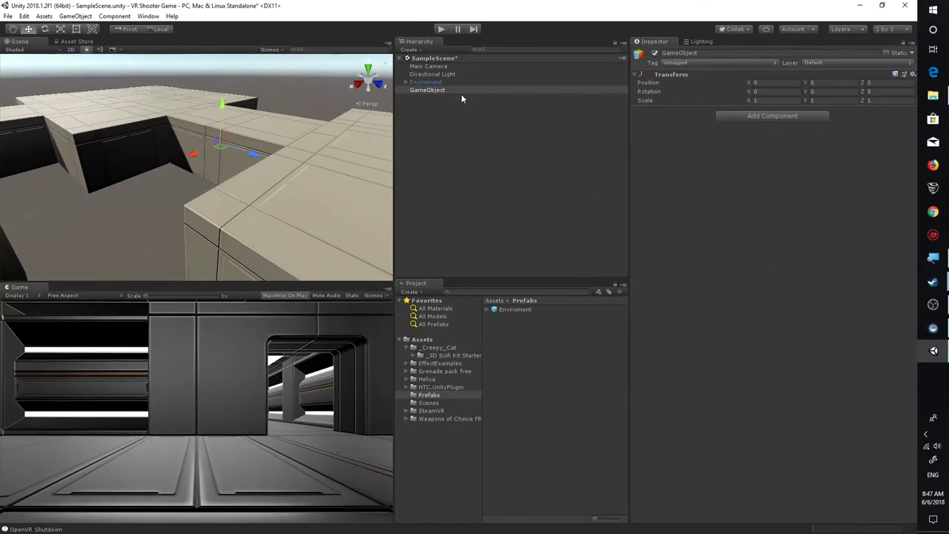
Rename the new empty object as VR Origin
{"action": "double_click", "coordinate": [208, 132]}
{"action": "scroll", "coordinate": [302, 184], "scroll_direction": "up", "scroll_amount": 5}
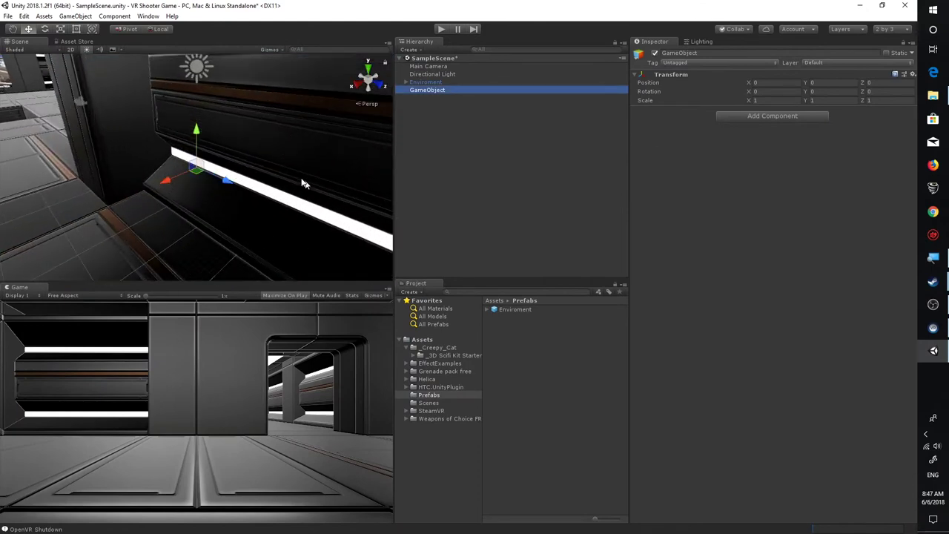
{"action": "right_click_drag", "start_coordinate": [303, 183], "coordinate": [293, 207]}
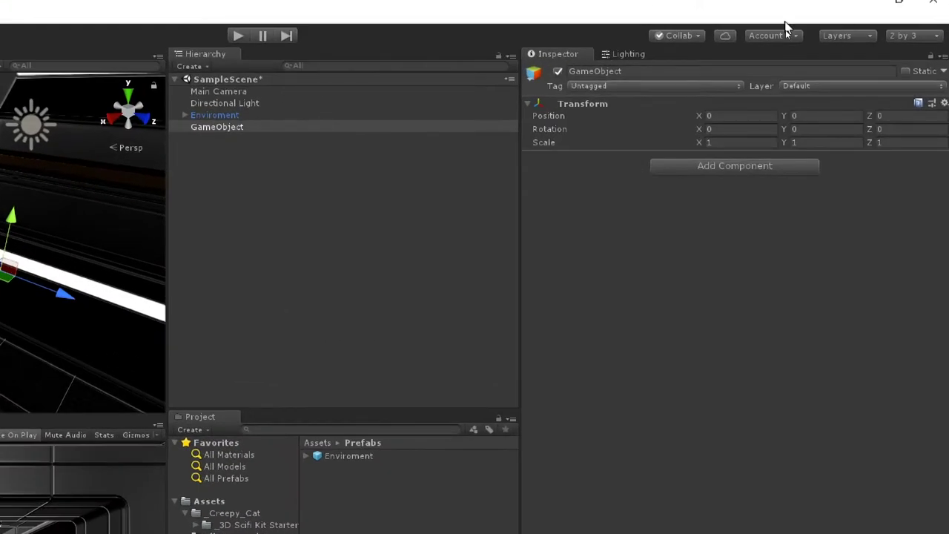
{"action": "left_click", "coordinate": [698, 70]}
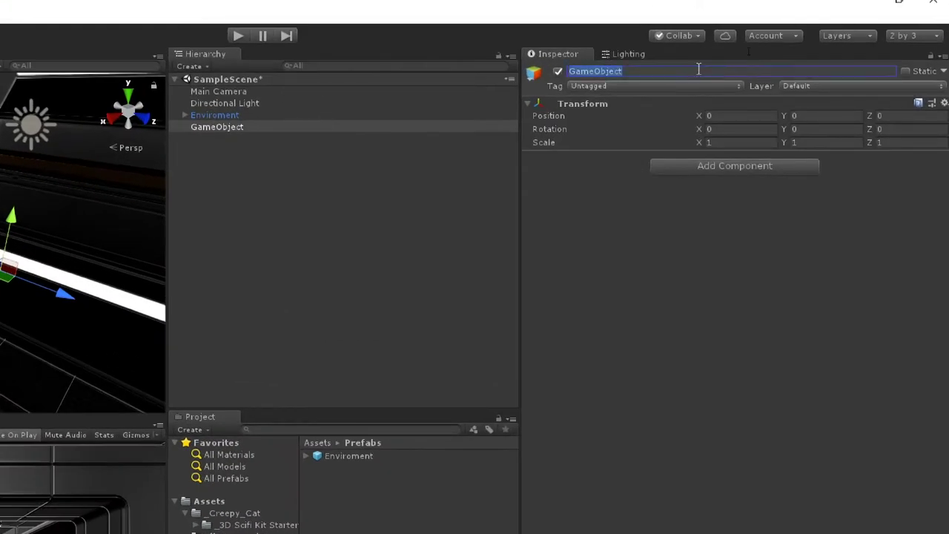
{"action": "type", "text": "VR Origin"}
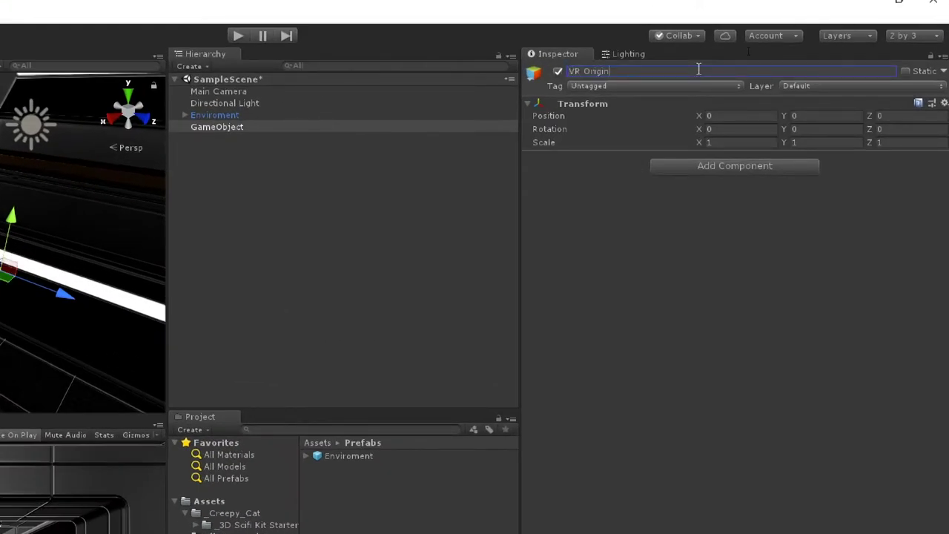
{"action": "key", "text": "Return"}
Set VR Origin's position to X 41, Y 0, Z 20 and its Y rotation to 180
{"action": "left_click", "coordinate": [724, 113]}
{"action": "type", "text": "4"}
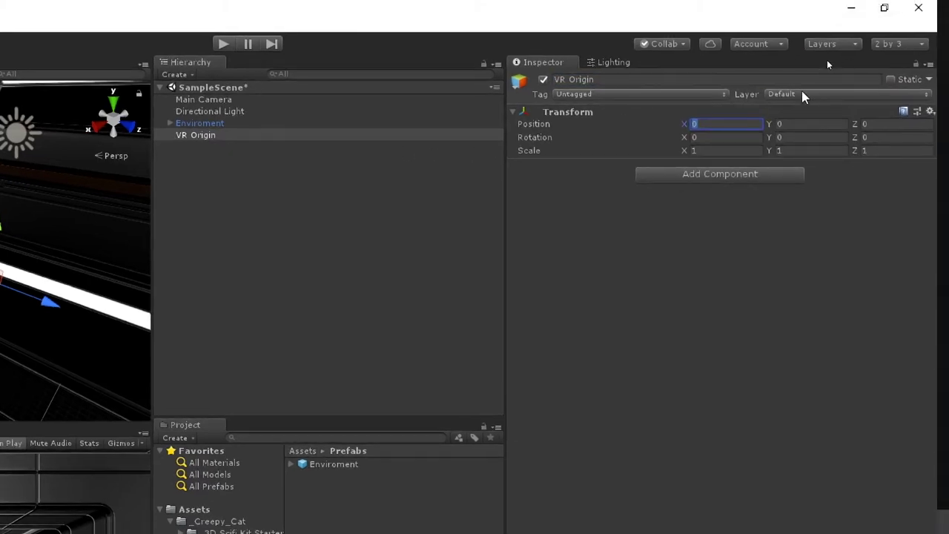
{"action": "type", "text": "1"}
{"action": "left_click", "coordinate": [811, 121]}
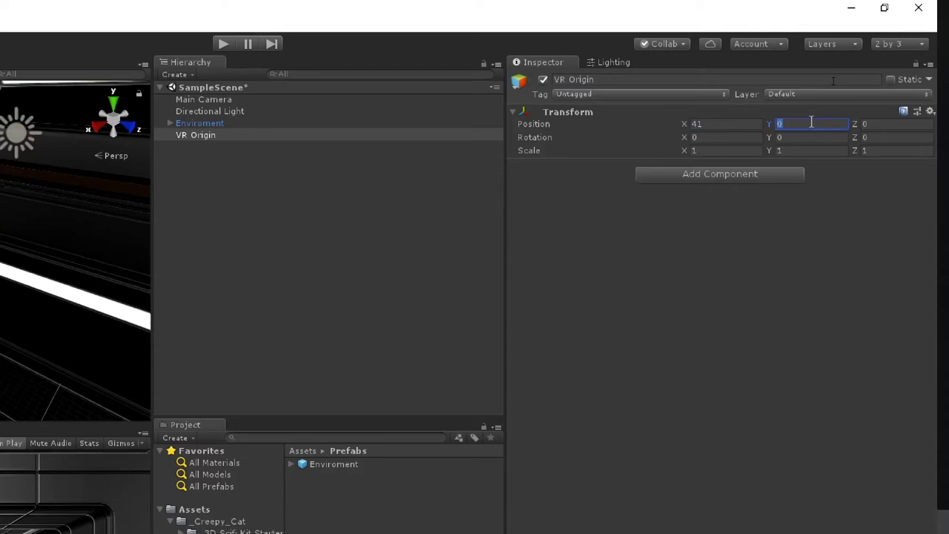
{"action": "left_click", "coordinate": [904, 125]}
{"action": "type", "text": "20"}
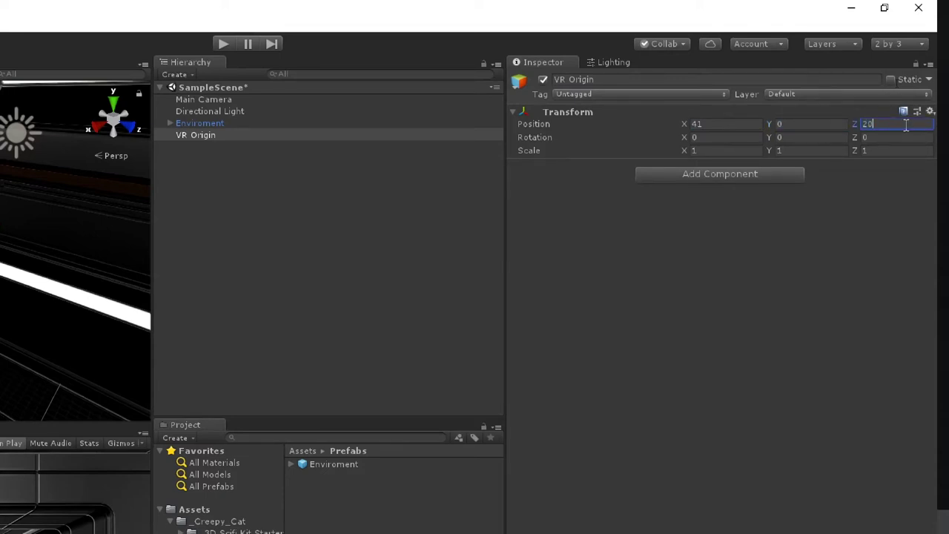
{"action": "left_click", "coordinate": [801, 136]}
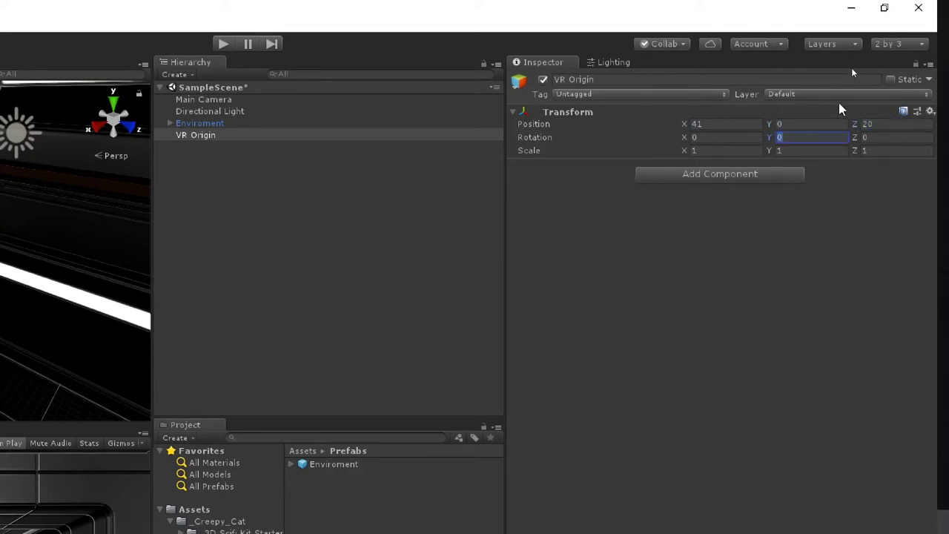
{"action": "type", "text": "180"}
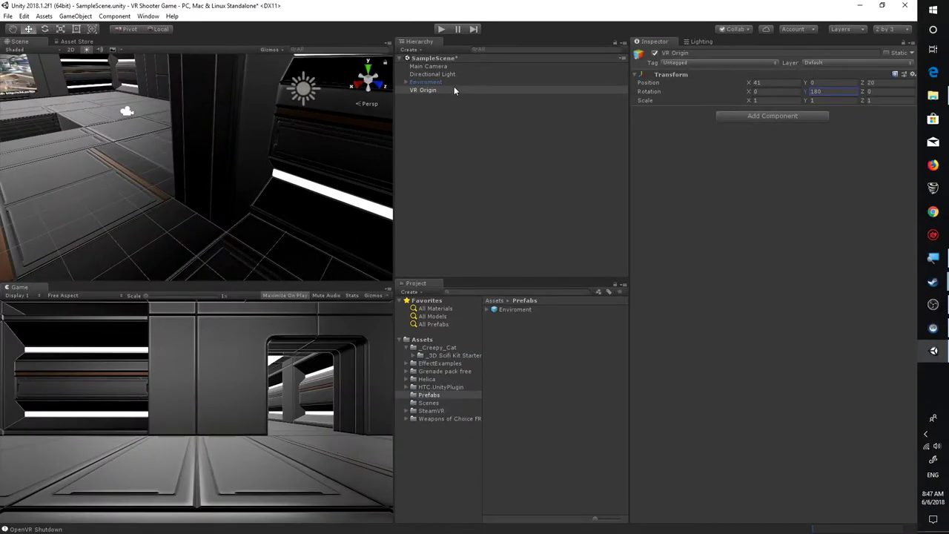
{"action": "double_click", "coordinate": [454, 89]}
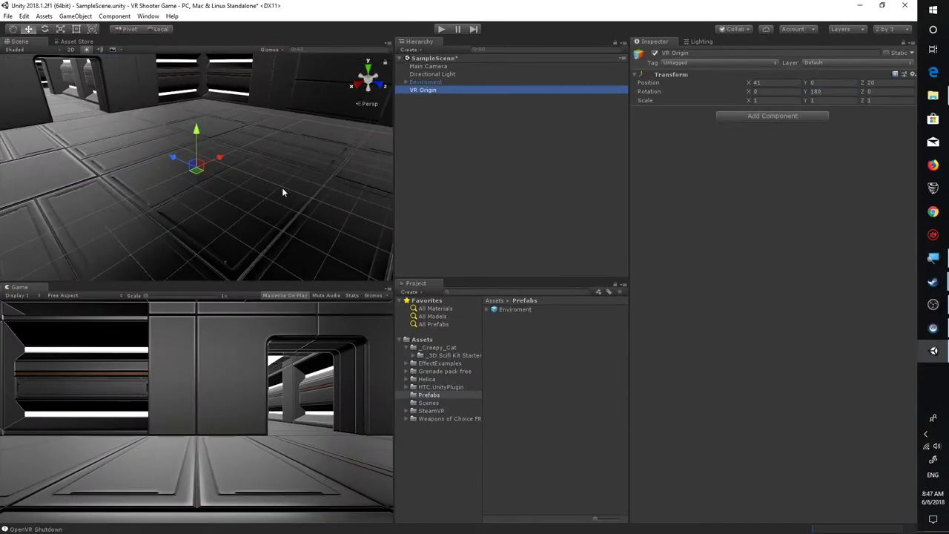
{"action": "scroll", "coordinate": [199, 205], "scroll_direction": "down", "scroll_amount": 2}
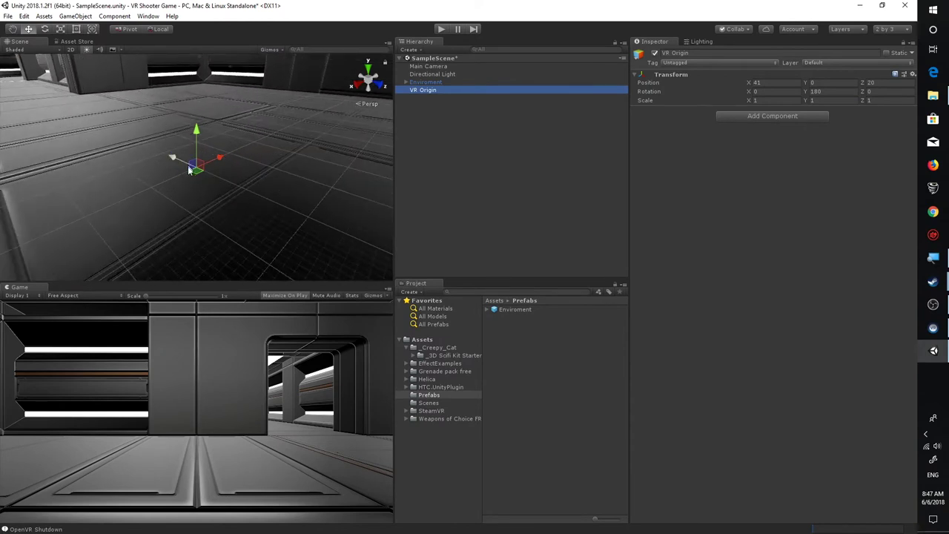
{"action": "scroll", "coordinate": [187, 166], "scroll_direction": "down", "scroll_amount": 1}
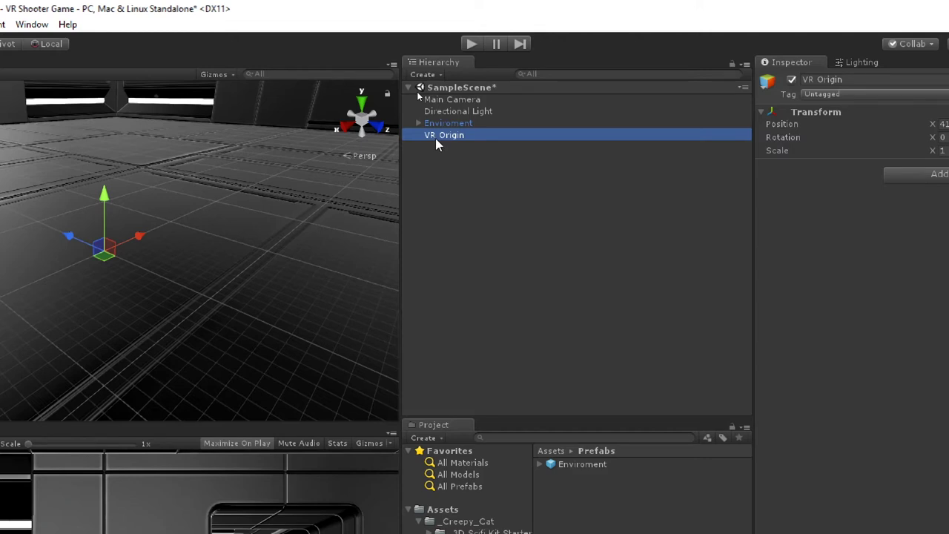
Try moving VR Origin across the floor in the scene, undoing the first move and shifting it again
{"action": "left_click", "coordinate": [435, 138], "text": "ctrl"}
{"action": "left_click", "coordinate": [449, 135]}
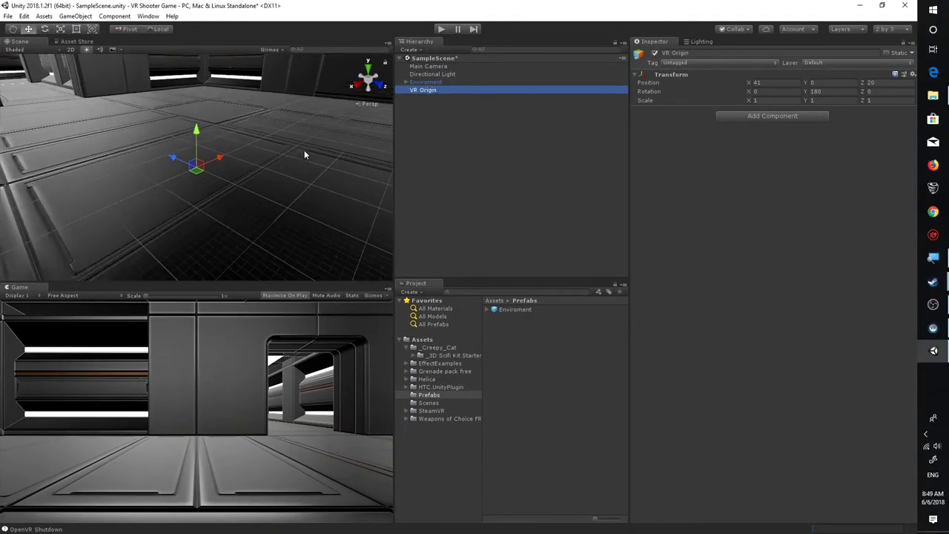
{"action": "scroll", "coordinate": [308, 151], "scroll_direction": "up", "scroll_amount": 2}
{"action": "left_click_drag", "start_coordinate": [196, 165], "coordinate": [145, 175]}
{"action": "key", "text": "ctrl+z"}
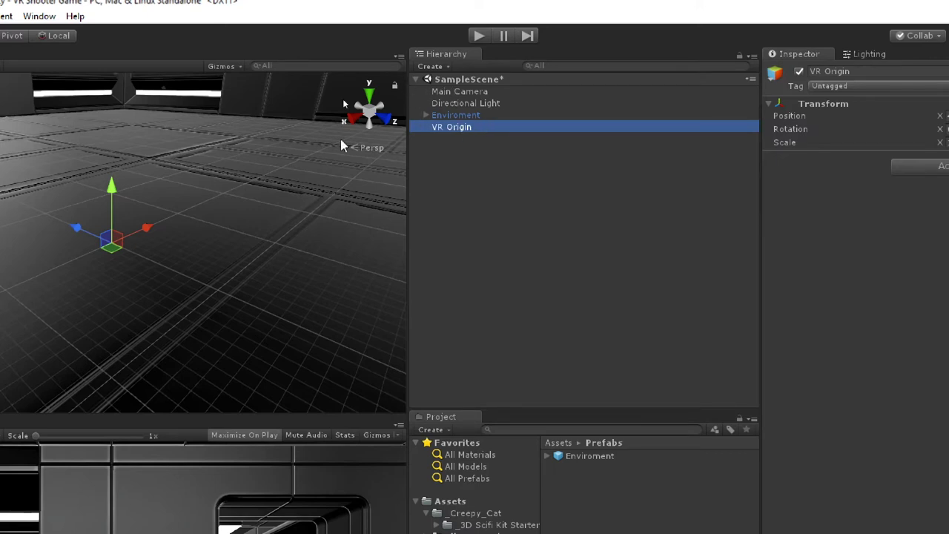
{"action": "left_click_drag", "start_coordinate": [111, 242], "coordinate": [247, 186]}
{"action": "left_click", "coordinate": [452, 127]}
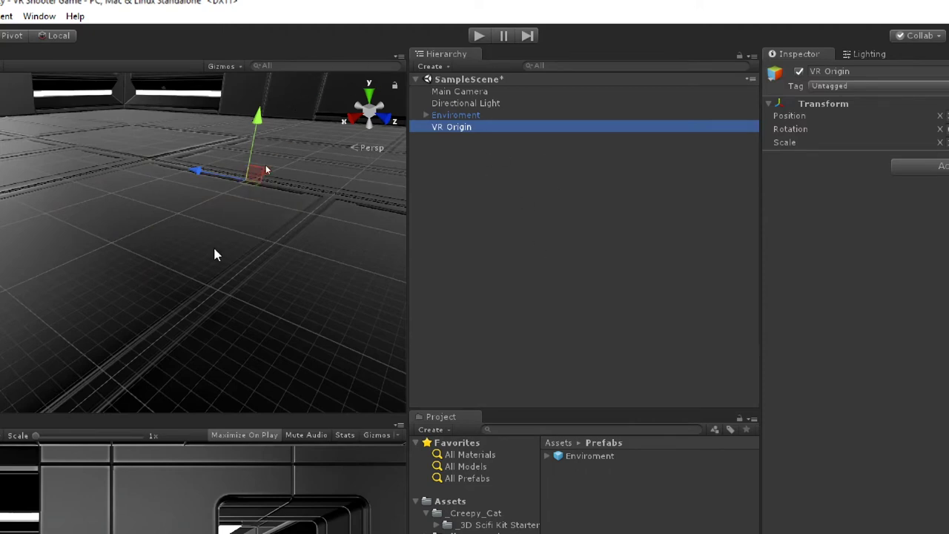
Create a cube as a child of VR Origin and raise it to about 1.3 on Y
{"action": "right_click", "coordinate": [463, 127]}
{"action": "mouse_move", "coordinate": [546, 268]}
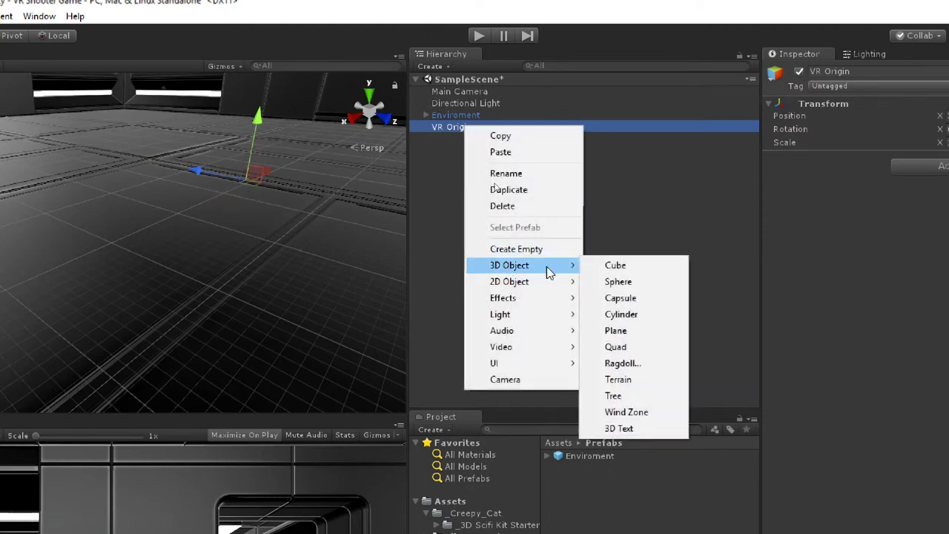
{"action": "left_click", "coordinate": [625, 267]}
{"action": "left_click_drag", "start_coordinate": [292, 82], "coordinate": [379, 65]}
{"action": "left_click", "coordinate": [464, 134]}
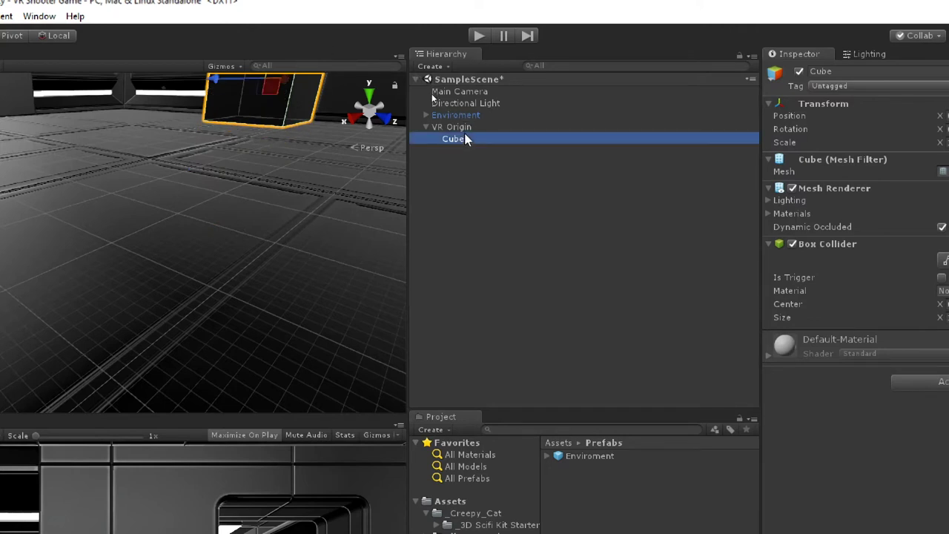
Move VR Origin across the floor together with its child cube and compare the cube's local position with its parent's
{"action": "left_click", "coordinate": [462, 128]}
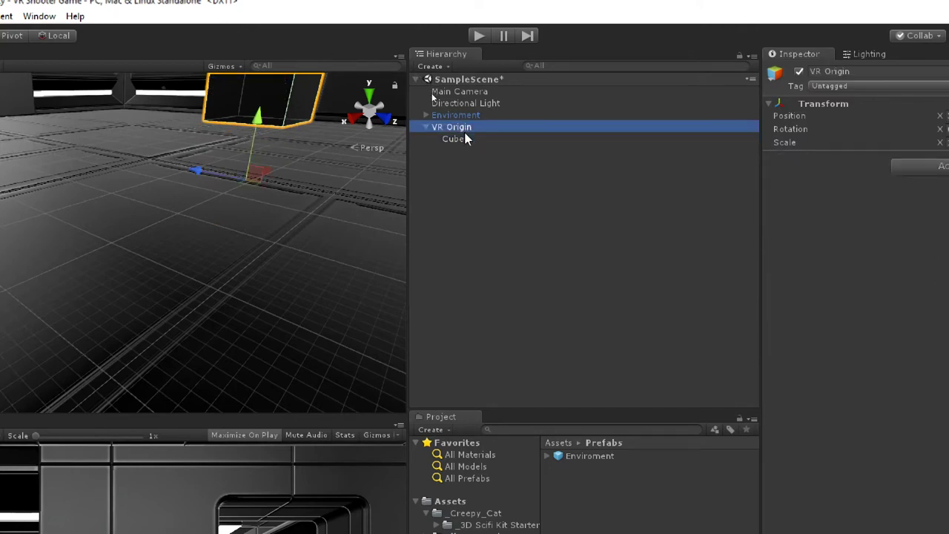
{"action": "left_click", "coordinate": [479, 137]}
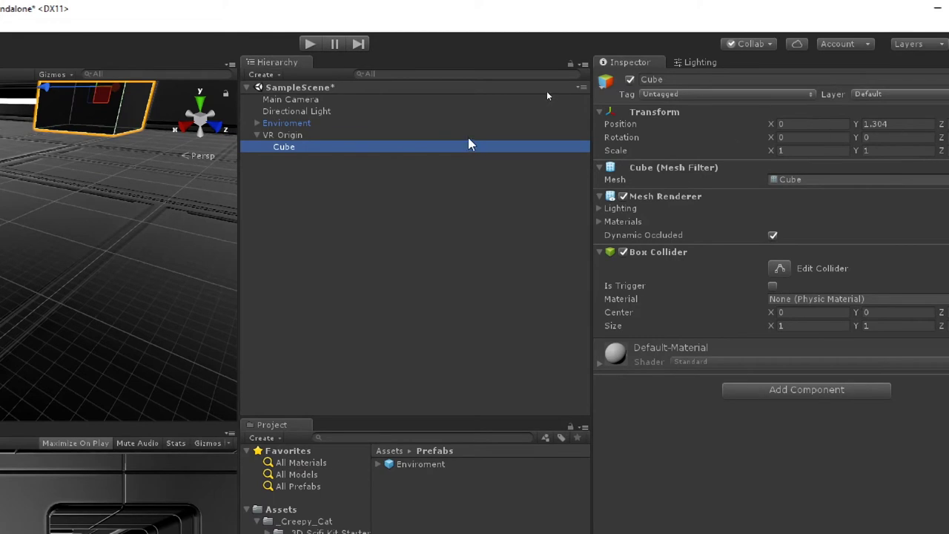
{"action": "left_click", "coordinate": [419, 136]}
{"action": "left_click_drag", "start_coordinate": [87, 182], "coordinate": [122, 342]}
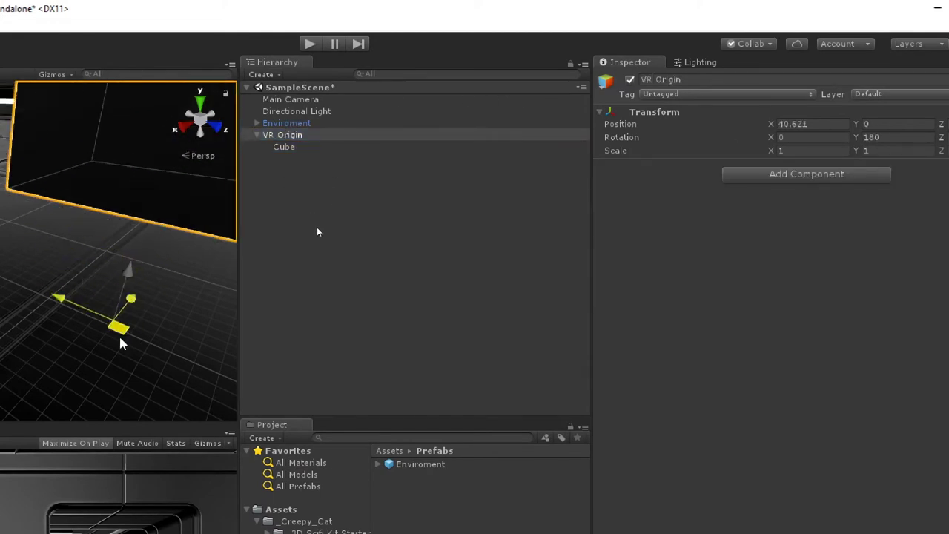
{"action": "left_click", "coordinate": [311, 146]}
{"action": "left_click", "coordinate": [782, 123]}
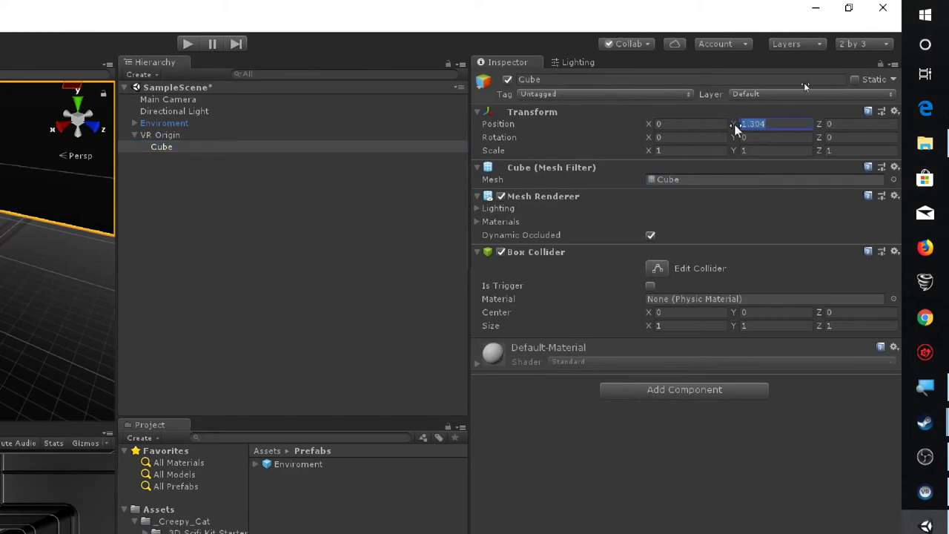
{"action": "left_click", "coordinate": [233, 136]}
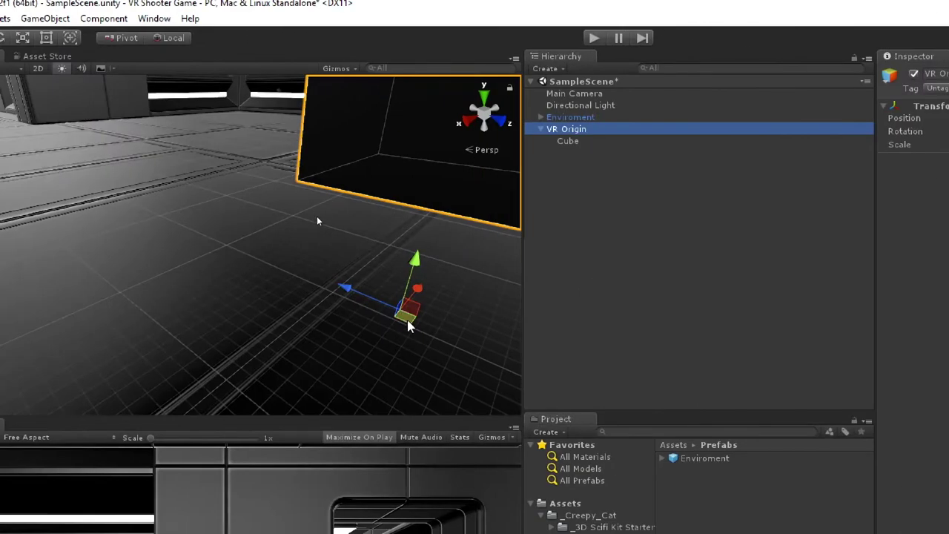
{"action": "key", "text": "f"}
{"action": "left_click", "coordinate": [638, 142]}
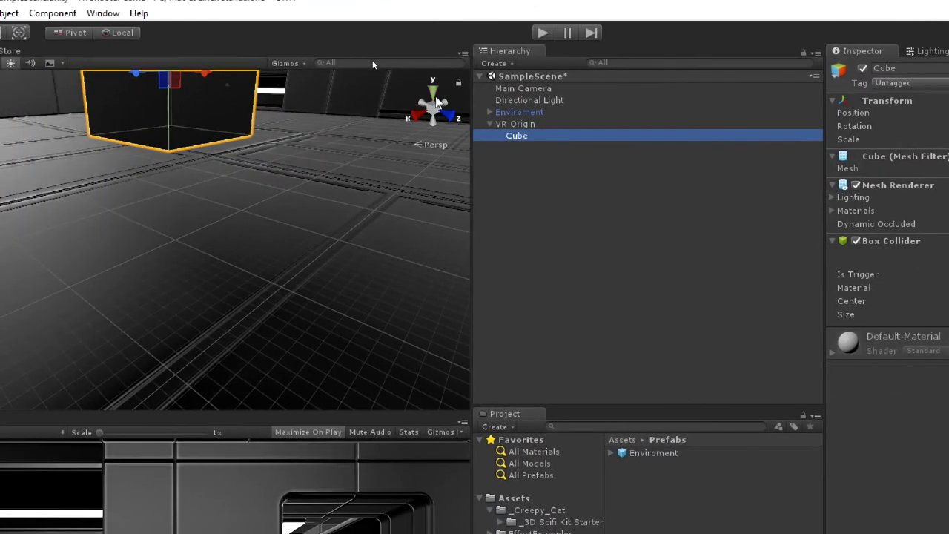
{"action": "left_click", "coordinate": [515, 124]}
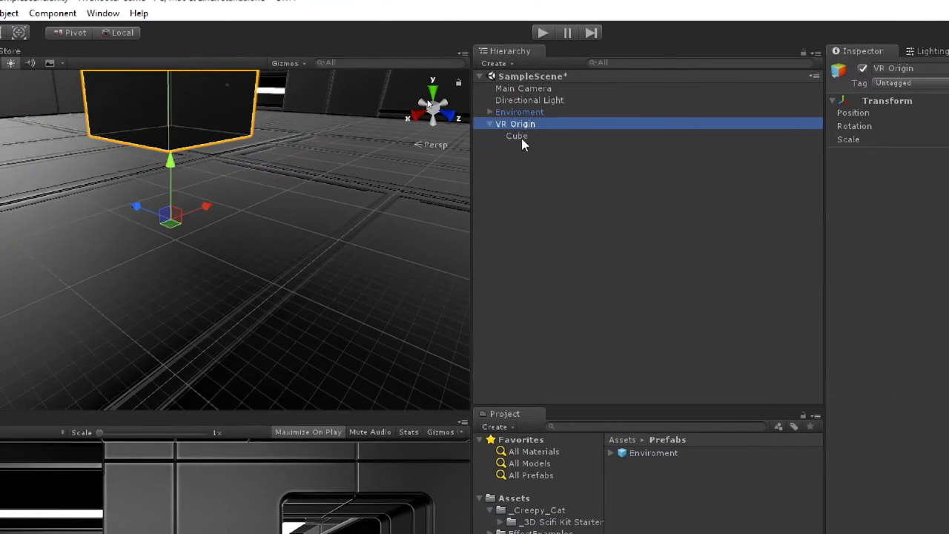
Delete the test cube under VR Origin
{"action": "left_click", "coordinate": [521, 138]}
{"action": "right_click", "coordinate": [521, 138]}
{"action": "left_click", "coordinate": [560, 218]}
Set VR Origin's position to X 41 and Z 20
{"action": "left_click", "coordinate": [544, 124]}
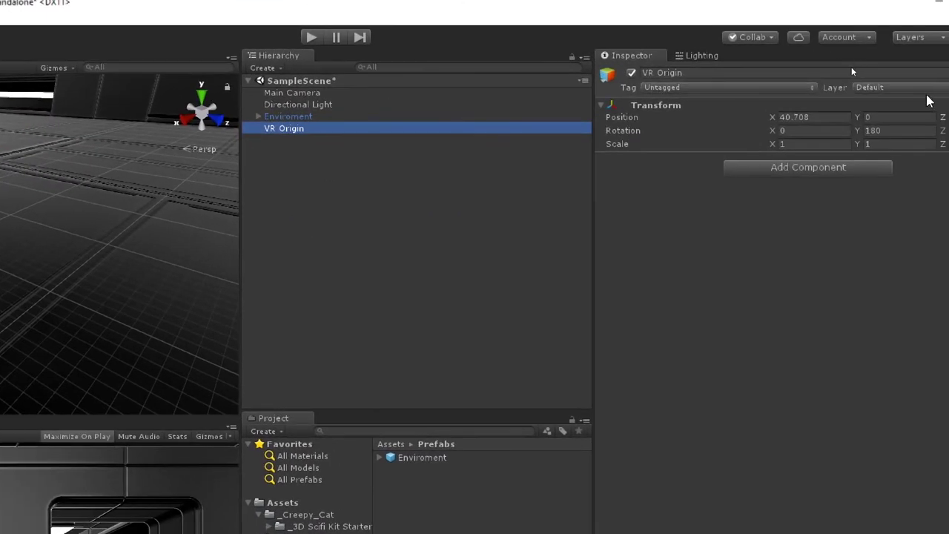
{"action": "left_click", "coordinate": [822, 116]}
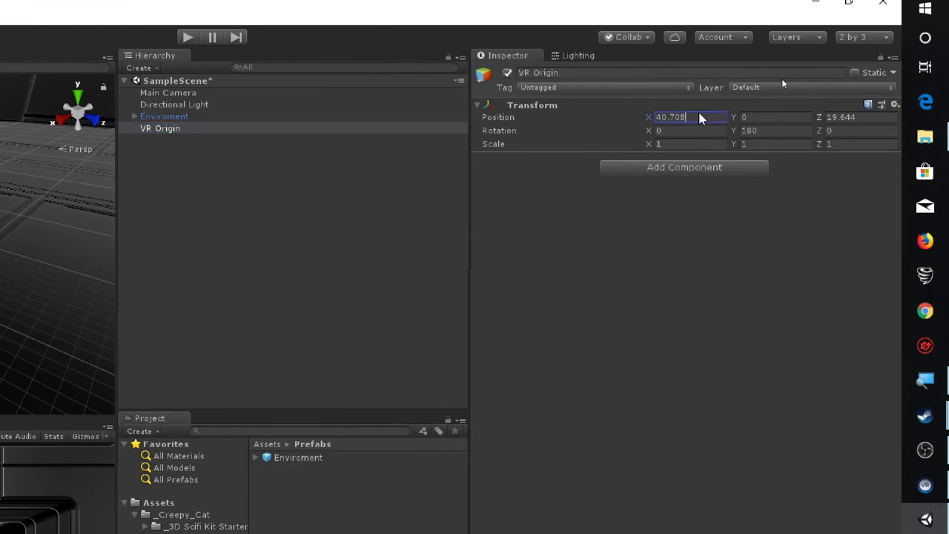
{"action": "type", "text": "41"}
{"action": "left_click", "coordinate": [872, 117]}
{"action": "type", "text": "20"}
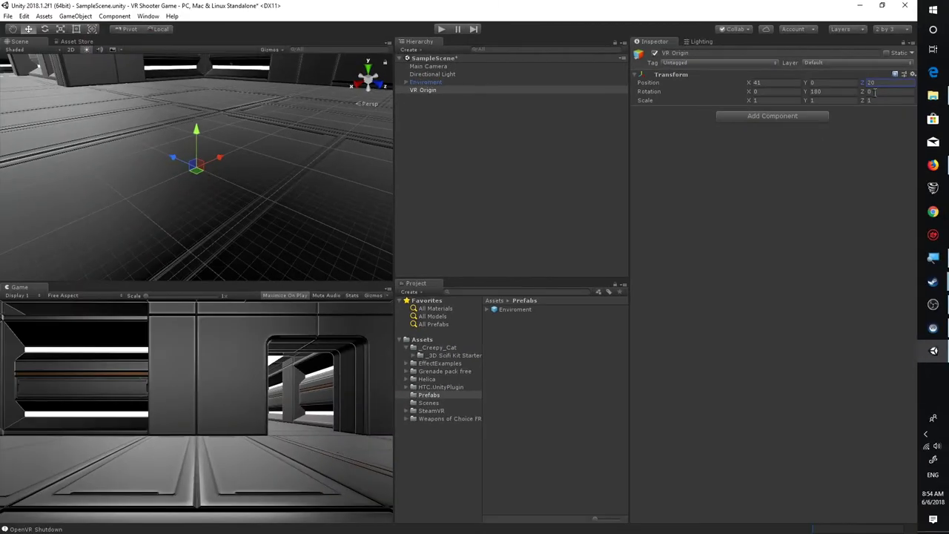
{"action": "scroll", "coordinate": [217, 200], "scroll_direction": "up", "scroll_amount": 4}
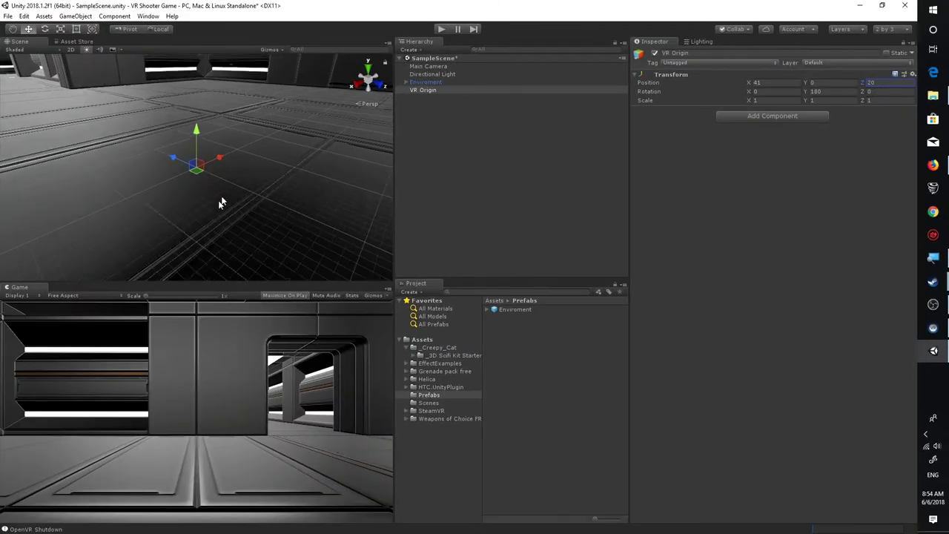
Open the scene's Lighting settings, generate the lighting and close the window
{"action": "left_click", "coordinate": [431, 89]}
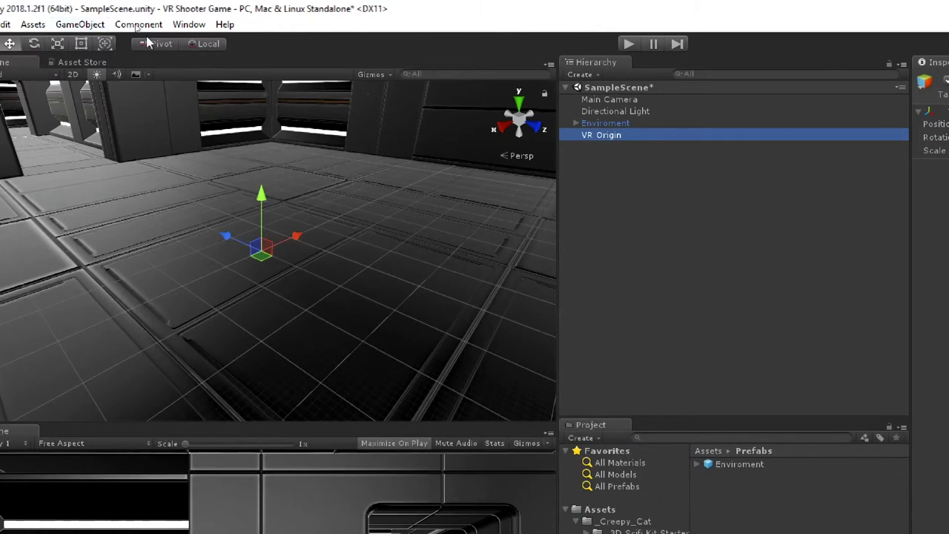
{"action": "left_click", "coordinate": [189, 24]}
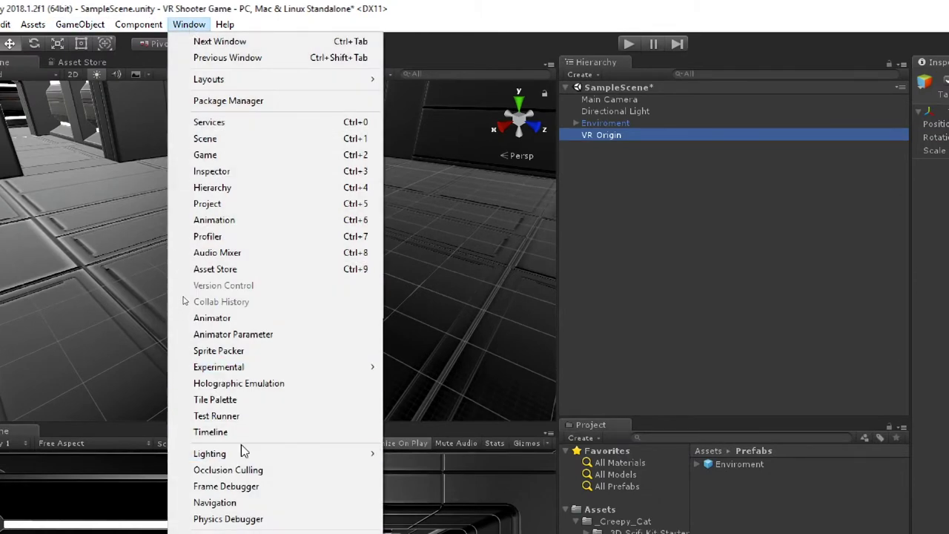
{"action": "left_click", "coordinate": [415, 453]}
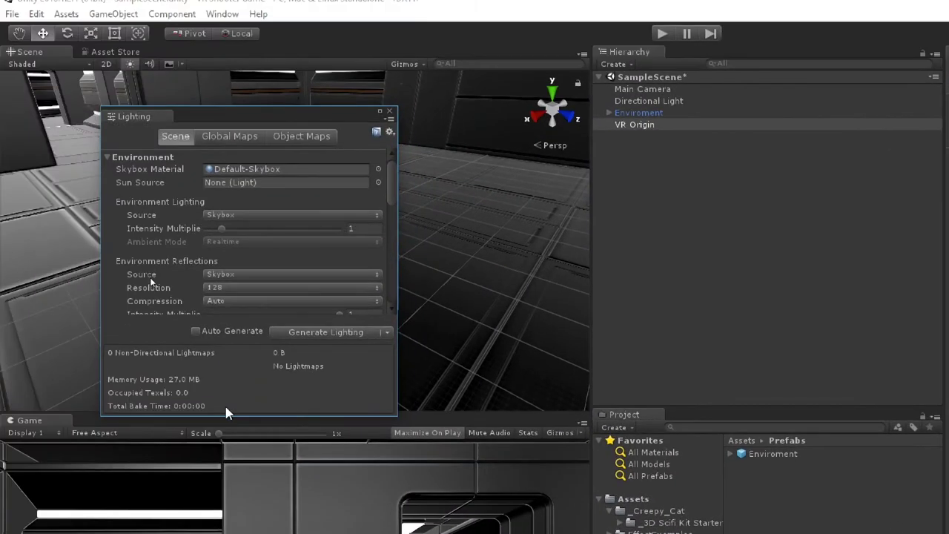
{"action": "left_click", "coordinate": [18, 284]}
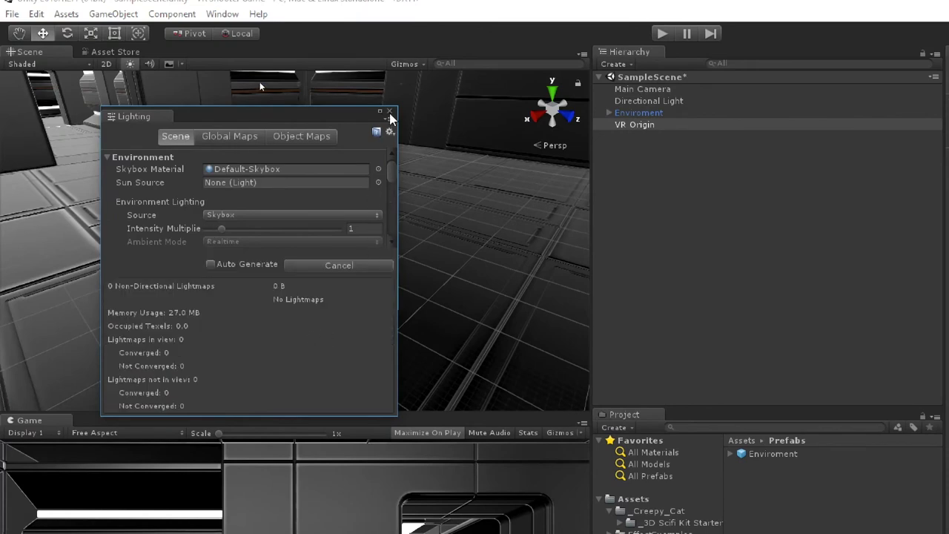
{"action": "left_click", "coordinate": [712, 262]}
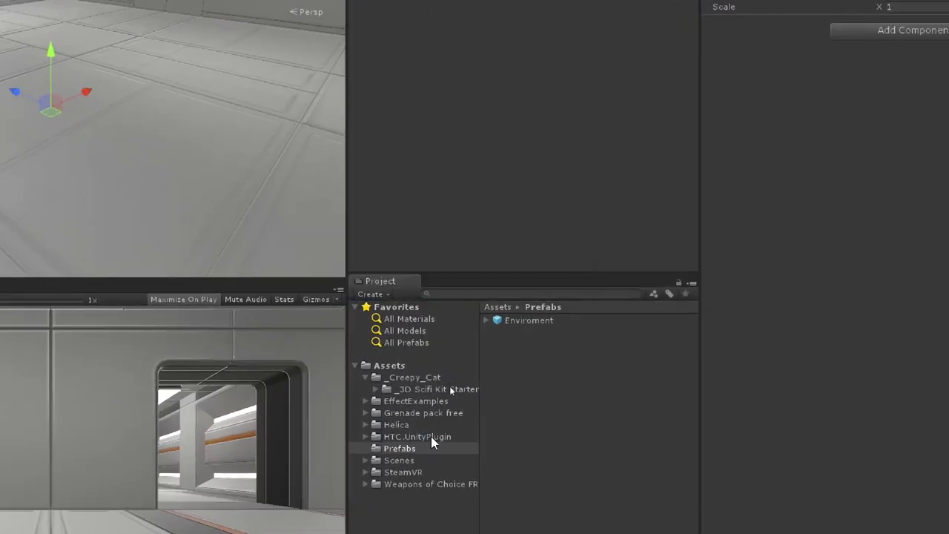
Look through the project's Scenes folder for the lighting files generated for SampleScene
{"action": "left_click", "coordinate": [432, 436]}
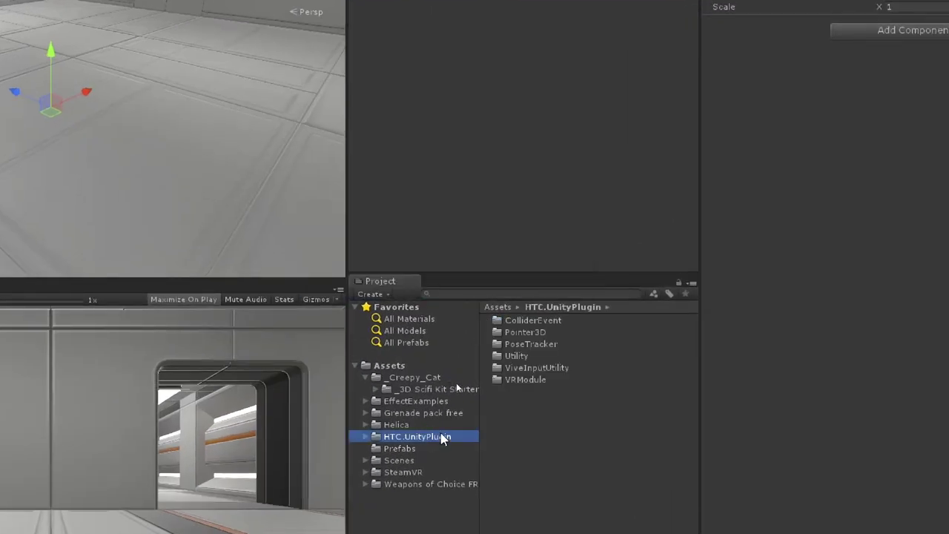
{"action": "left_click", "coordinate": [400, 460]}
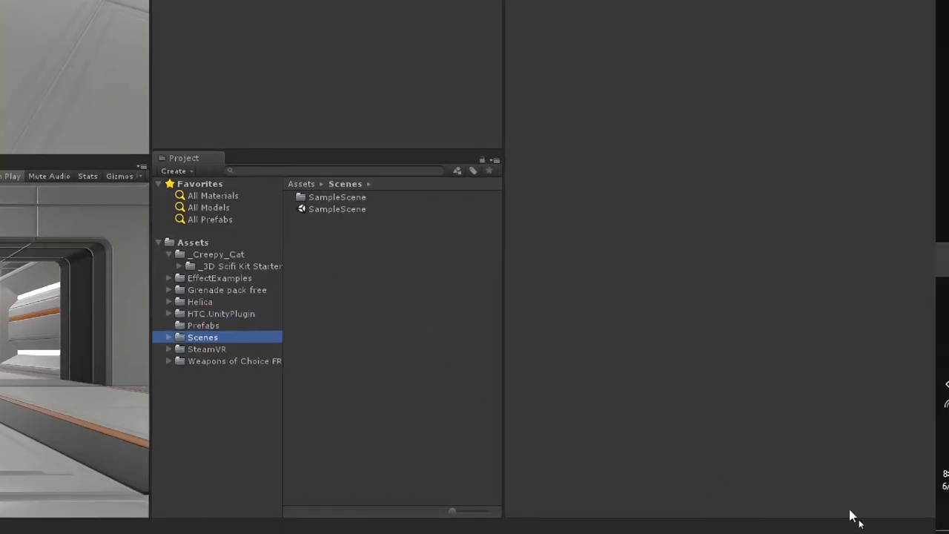
{"action": "double_click", "coordinate": [345, 199]}
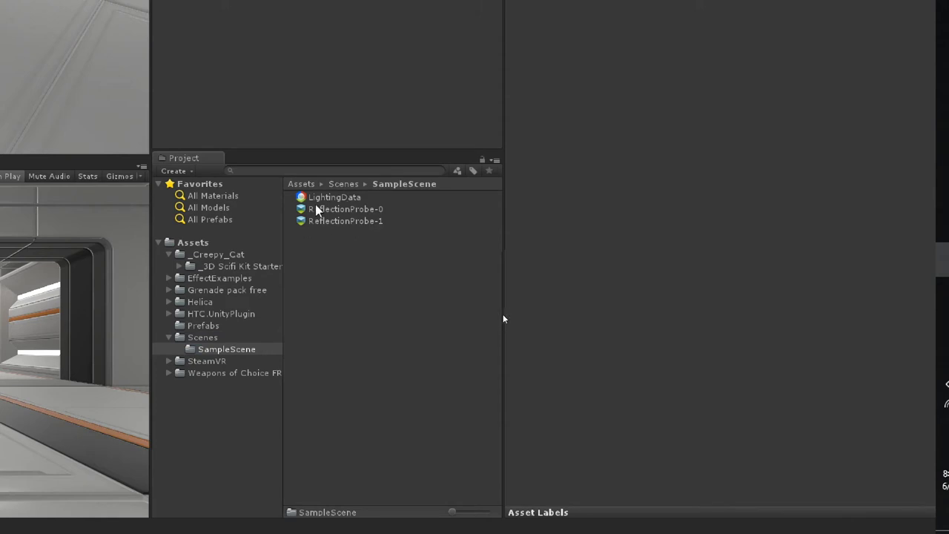
Add the ViveCameraRig prefab from the ViveInputUtility Prefabs folder as a child of VR Origin
{"action": "left_click", "coordinate": [217, 315]}
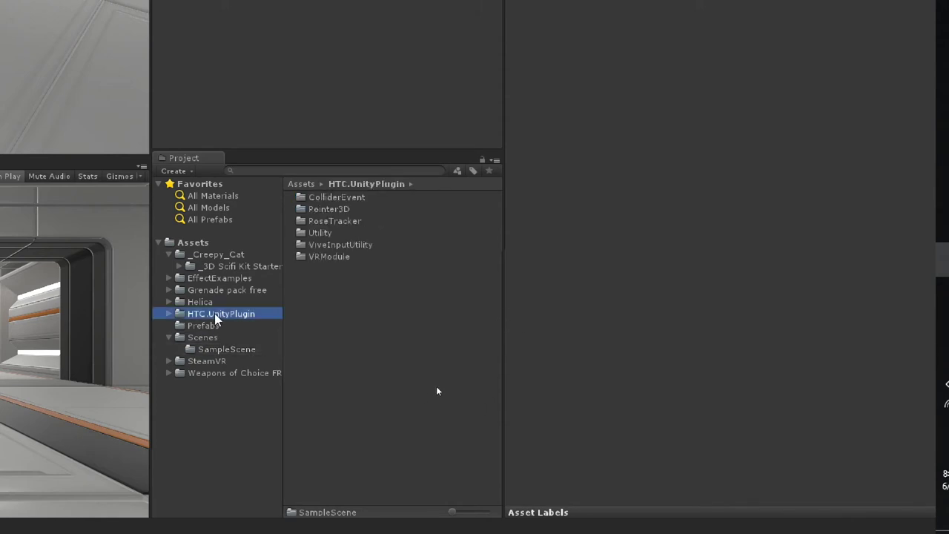
{"action": "double_click", "coordinate": [363, 249]}
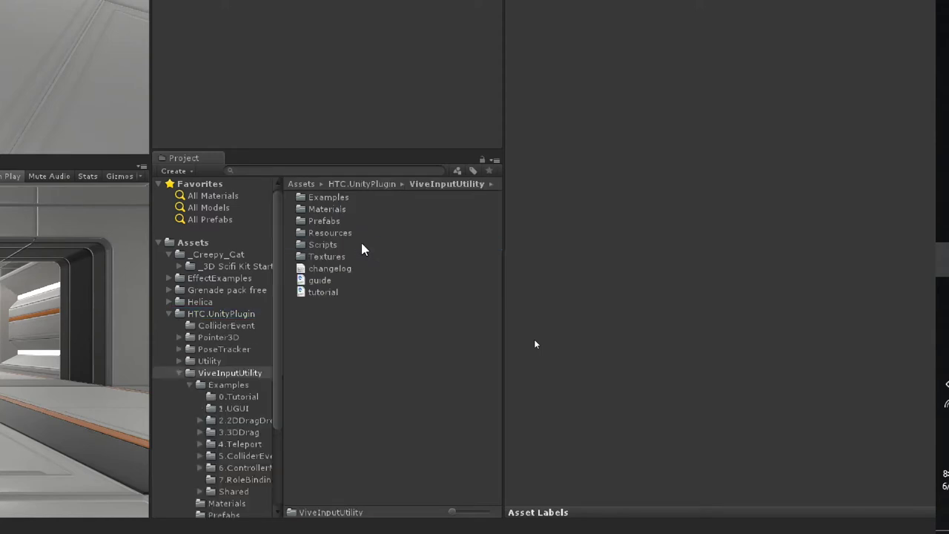
{"action": "left_click_drag", "start_coordinate": [503, 250], "coordinate": [614, 256]}
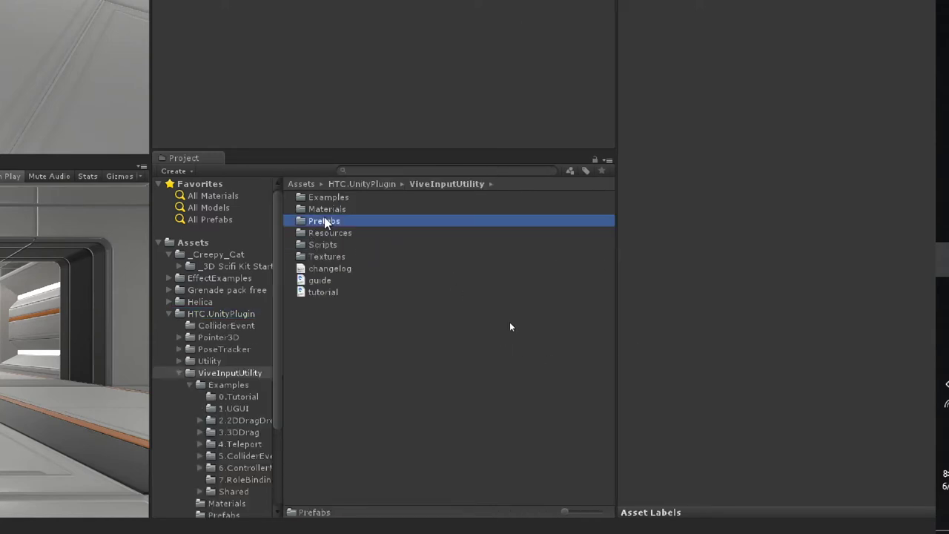
{"action": "double_click", "coordinate": [327, 221]}
{"action": "left_click", "coordinate": [380, 303]}
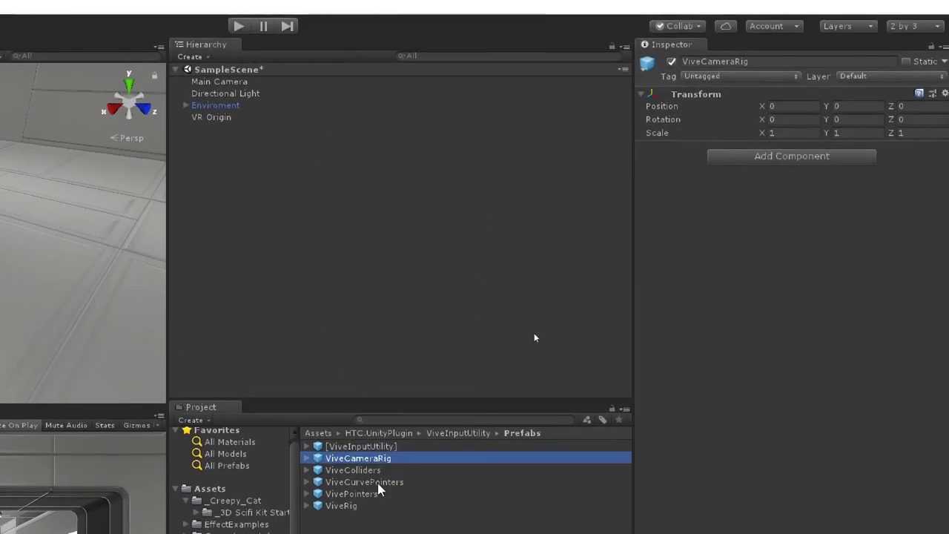
{"action": "left_click_drag", "start_coordinate": [374, 461], "coordinate": [222, 121]}
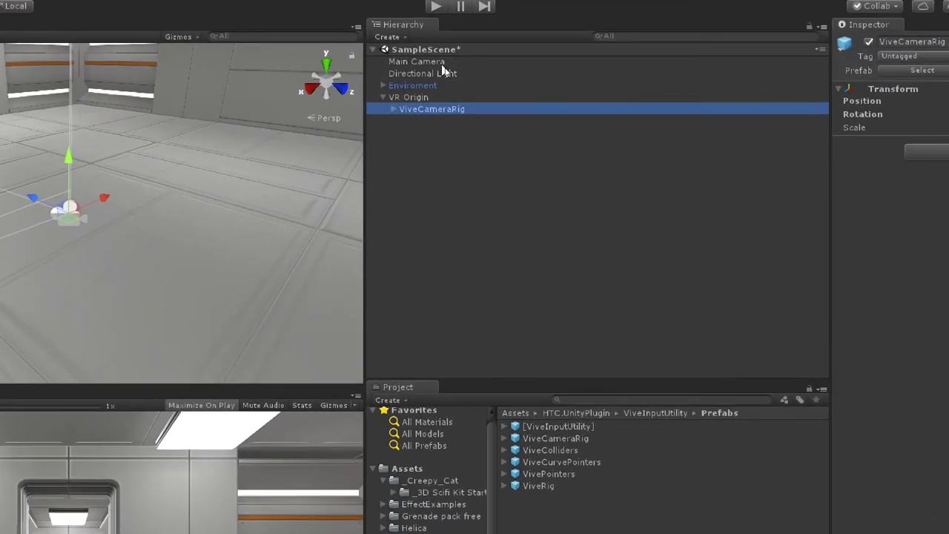
Expand ViveCameraRig and inspect its RightHand, LeftHand and Camera objects
{"action": "left_click", "coordinate": [392, 109]}
{"action": "left_click", "coordinate": [445, 121]}
{"action": "left_click", "coordinate": [446, 133]}
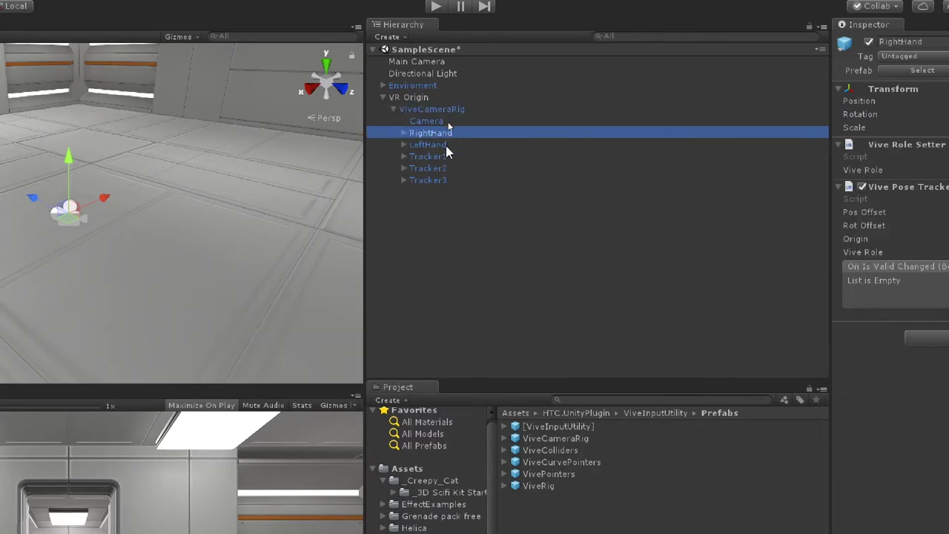
{"action": "left_click", "coordinate": [445, 145]}
{"action": "left_click", "coordinate": [442, 120]}
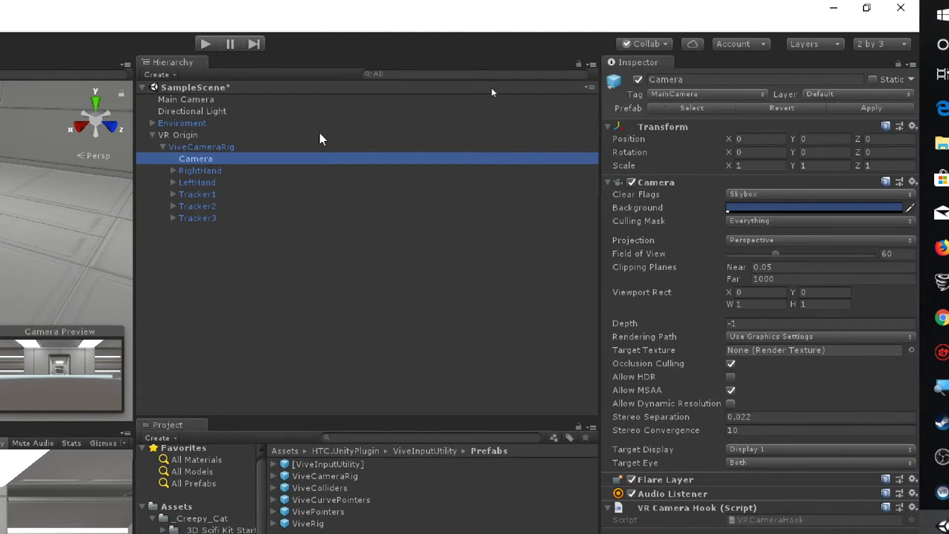
Compare the original Main Camera with the rig's Camera and delete Main Camera from SampleScene
{"action": "left_click", "coordinate": [182, 100]}
{"action": "left_click", "coordinate": [218, 159]}
{"action": "left_click", "coordinate": [214, 103]}
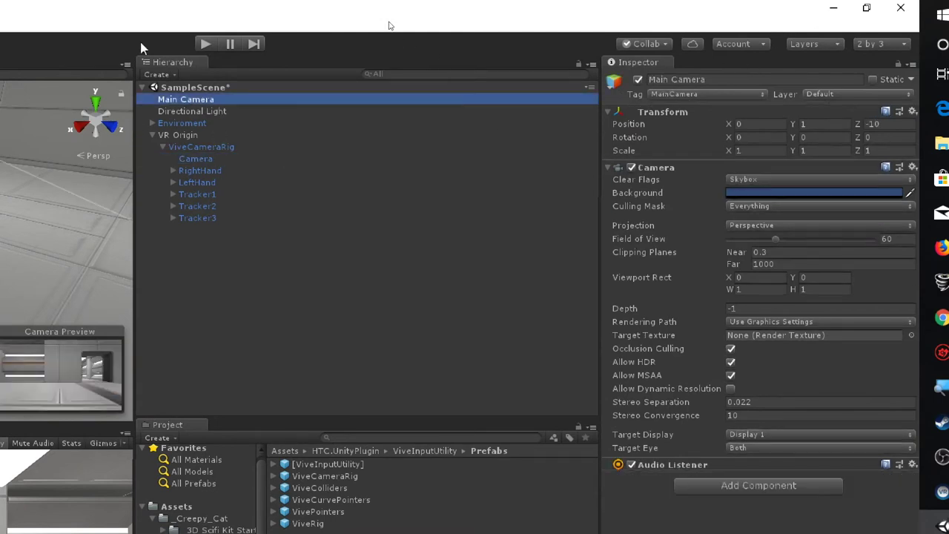
{"action": "left_click", "coordinate": [200, 99], "text": "ctrl"}
{"action": "key", "text": "Delete"}
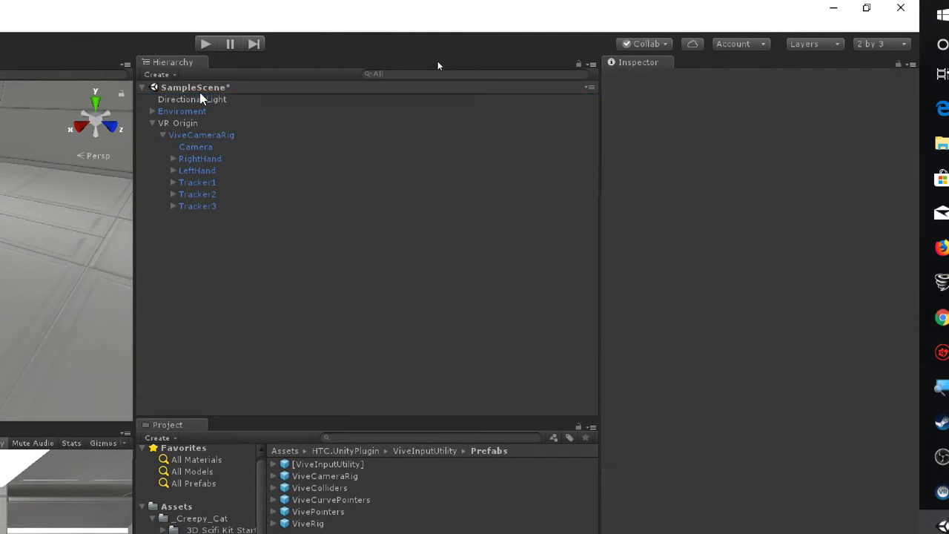
Collapse ViveCameraRig and examine its position values and its placement relative to the floor in the scene
{"action": "left_click", "coordinate": [164, 135]}
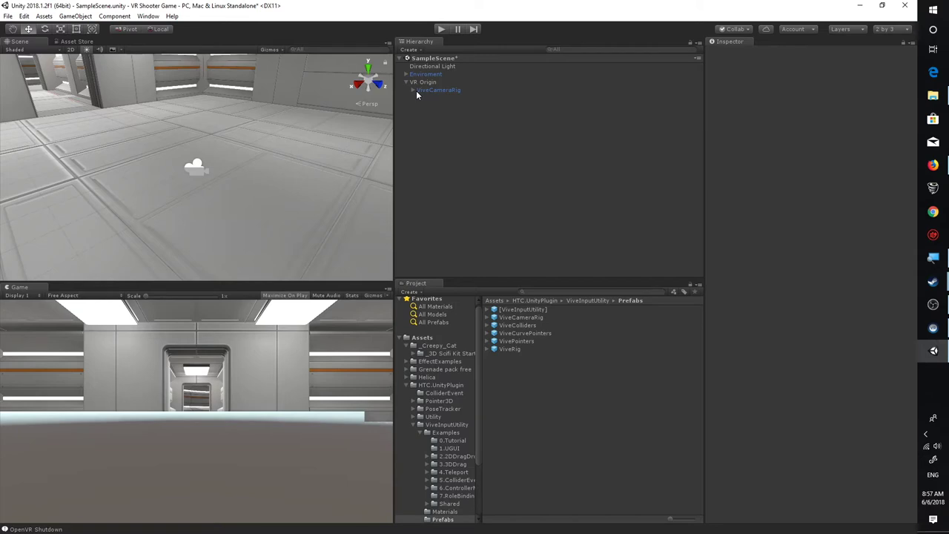
{"action": "left_click", "coordinate": [443, 90]}
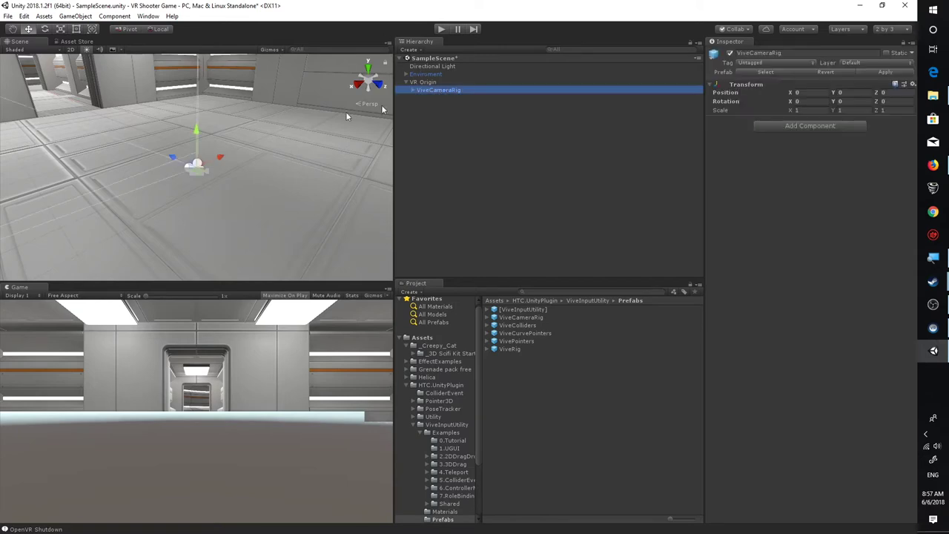
{"action": "scroll", "coordinate": [326, 108], "scroll_direction": "up", "scroll_amount": 3}
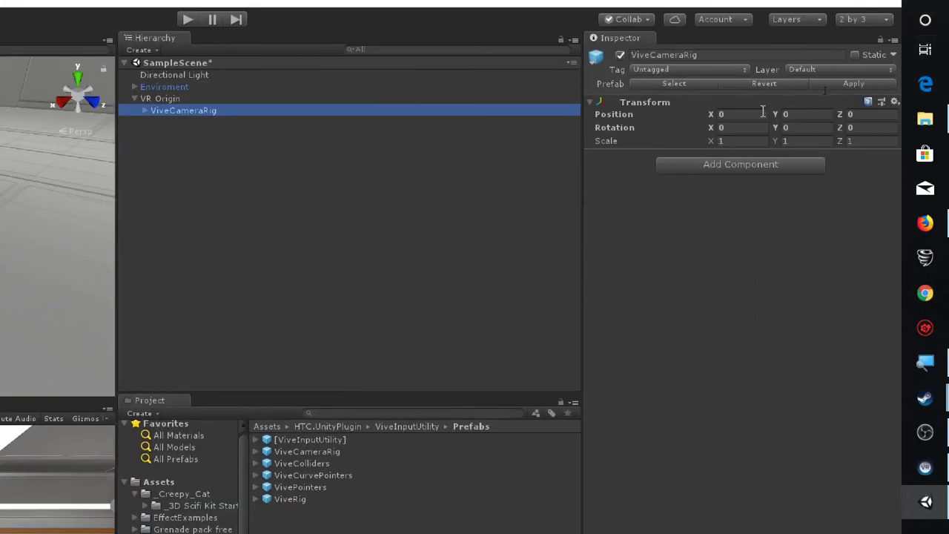
{"action": "left_click", "coordinate": [763, 112]}
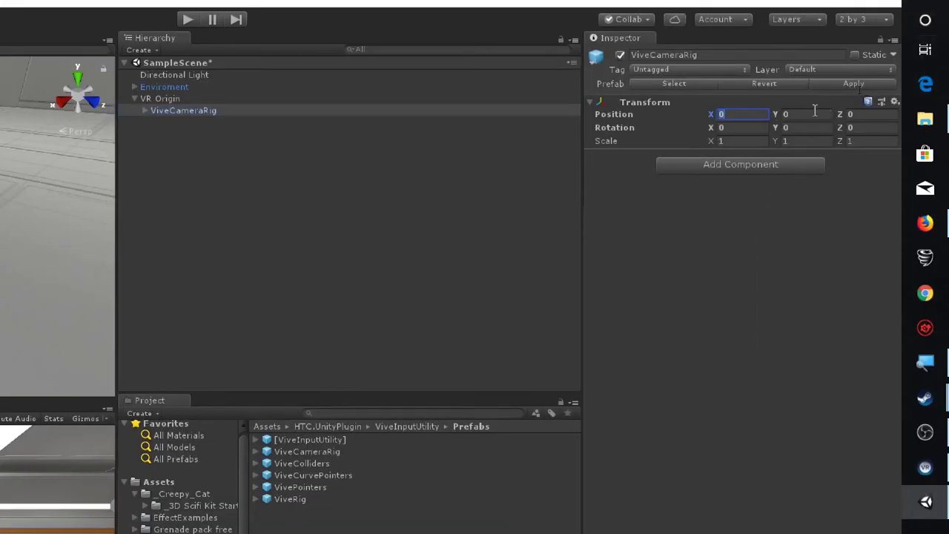
{"action": "left_click", "coordinate": [814, 113]}
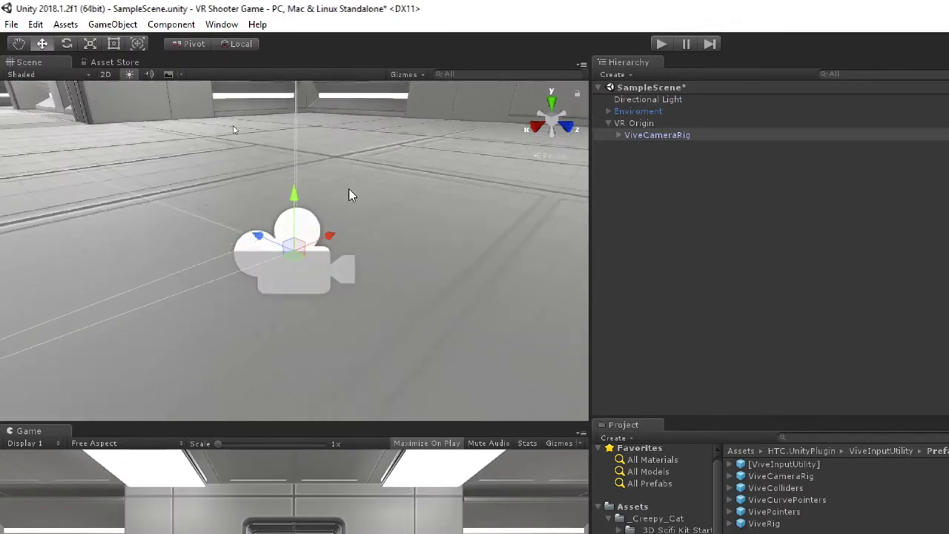
{"action": "scroll", "coordinate": [356, 194], "scroll_direction": "up", "scroll_amount": 3}
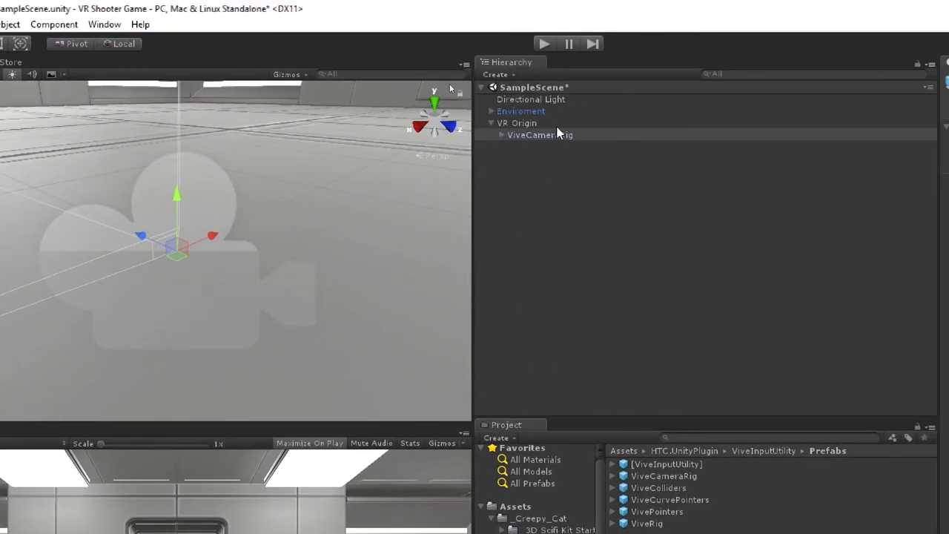
Create an empty child object under VR Origin and name it "Height Setup"
{"action": "left_click", "coordinate": [549, 123]}
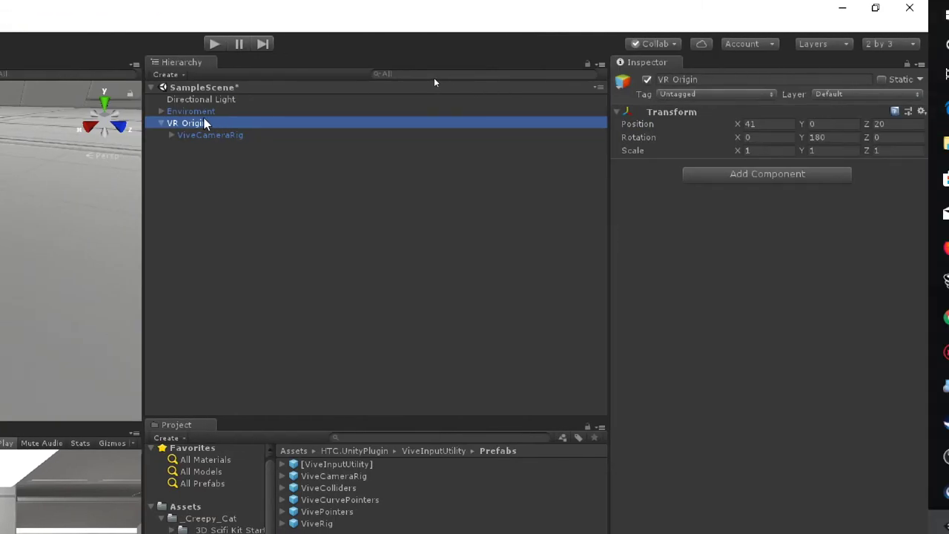
{"action": "right_click", "coordinate": [206, 124]}
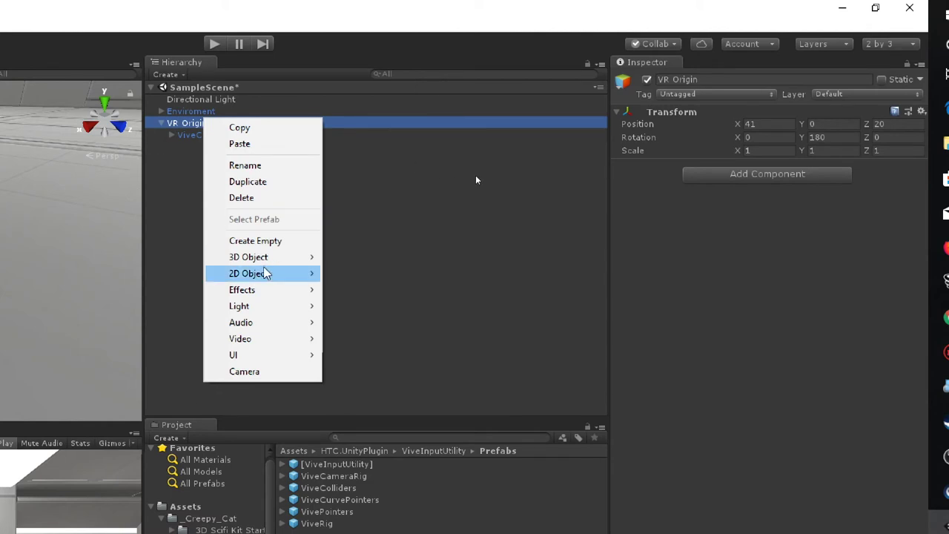
{"action": "left_click", "coordinate": [255, 240]}
{"action": "left_click", "coordinate": [704, 79]}
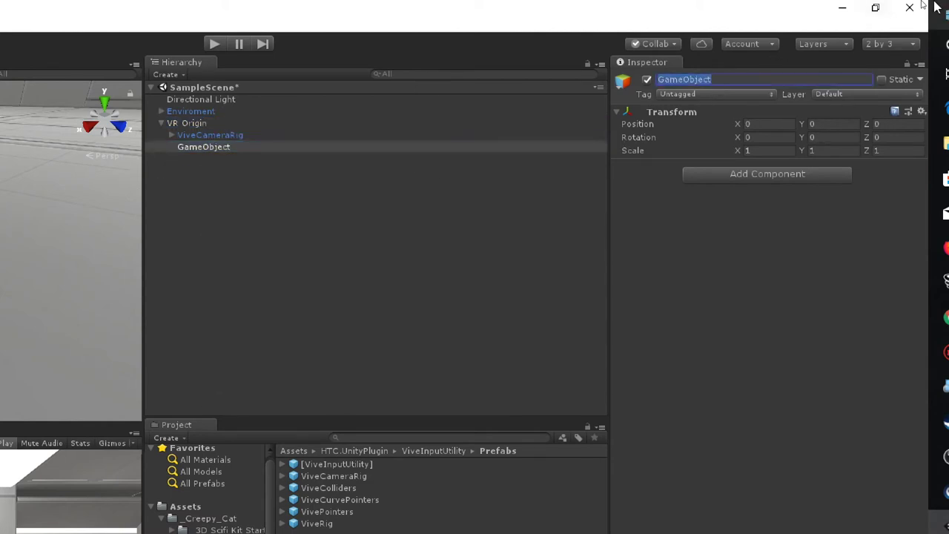
{"action": "type", "text": "Height Setup"}
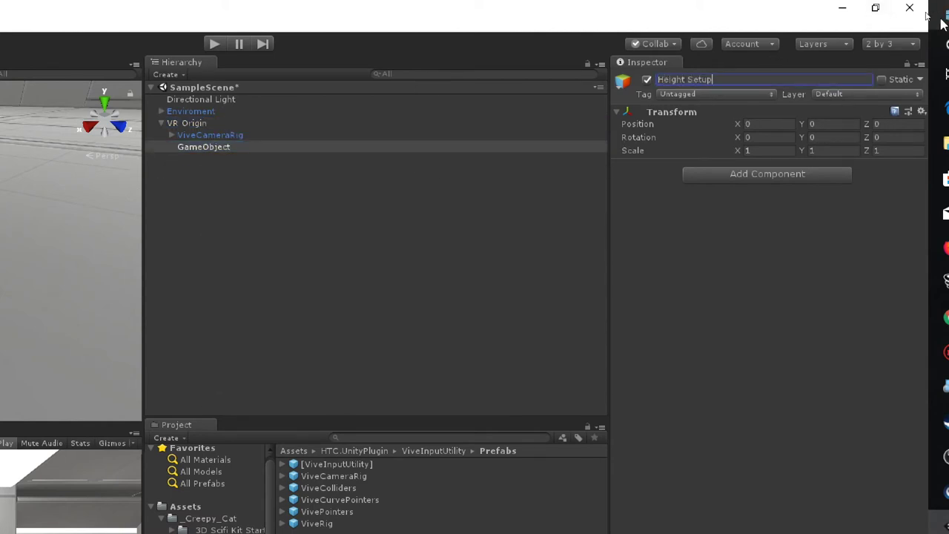
{"action": "key", "text": "Return"}
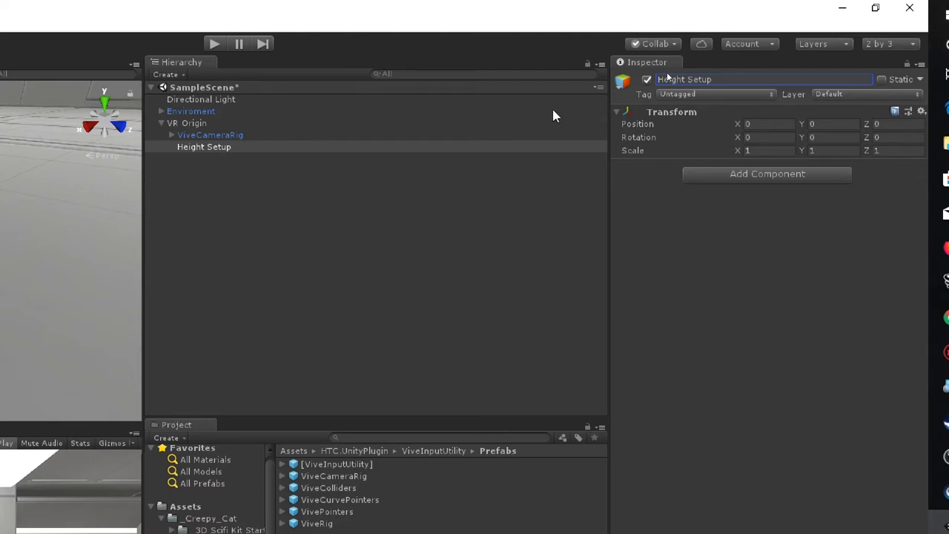
Add the Custom Device Height script component to Height Setup
{"action": "left_click", "coordinate": [816, 176]}
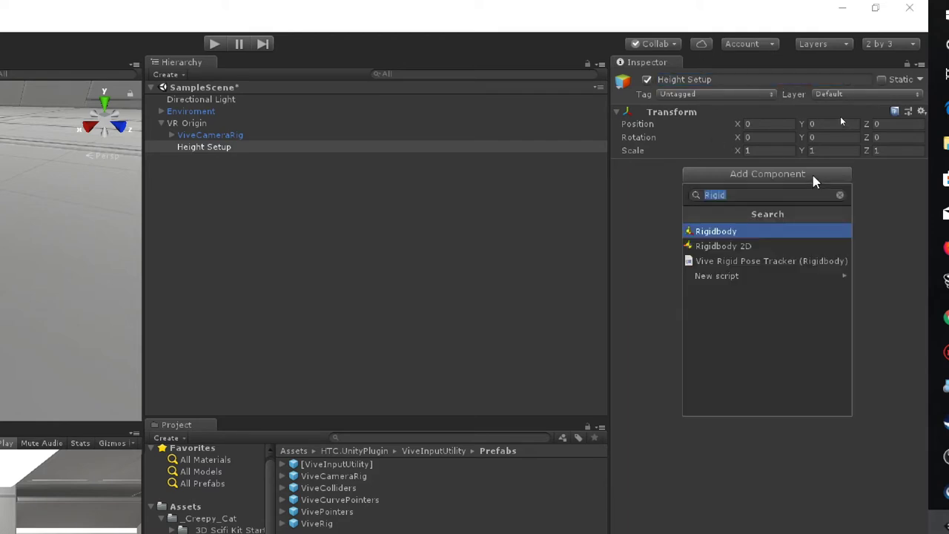
{"action": "key", "text": "BackSpace"}
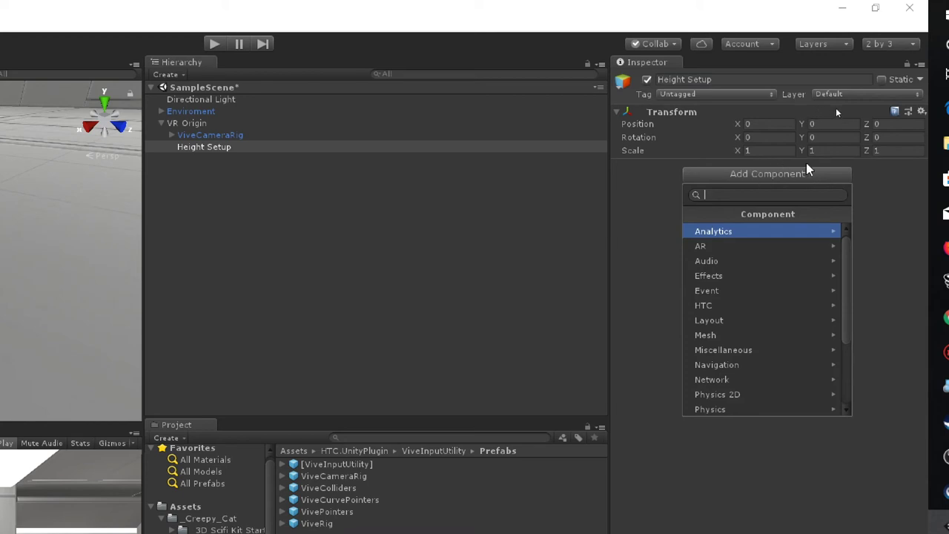
{"action": "type", "text": "Custom"}
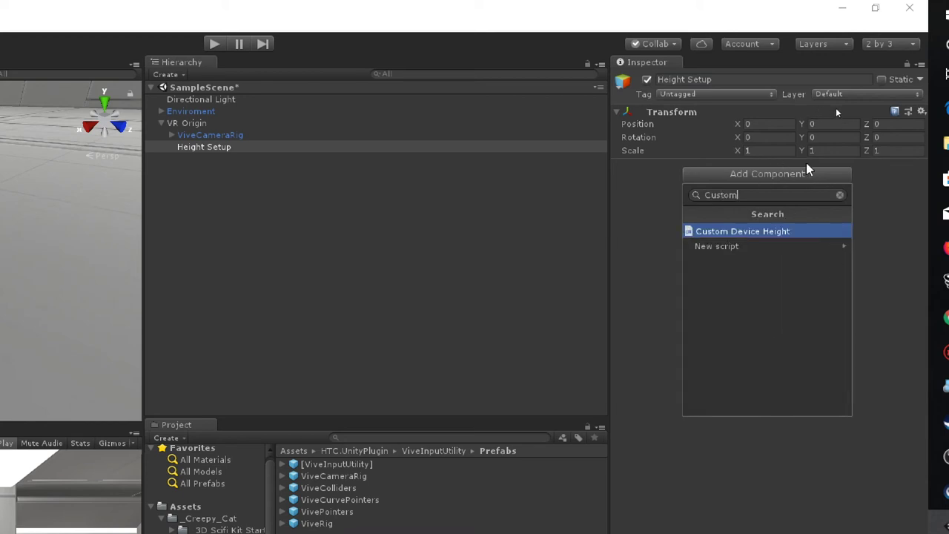
{"action": "key", "text": "Return"}
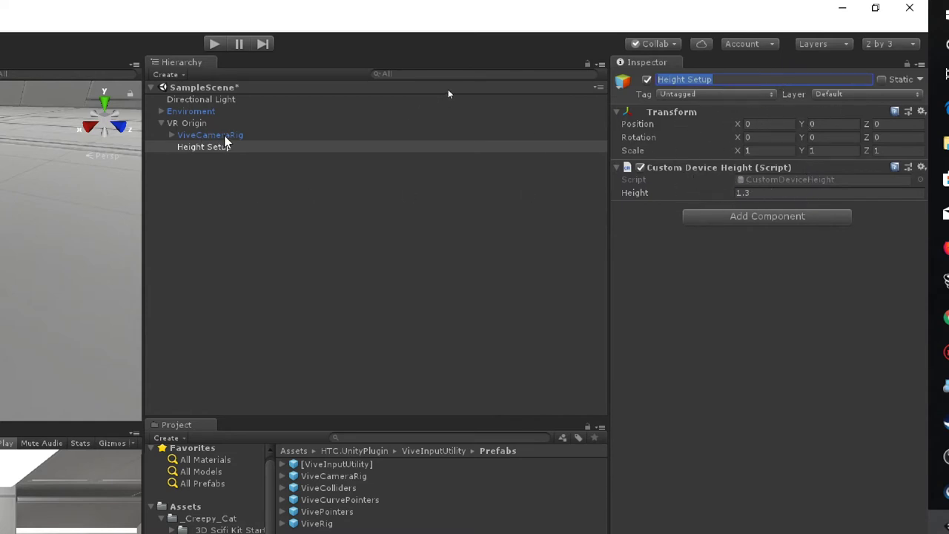
Make ViveCameraRig a child of Height Setup and select Height Setup
{"action": "mouse_move", "coordinate": [223, 136]}
{"action": "left_mouse_down"}
{"action": "mouse_move", "coordinate": [235, 149]}
{"action": "mouse_move", "coordinate": [218, 147]}
{"action": "left_mouse_up"}
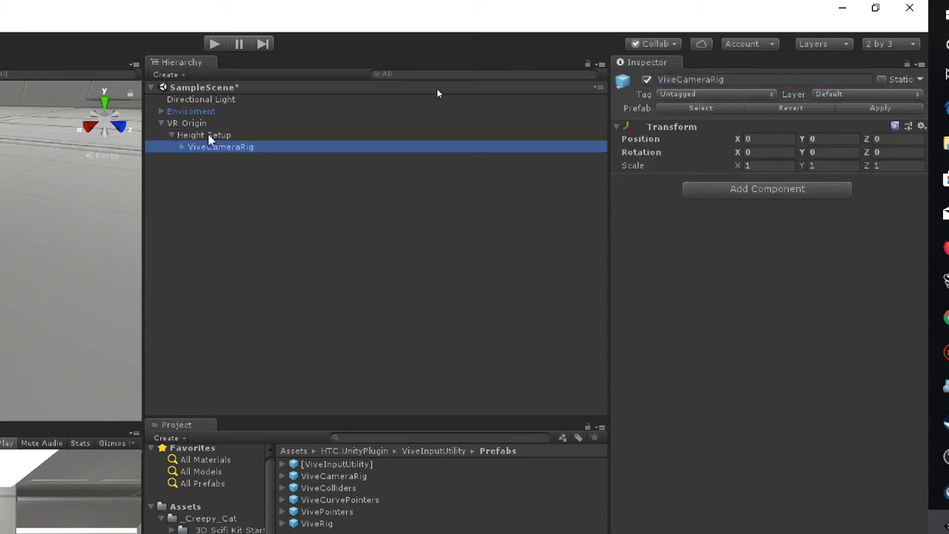
{"action": "left_click", "coordinate": [208, 135]}
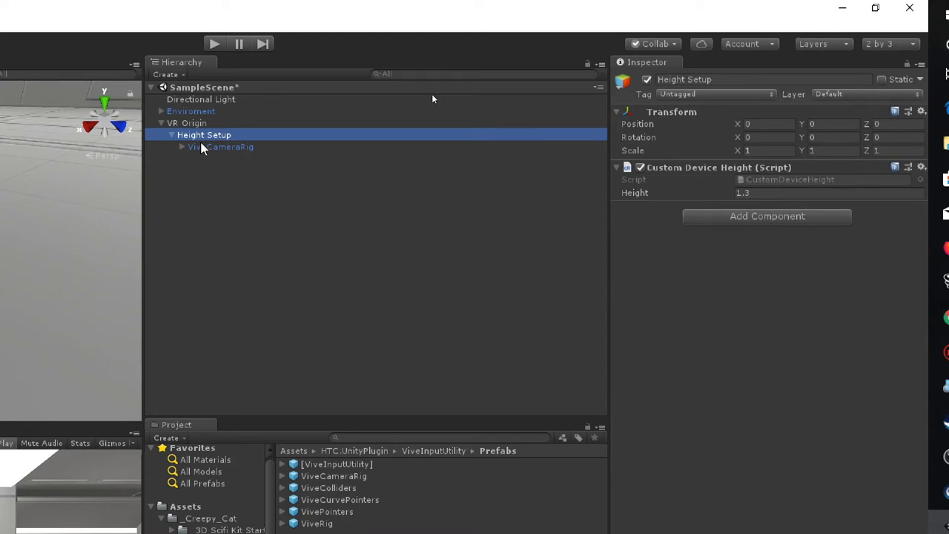
{"action": "left_click", "coordinate": [216, 124]}
{"action": "left_click", "coordinate": [226, 135]}
Copy the Custom Device Height value of 1.3 into Height Setup's Y position
{"action": "left_click", "coordinate": [752, 193]}
{"action": "key", "text": "ctrl+c"}
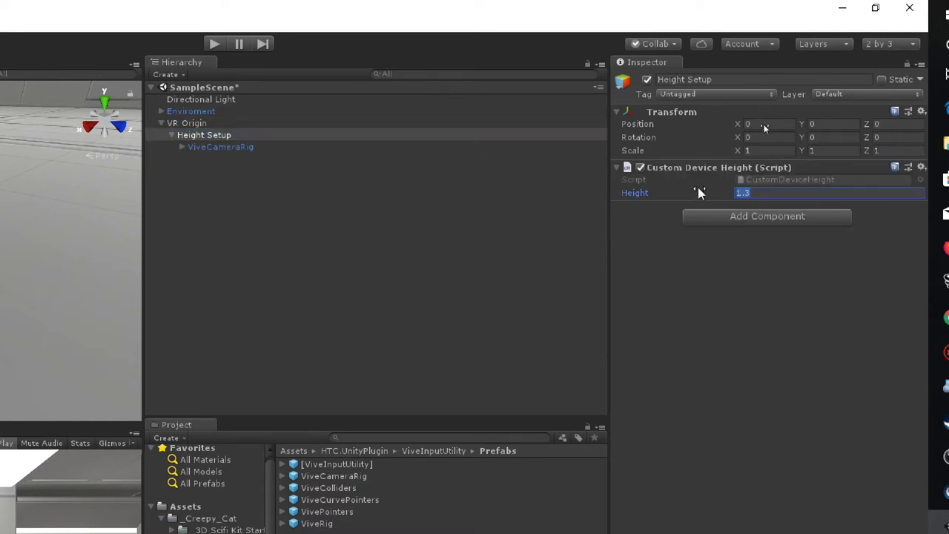
{"action": "left_click", "coordinate": [836, 124]}
{"action": "key", "text": "ctrl+v"}
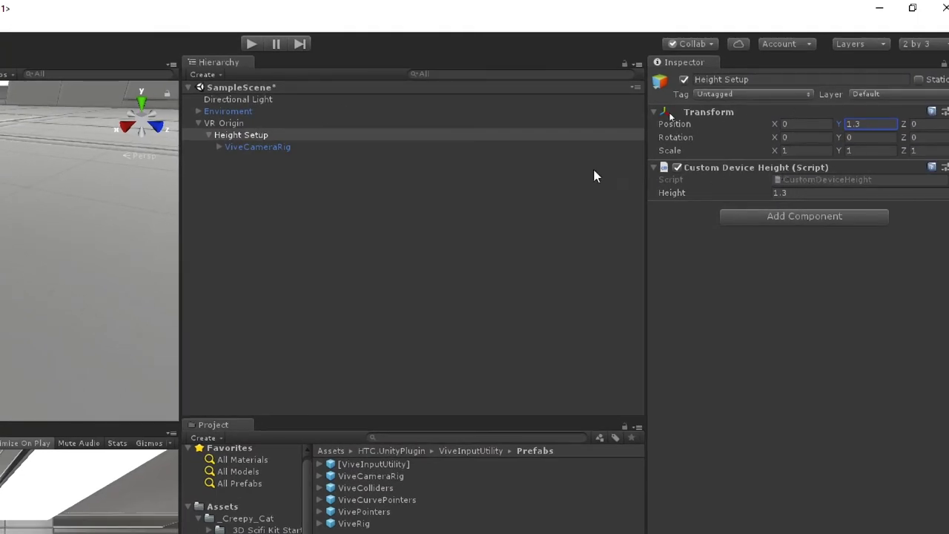
Switch Height Setup's Y position between 0 and 1.3 to compare the camera height, and leave it at 0
{"action": "left_click", "coordinate": [278, 148]}
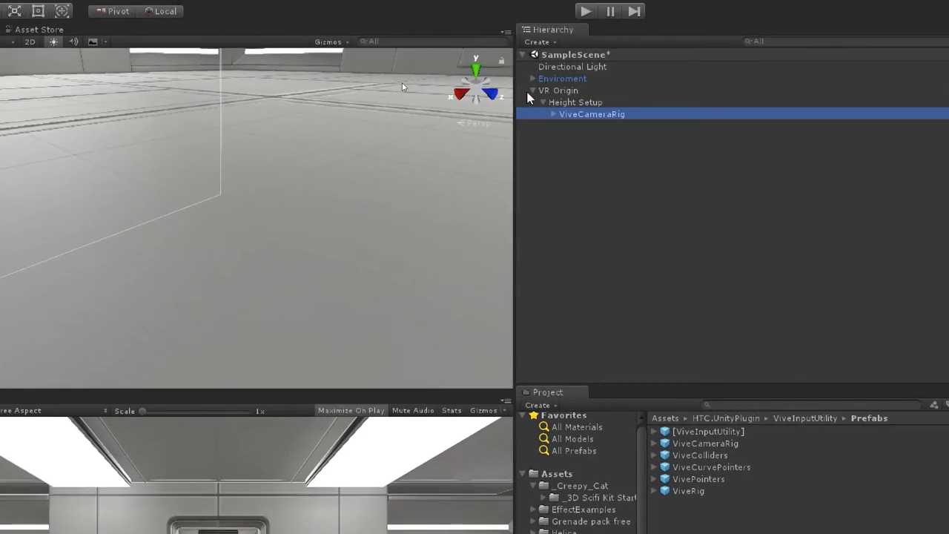
{"action": "left_click", "coordinate": [575, 104]}
{"action": "left_click", "coordinate": [816, 93]}
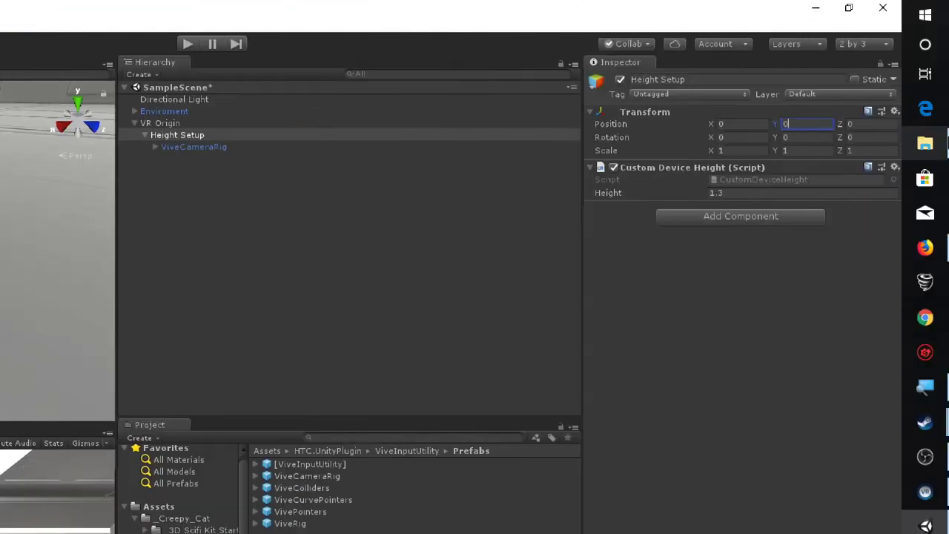
{"action": "type", "text": "1.3"}
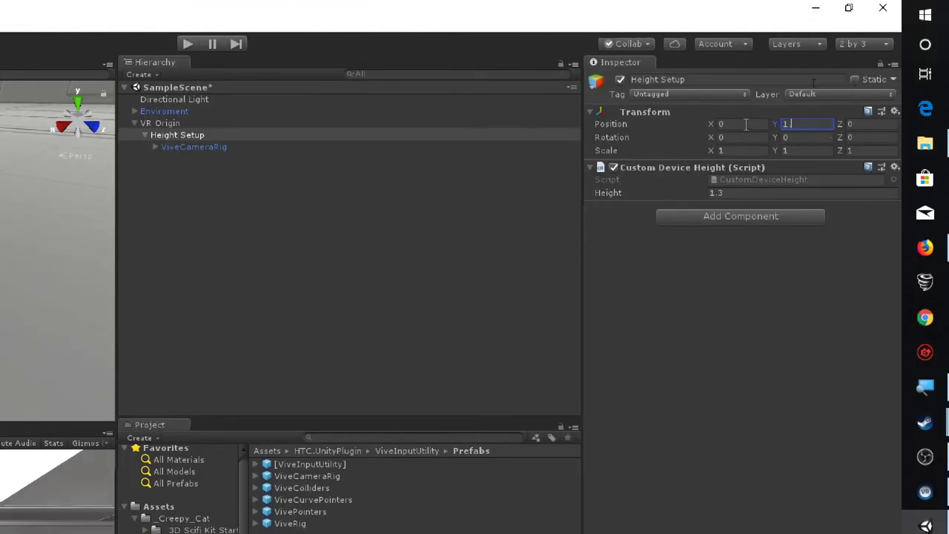
{"action": "key", "text": "BackSpace"}
{"action": "key", "text": "BackSpace"}
{"action": "key", "text": "BackSpace"}
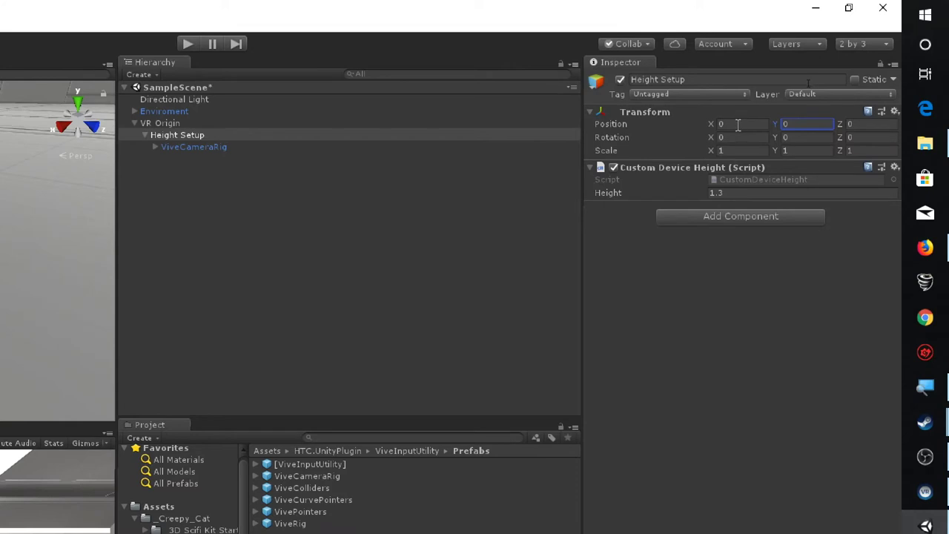
Play-test SampleScene to check the camera height, stop it, and collapse VR Origin in the hierarchy
{"action": "left_click", "coordinate": [692, 191]}
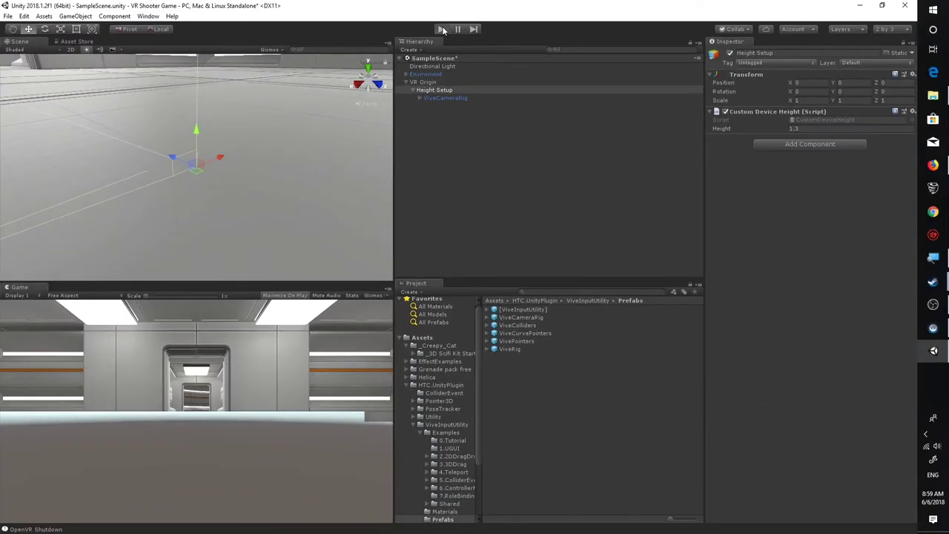
{"action": "left_click", "coordinate": [443, 29]}
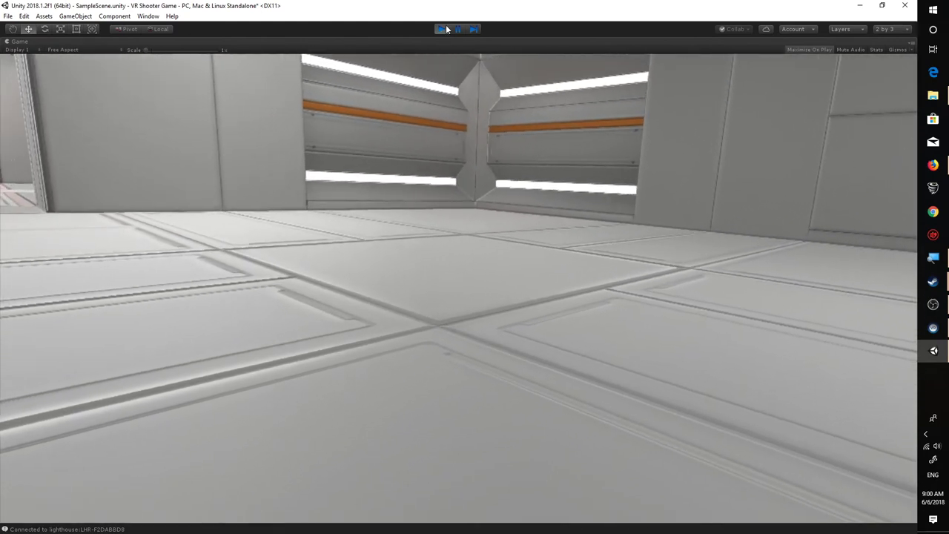
{"action": "left_click", "coordinate": [441, 28]}
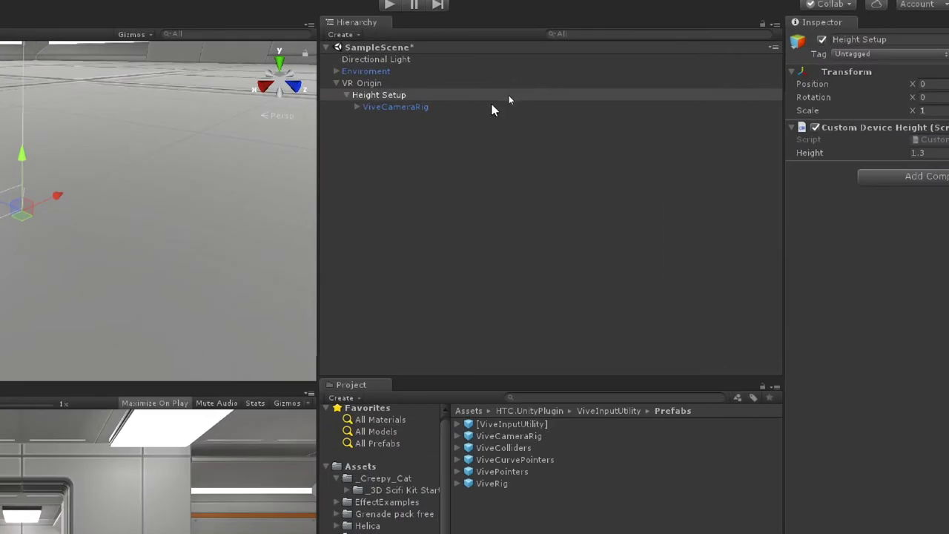
{"action": "left_click", "coordinate": [404, 108]}
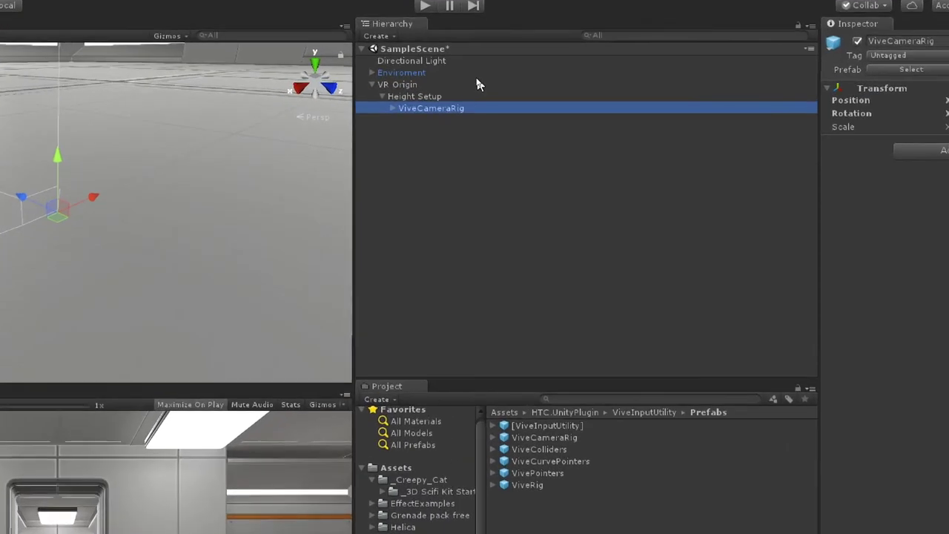
{"action": "left_click", "coordinate": [373, 88]}
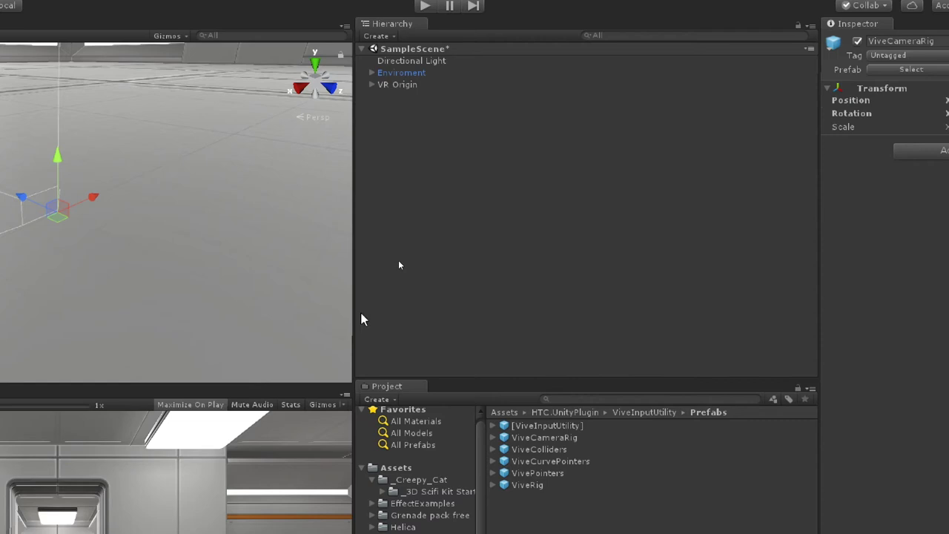
Create a folder named "Scripts" in the project's root Assets folder
{"action": "left_click", "coordinate": [412, 468]}
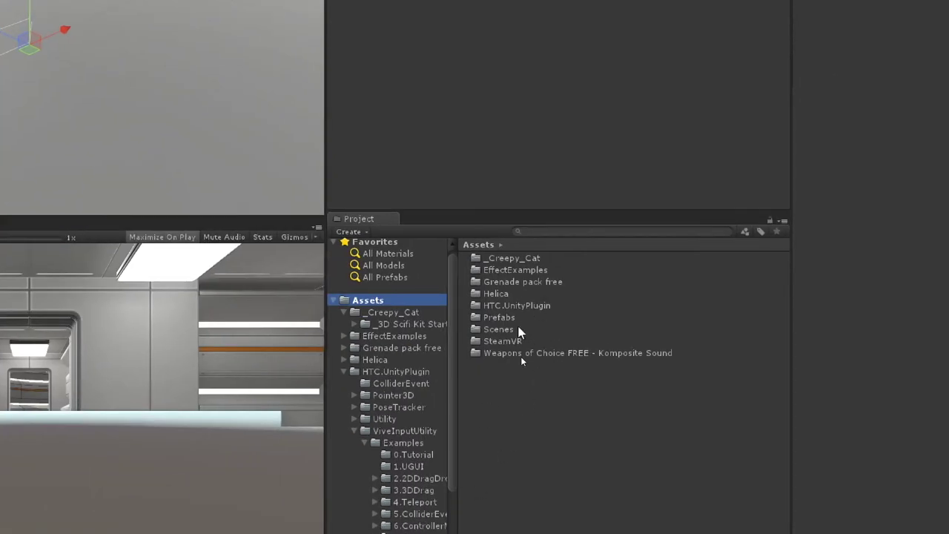
{"action": "right_click", "coordinate": [538, 396]}
{"action": "mouse_move", "coordinate": [561, 83]}
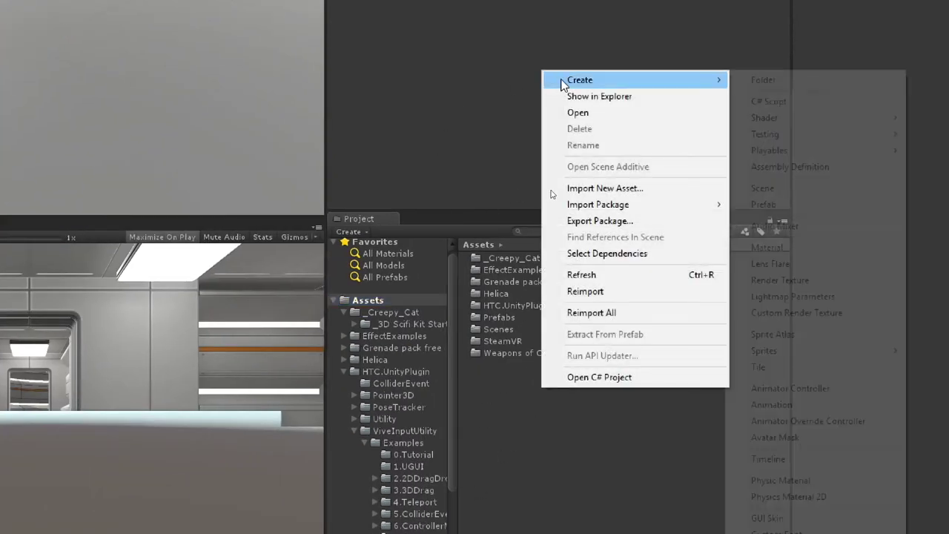
{"action": "left_click", "coordinate": [763, 80]}
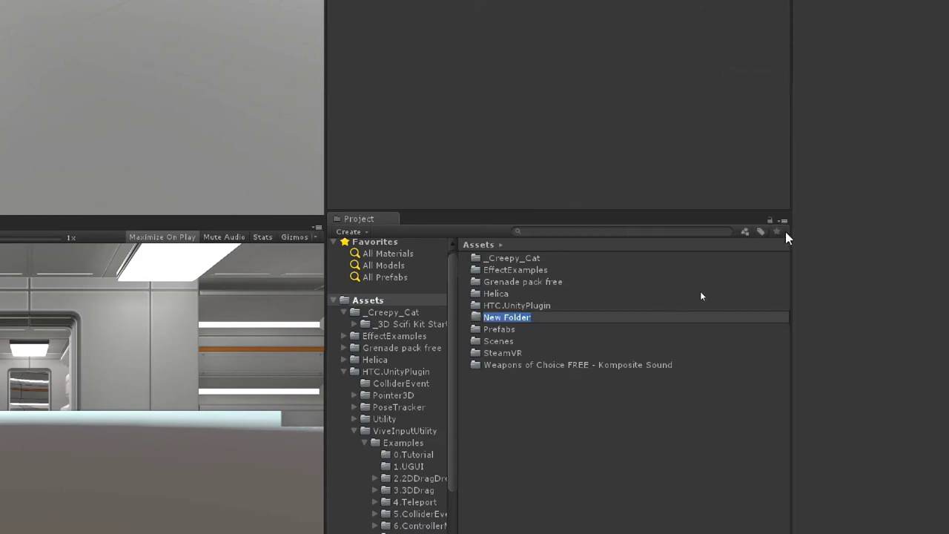
{"action": "type", "text": "Scripts"}
{"action": "key", "text": "Return"}
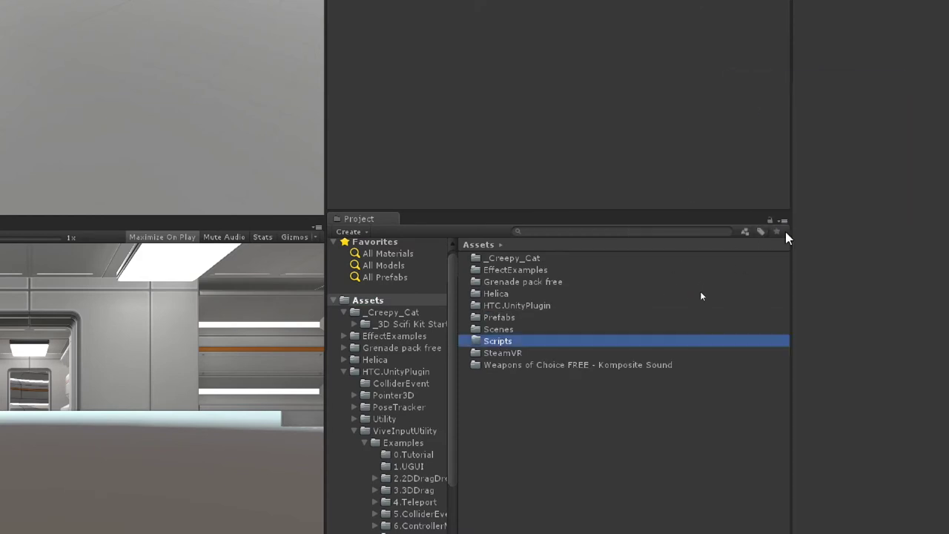
Create a folder named "Material" in the project's root Assets folder
{"action": "right_click", "coordinate": [521, 388]}
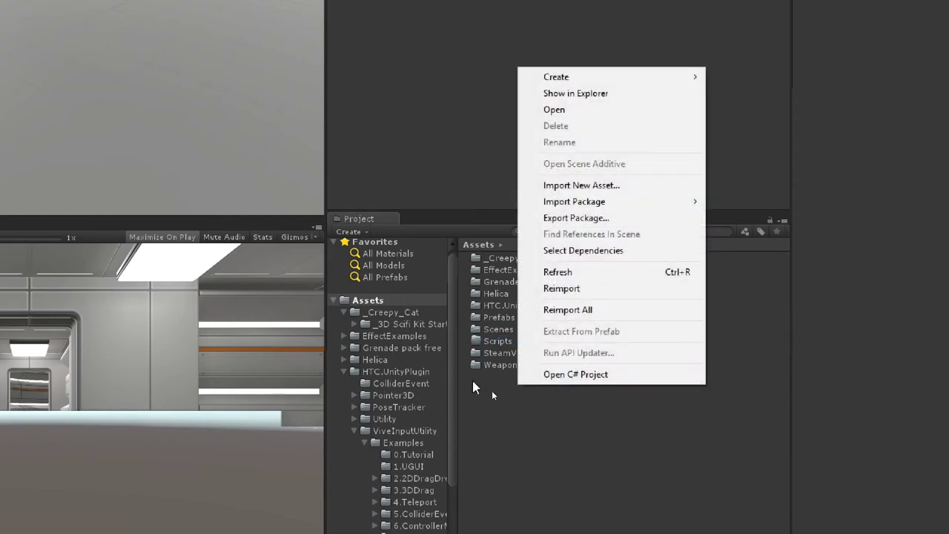
{"action": "mouse_move", "coordinate": [555, 77]}
{"action": "left_click", "coordinate": [764, 77]}
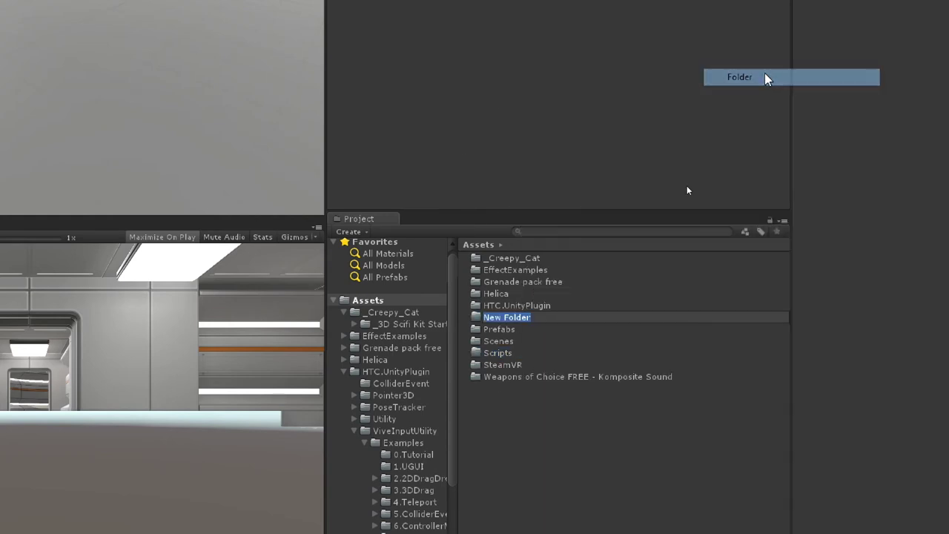
{"action": "type", "text": "Ma"}
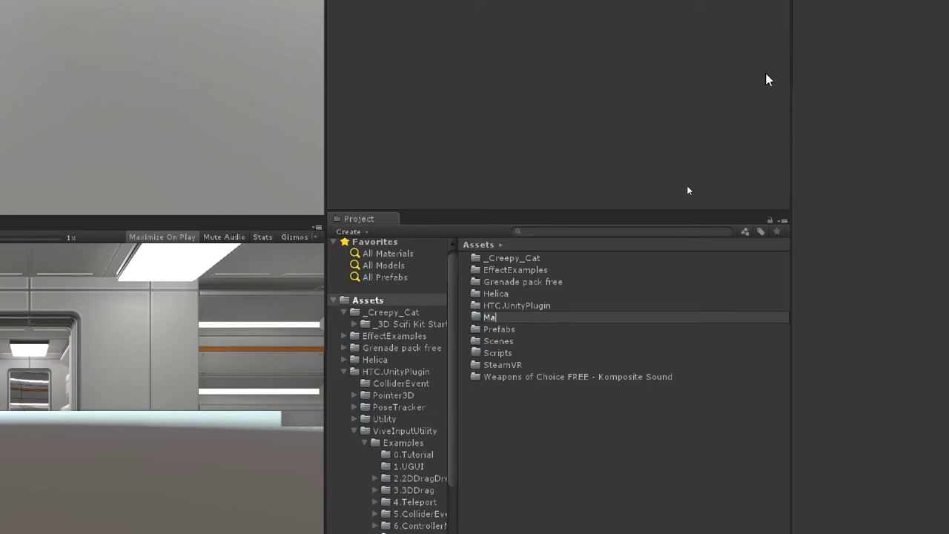
{"action": "type", "text": "terial"}
{"action": "key", "text": "Return"}
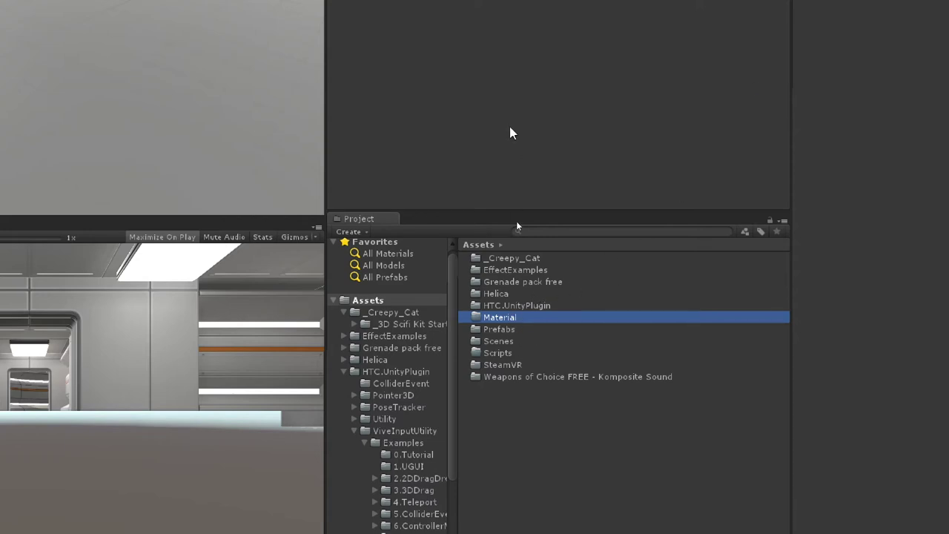
Create a material named "Red" inside the Material folder
{"action": "double_click", "coordinate": [503, 319]}
{"action": "right_click", "coordinate": [513, 295]}
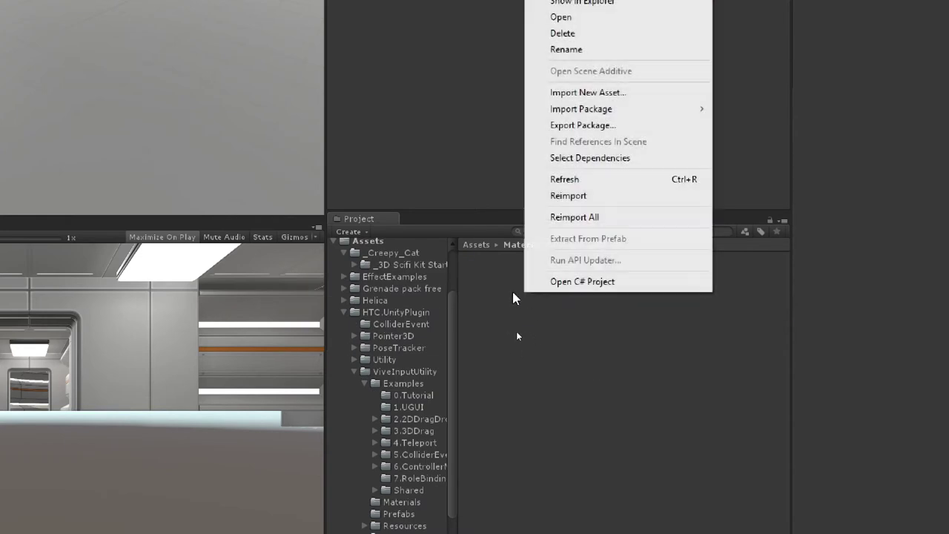
{"action": "mouse_move", "coordinate": [568, 0]}
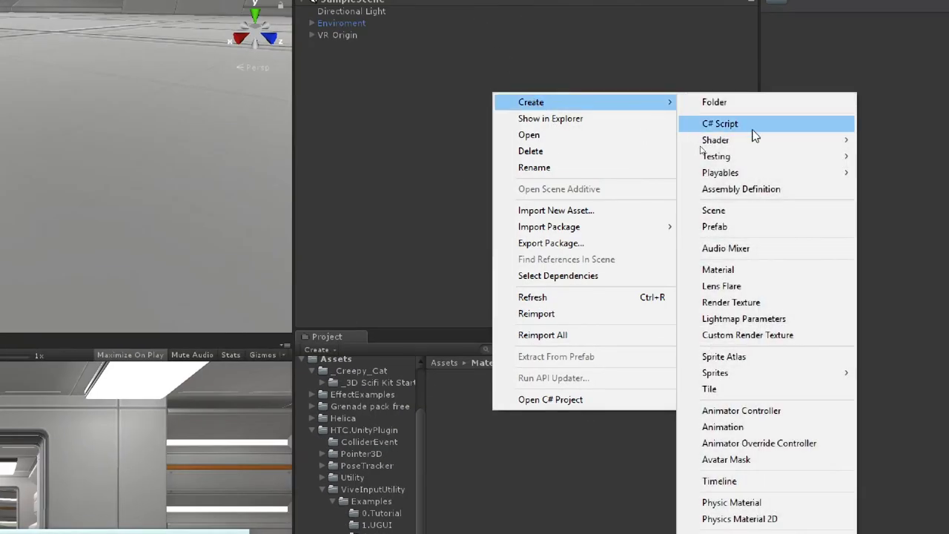
{"action": "left_click", "coordinate": [761, 266]}
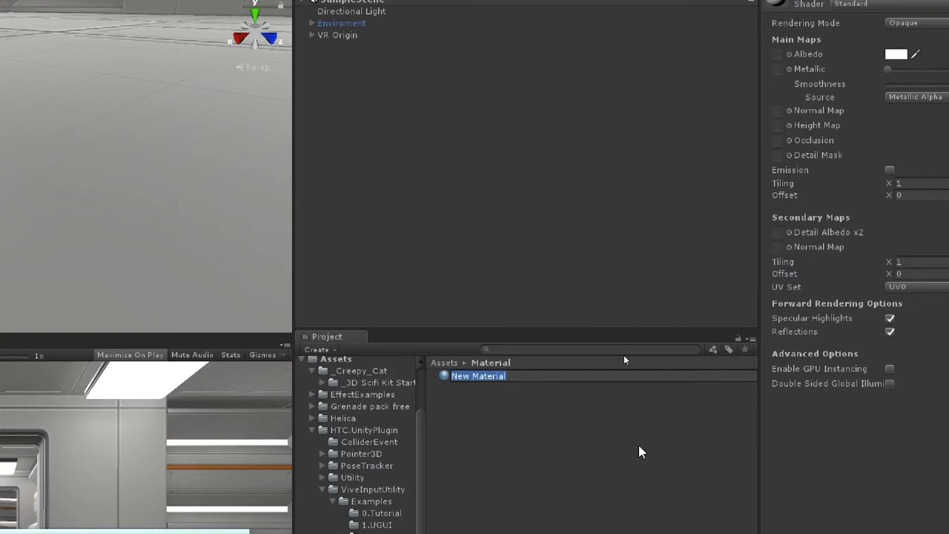
{"action": "type", "text": "Red"}
{"action": "key", "text": "Return"}
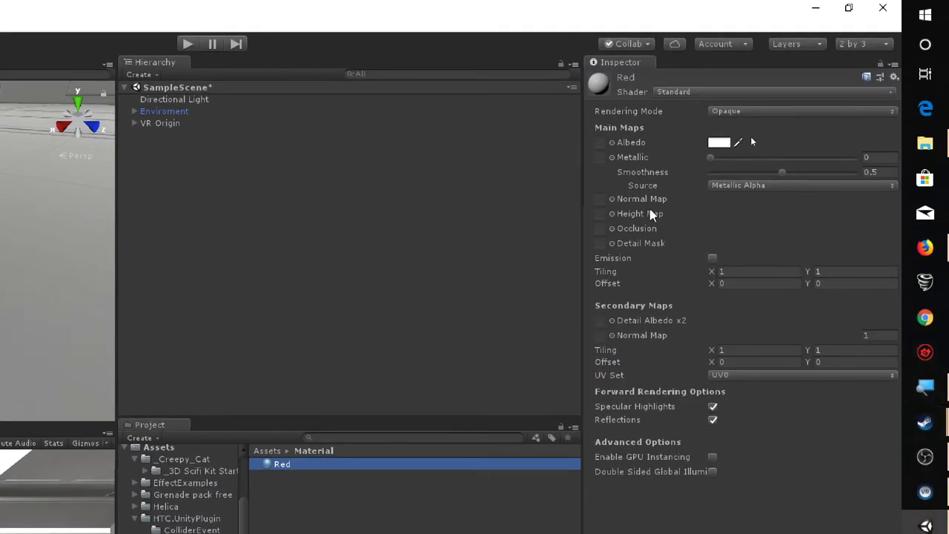
Set the Red material's Albedo colour to pure red, FF0000
{"action": "left_click", "coordinate": [718, 144]}
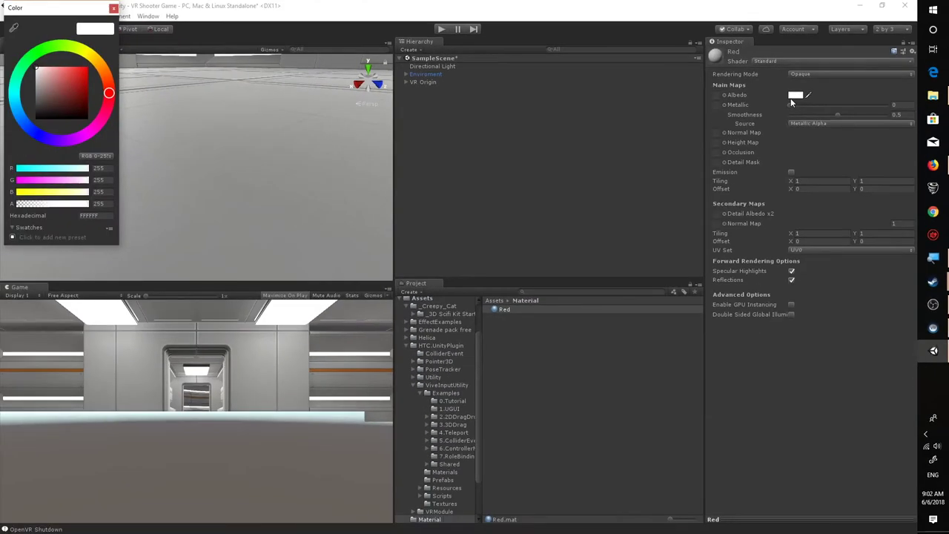
{"action": "left_click_drag", "start_coordinate": [77, 90], "coordinate": [88, 66]}
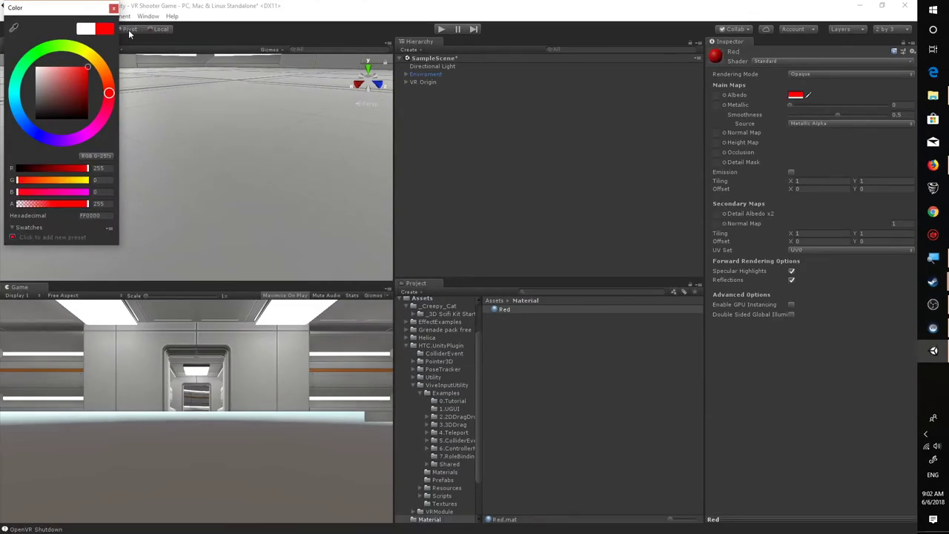
{"action": "left_click", "coordinate": [113, 9]}
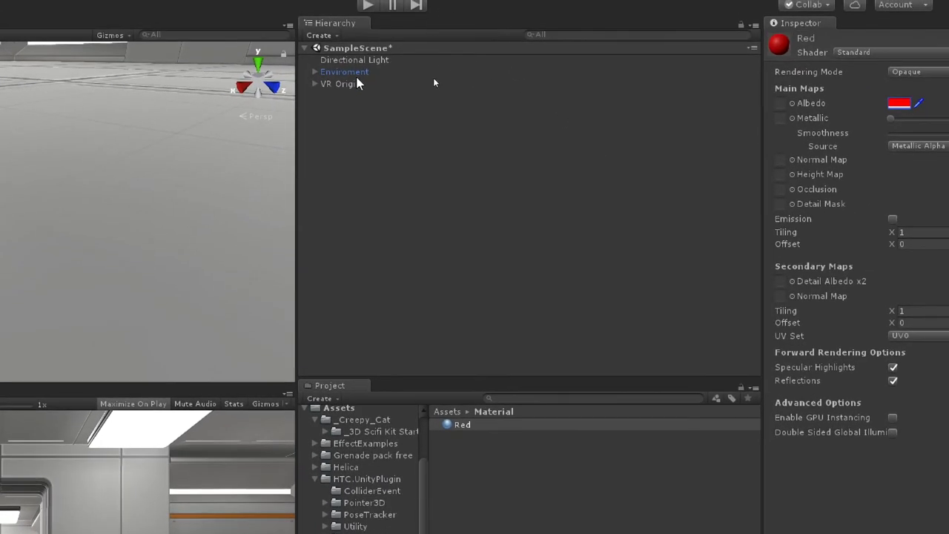
Add a 3D Cube object to SampleScene at the root of the hierarchy
{"action": "left_click", "coordinate": [355, 117]}
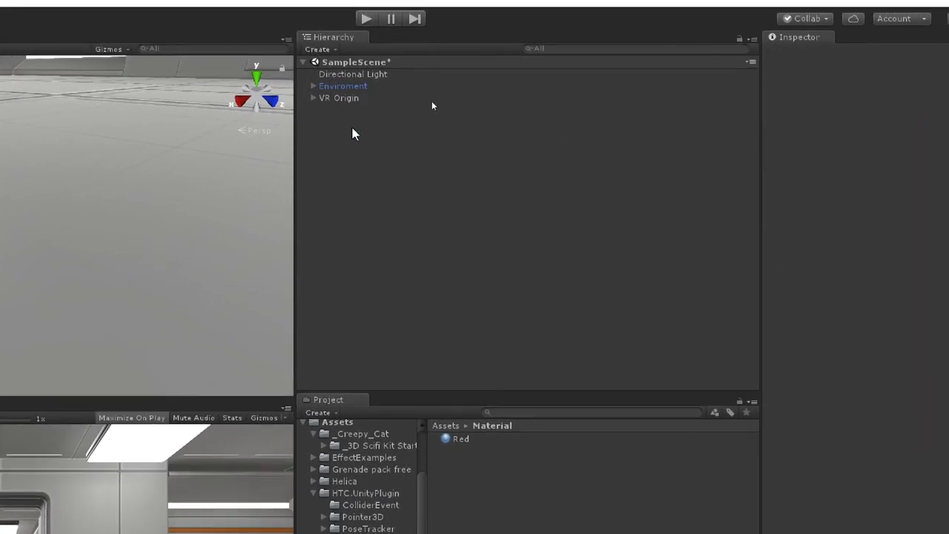
{"action": "right_click", "coordinate": [354, 115]}
{"action": "mouse_move", "coordinate": [393, 266]}
{"action": "left_click", "coordinate": [547, 270]}
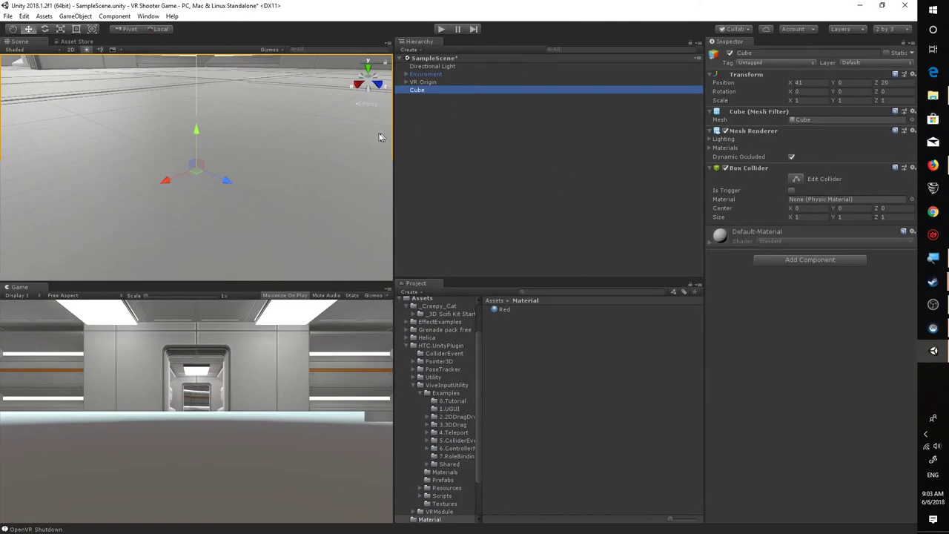
Move the cube above the floor in front of the camera and set its position to Y 1.8 and Z 14
{"action": "key", "text": "f"}
{"action": "scroll", "coordinate": [258, 164], "scroll_direction": "down", "scroll_amount": 10}
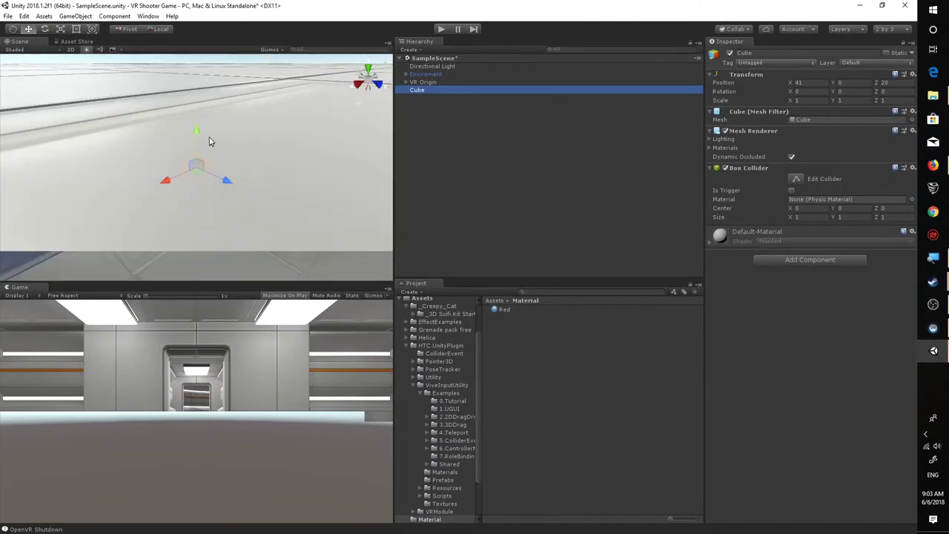
{"action": "left_click_drag", "start_coordinate": [201, 120], "coordinate": [143, 72]}
{"action": "scroll", "coordinate": [211, 122], "scroll_direction": "up", "scroll_amount": 5}
{"action": "right_click_drag", "start_coordinate": [142, 73], "coordinate": [382, 94]}
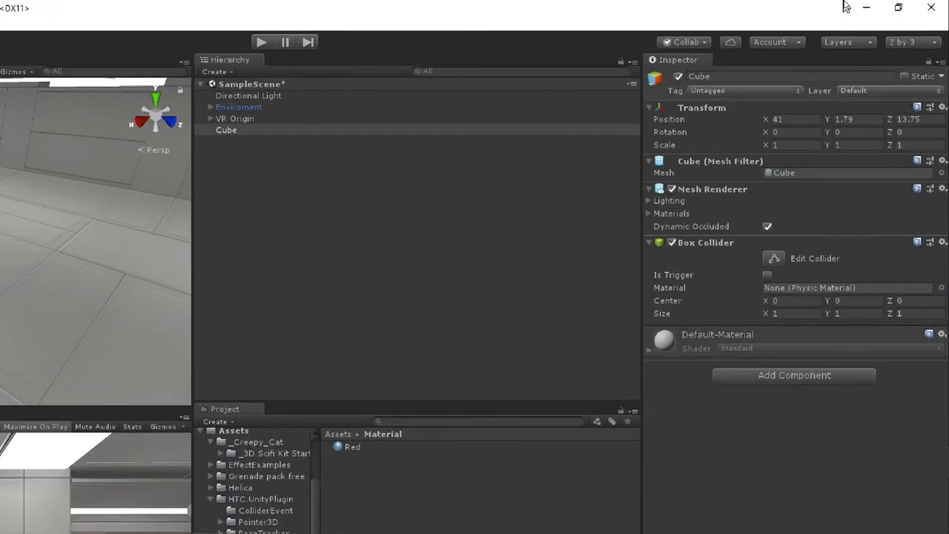
{"action": "left_click", "coordinate": [795, 122]}
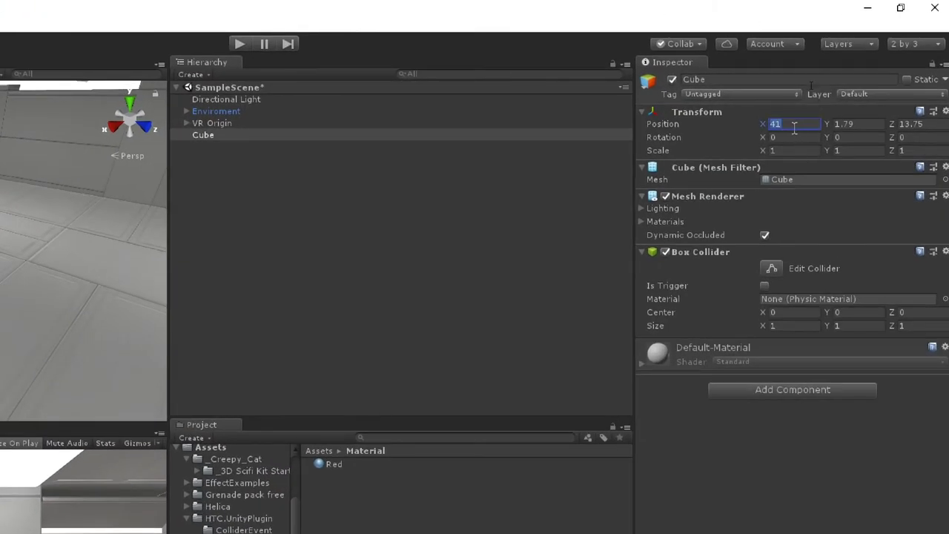
{"action": "key", "text": "Tab"}
{"action": "type", "text": "1.8"}
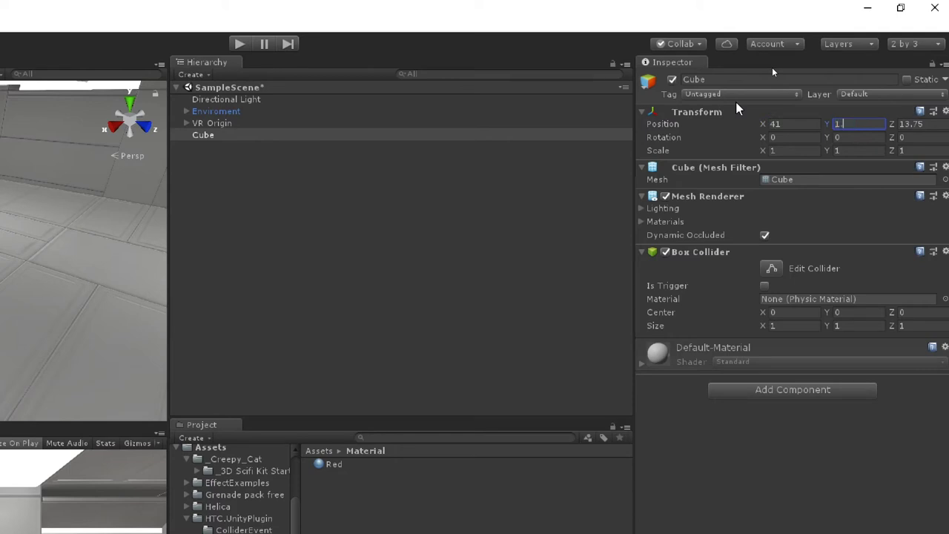
{"action": "key", "text": "Tab"}
{"action": "type", "text": "14"}
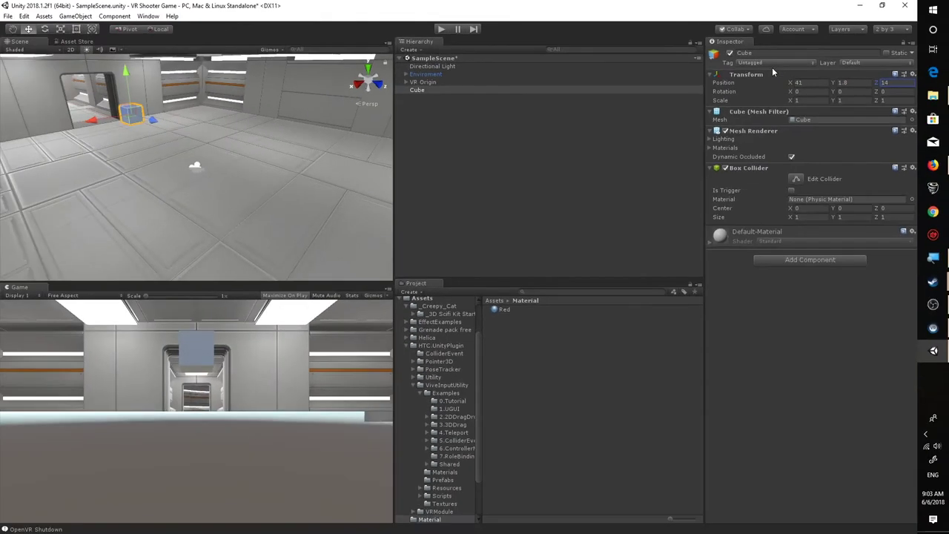
Set the cube's scale to 0.5 on the X, Y and Z axes
{"action": "scroll", "coordinate": [128, 207], "scroll_direction": "up", "scroll_amount": 3}
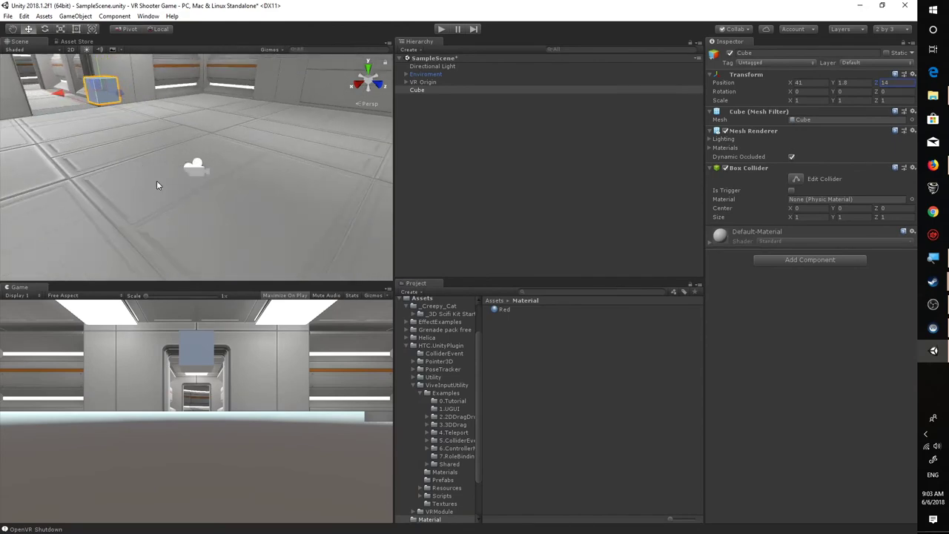
{"action": "right_click_drag", "start_coordinate": [165, 202], "coordinate": [199, 193]}
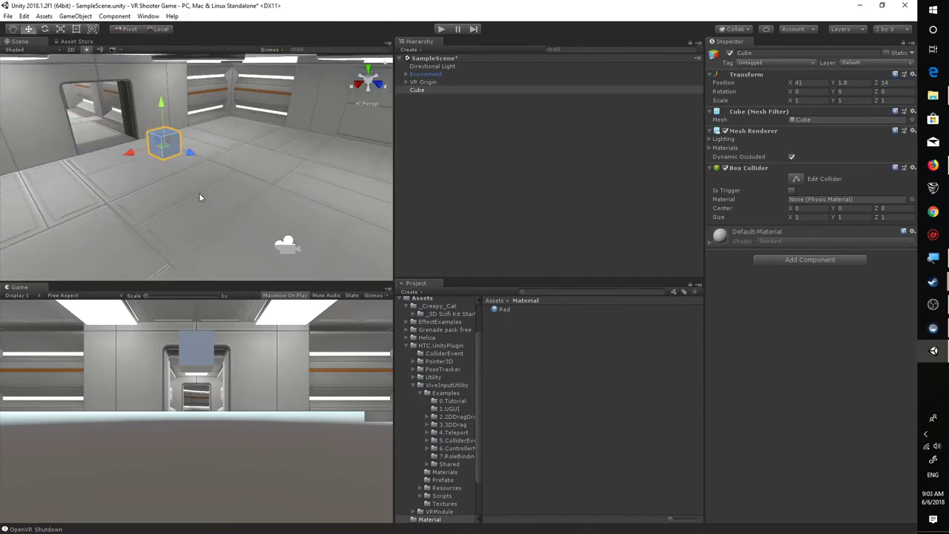
{"action": "scroll", "coordinate": [198, 195], "scroll_direction": "up", "scroll_amount": 1}
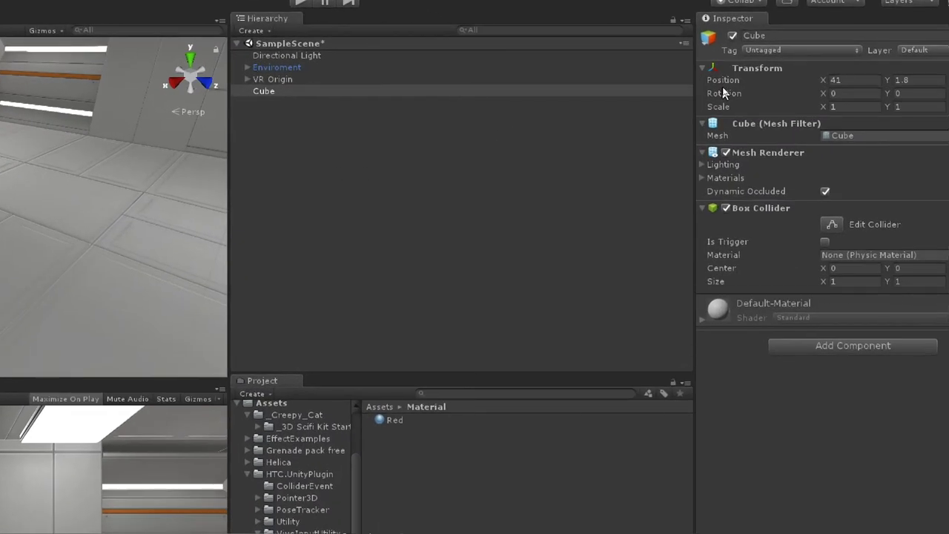
{"action": "left_click", "coordinate": [853, 107]}
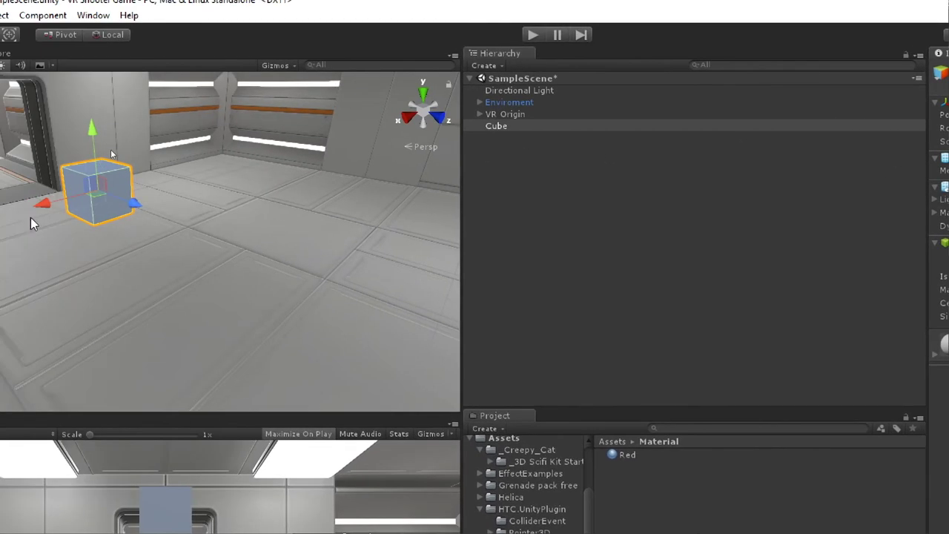
{"action": "scroll", "coordinate": [138, 207], "scroll_direction": "up", "scroll_amount": 2}
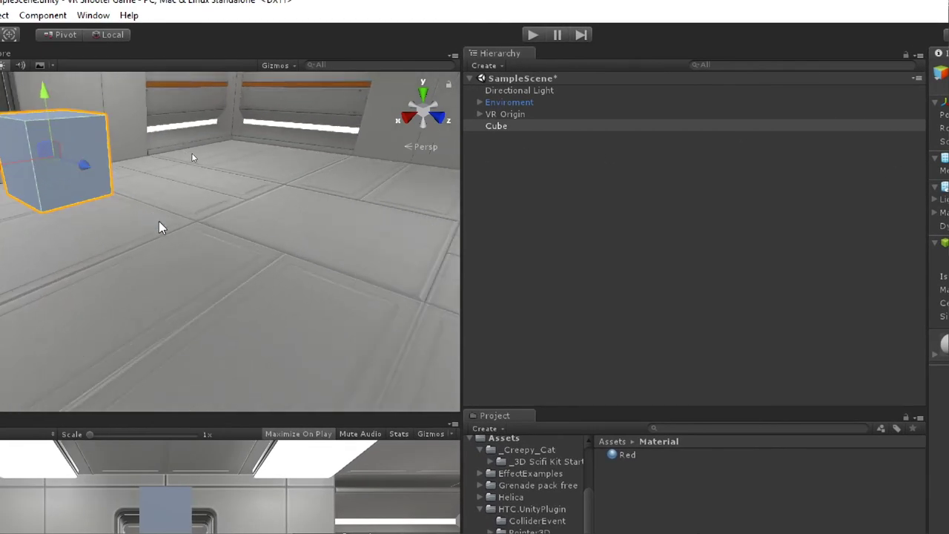
{"action": "middle_click_drag", "start_coordinate": [127, 248], "coordinate": [145, 298]}
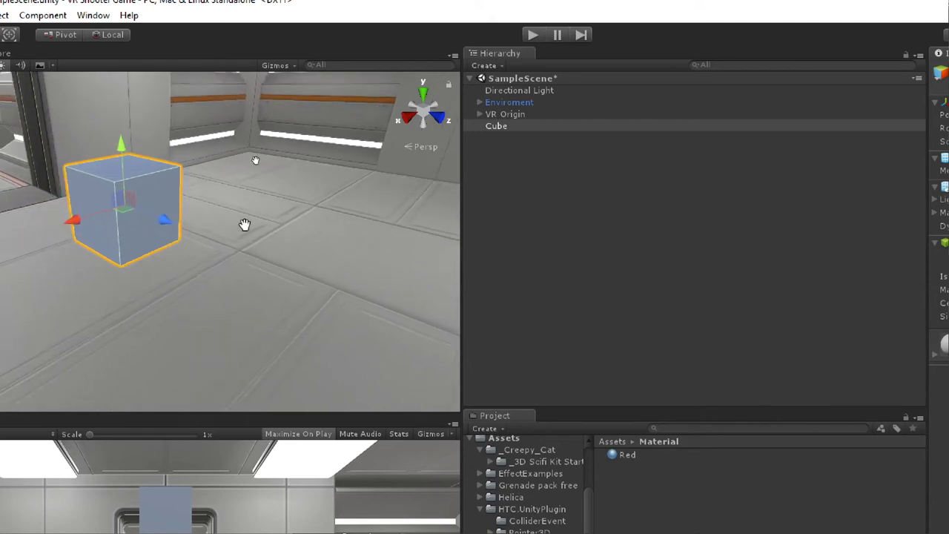
{"action": "scroll", "coordinate": [144, 300], "scroll_direction": "up", "scroll_amount": 2}
{"action": "scroll", "coordinate": [343, 236], "scroll_direction": "down", "scroll_amount": 1}
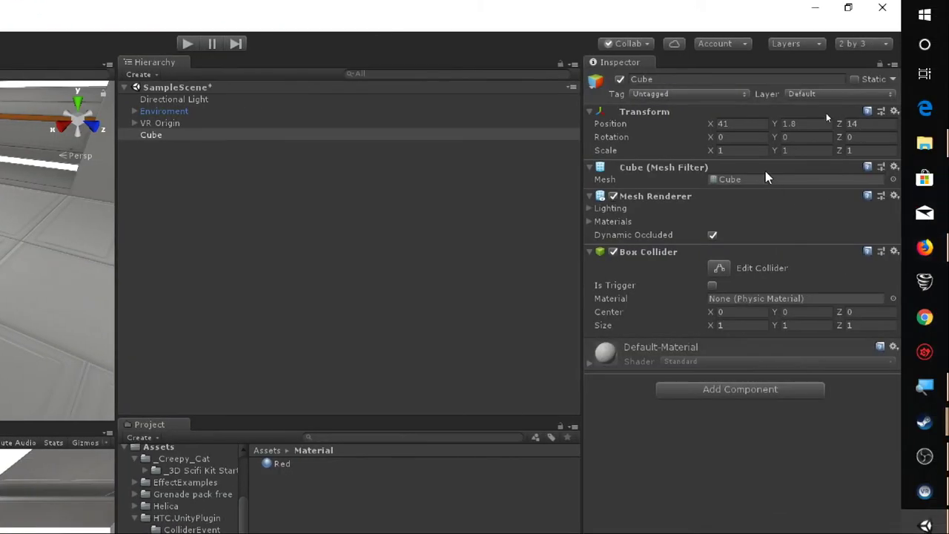
{"action": "left_click", "coordinate": [745, 149]}
{"action": "type", "text": "0.5"}
{"action": "key", "text": "Tab"}
{"action": "type", "text": "0.5"}
{"action": "key", "text": "Tab"}
{"action": "type", "text": "0.5"}
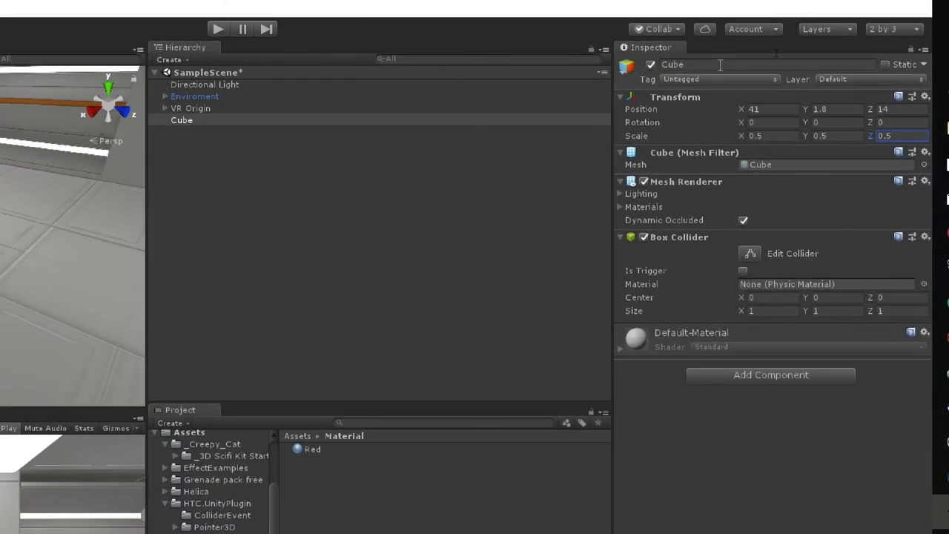
Rename the cube to "Target"
{"action": "left_click", "coordinate": [775, 52]}
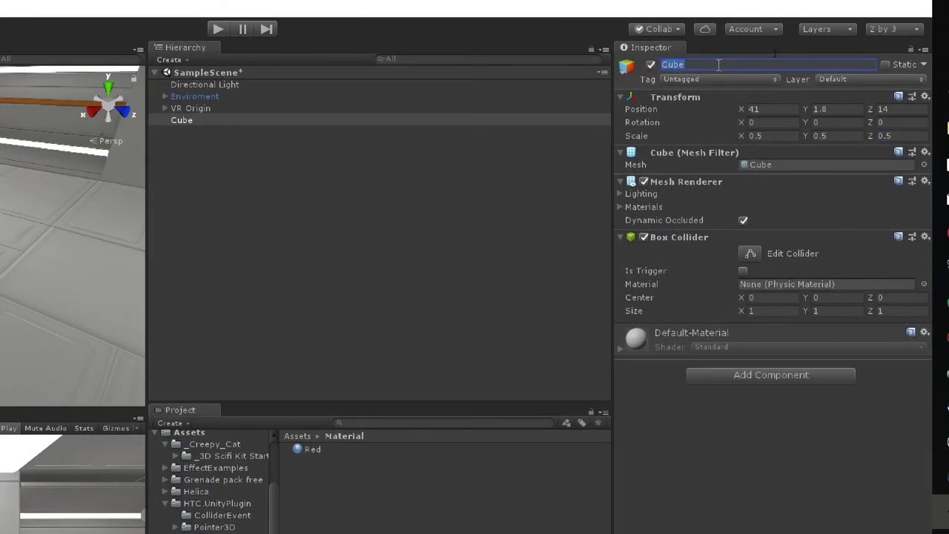
{"action": "type", "text": "Target"}
{"action": "key", "text": "Return"}
Rename the cube object to "Hit Box" and apply the Red material to it
{"action": "left_click", "coordinate": [718, 65]}
{"action": "type", "text": "Hit Box"}
{"action": "key", "text": "BackSpace"}
{"action": "key", "text": "BackSpace"}
{"action": "key", "text": "BackSpace"}
{"action": "type", "text": "Box"}
{"action": "key", "text": "Return"}
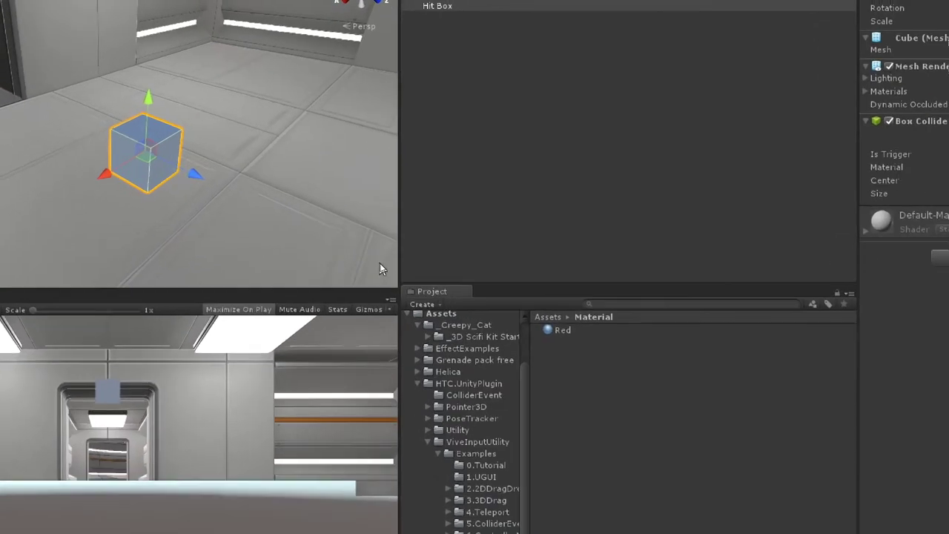
{"action": "left_click_drag", "start_coordinate": [555, 331], "coordinate": [145, 160]}
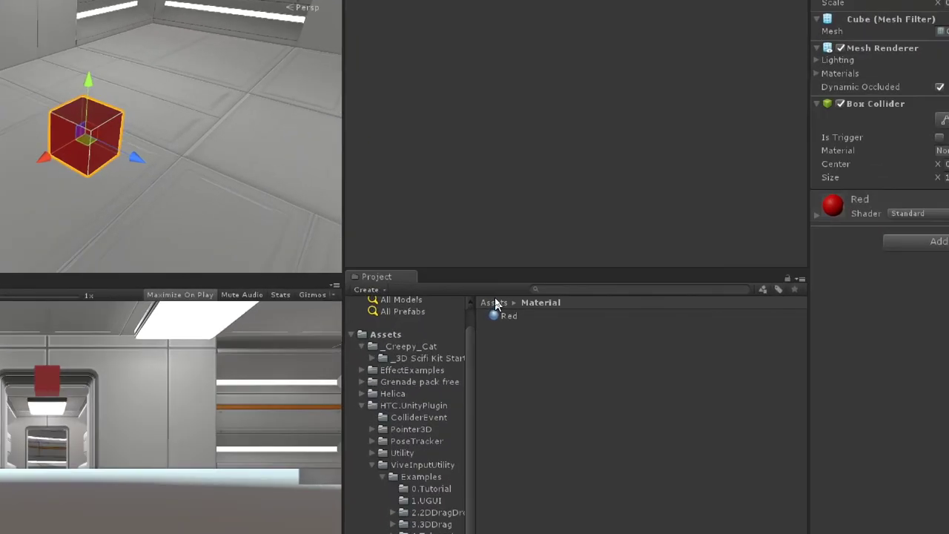
Create a C# script named "IDamageable" in the Assets Scripts folder
{"action": "left_click", "coordinate": [495, 300]}
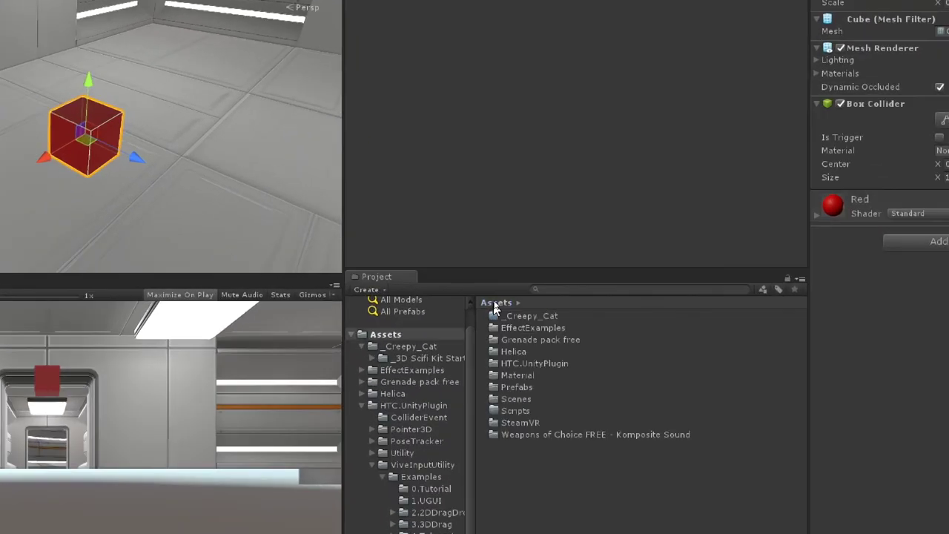
{"action": "double_click", "coordinate": [524, 410]}
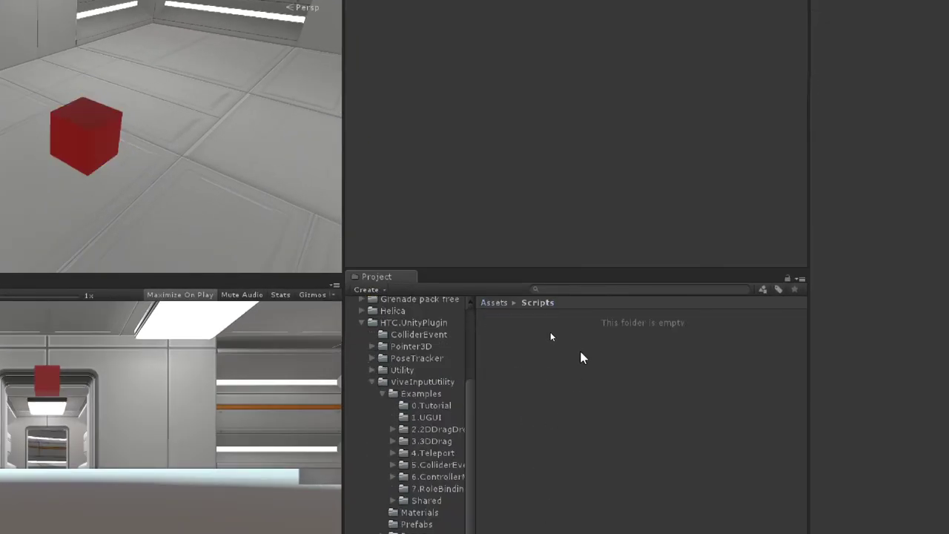
{"action": "right_click", "coordinate": [569, 369]}
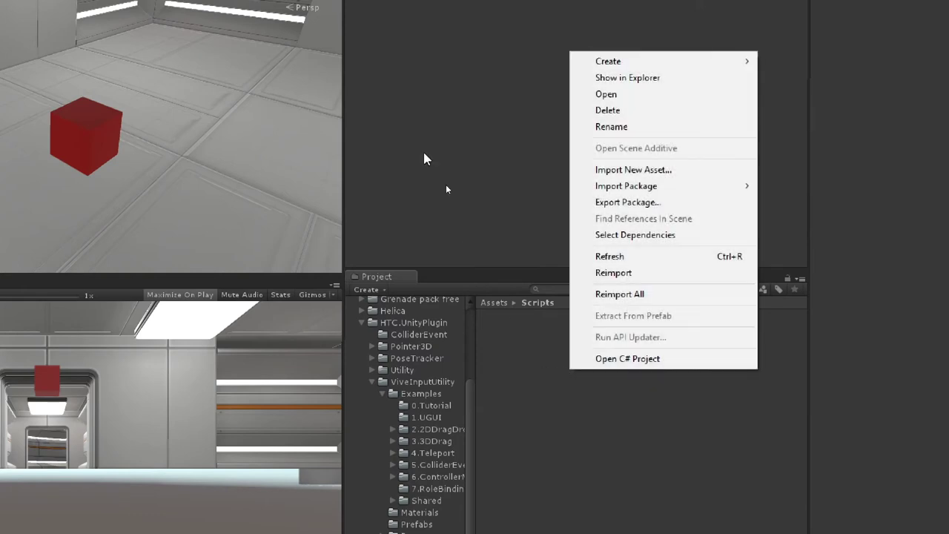
{"action": "mouse_move", "coordinate": [633, 61]}
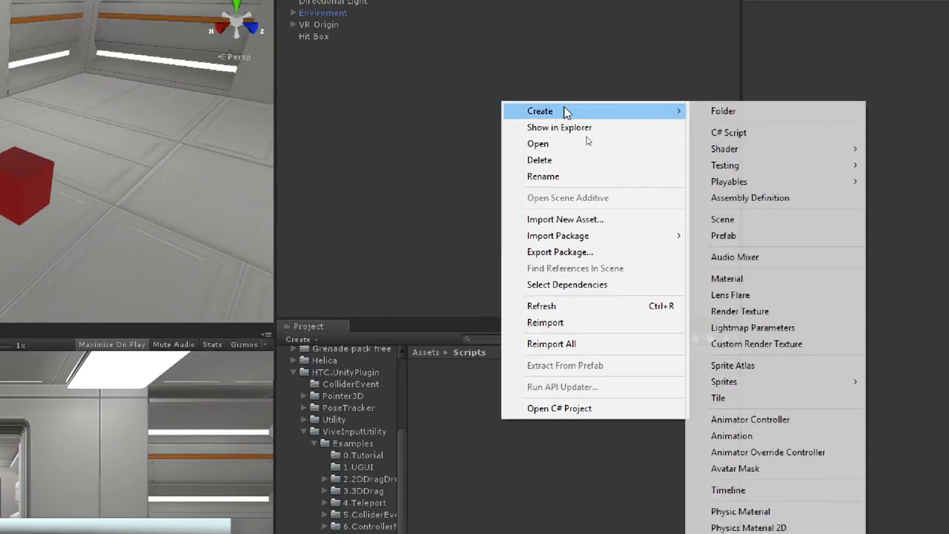
{"action": "left_click", "coordinate": [780, 132]}
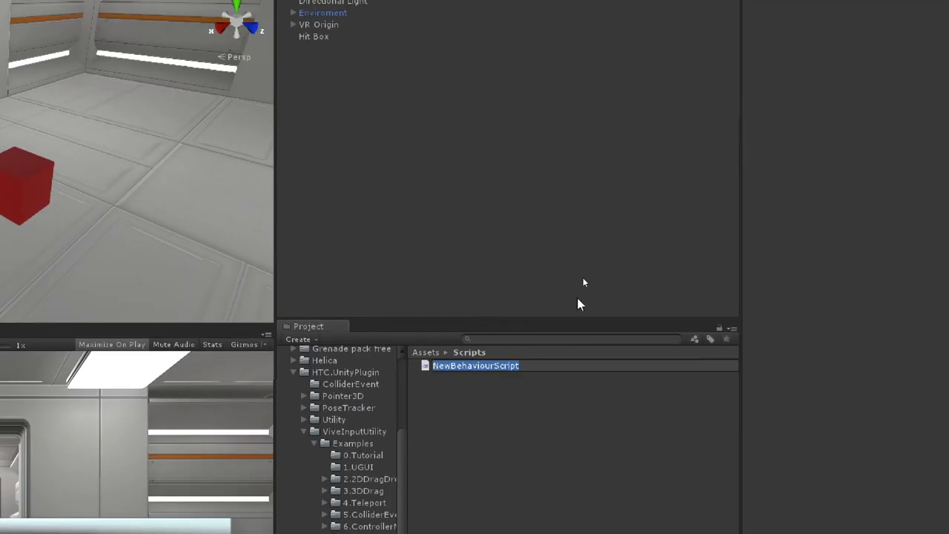
{"action": "type", "text": "ID"}
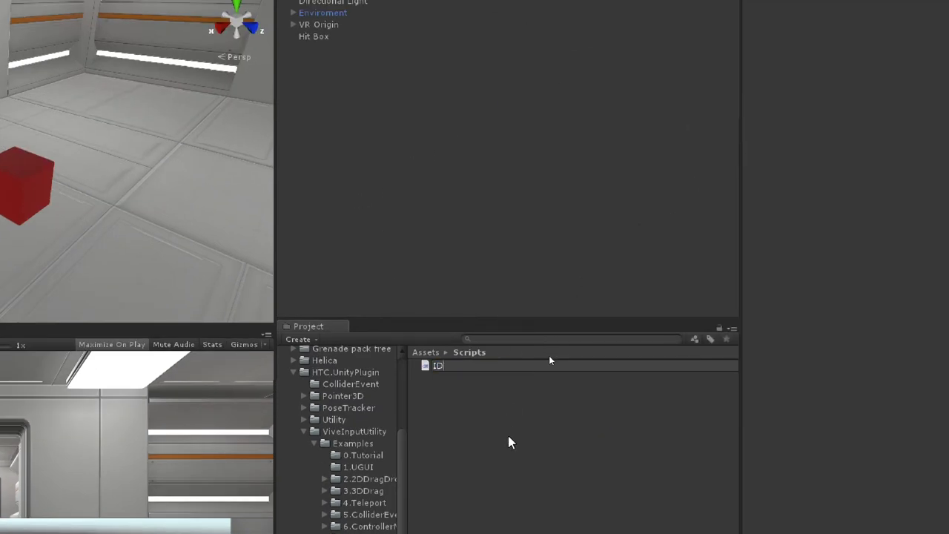
{"action": "type", "text": "amageable"}
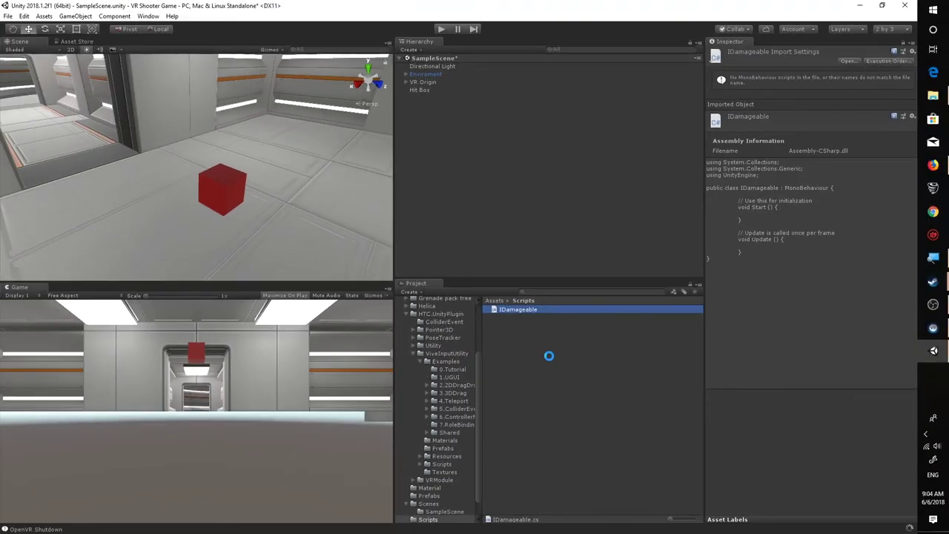
Open the IDamageable script in Visual Studio and set the code editor zoom to 200 %
{"action": "double_click", "coordinate": [544, 309]}
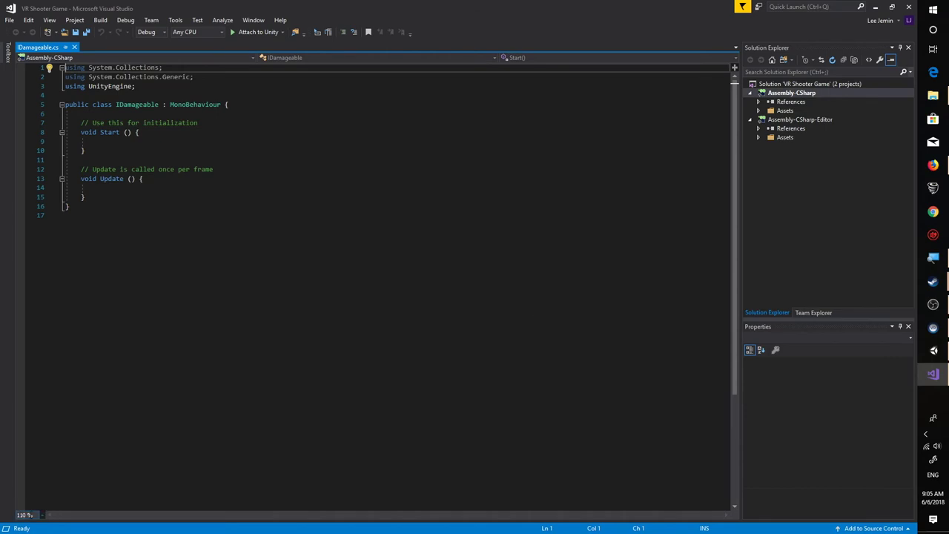
{"action": "type", "text": "200"}
{"action": "key", "text": "Return"}
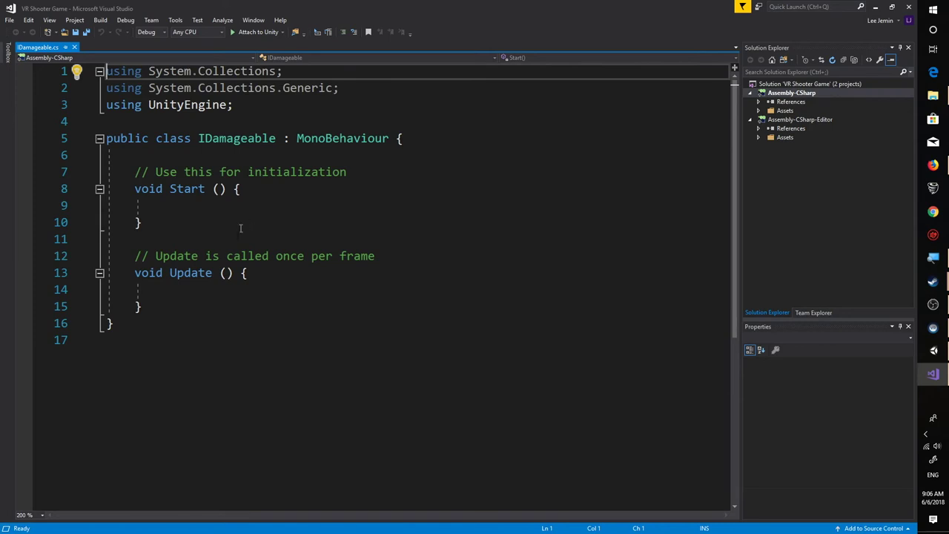
Change the IDamageable declaration from a class to a public interface and remove its MonoBehaviour inheritance
{"action": "double_click", "coordinate": [161, 138]}
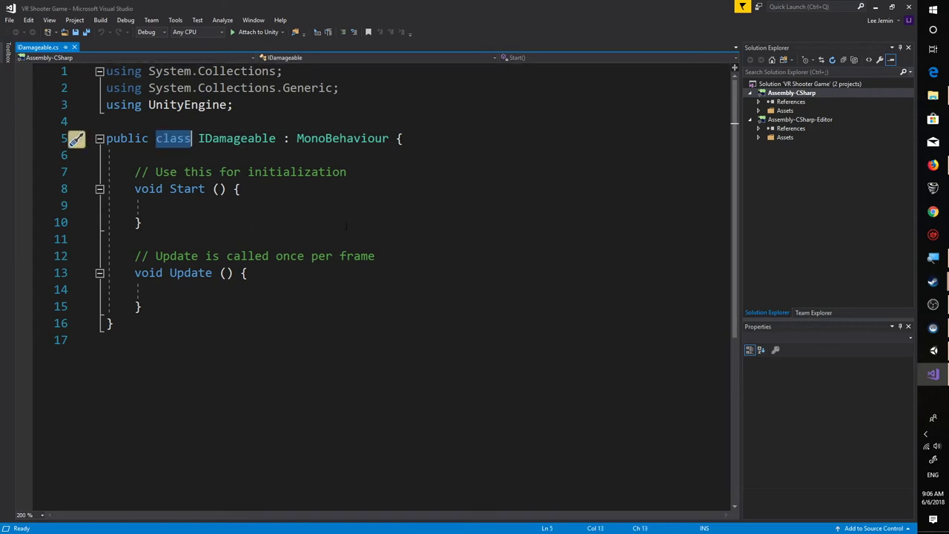
{"action": "type", "text": "inter"}
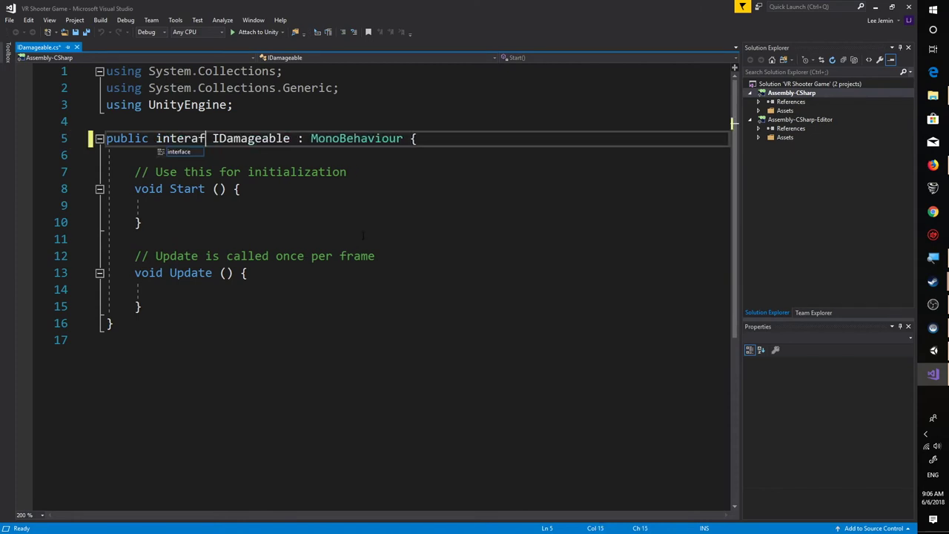
{"action": "key", "text": "Tab"}
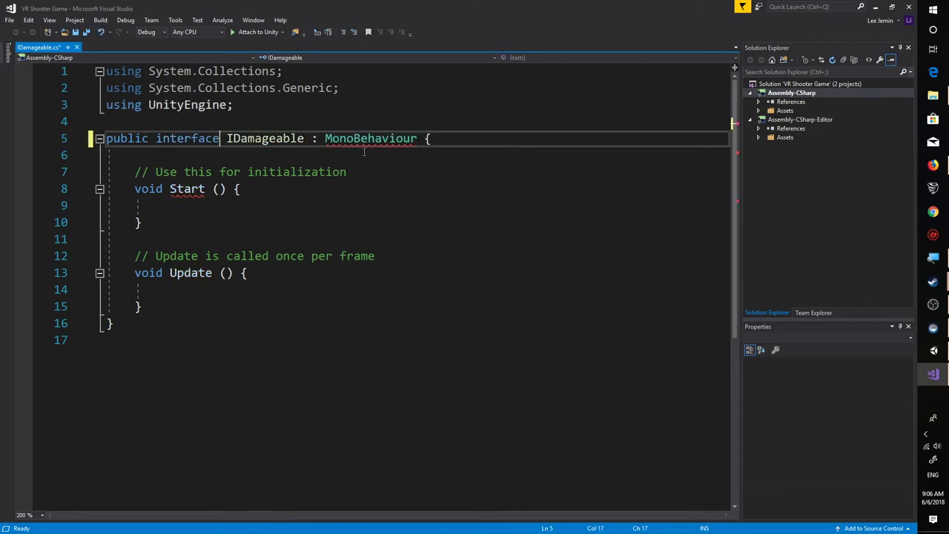
{"action": "double_click", "coordinate": [367, 139]}
{"action": "key", "text": "BackSpace"}
{"action": "key", "text": "BackSpace"}
{"action": "key", "text": "BackSpace"}
{"action": "key", "text": "BackSpace"}
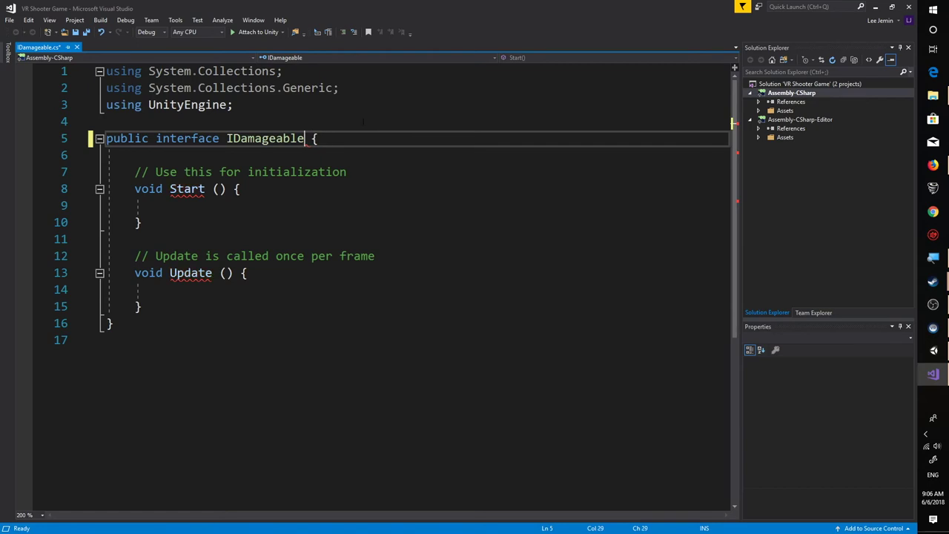
Replace the Start and Update methods in the interface with "void OnDamage(damageAmount);" and save the script
{"action": "left_click_drag", "start_coordinate": [148, 307], "coordinate": [106, 155]}
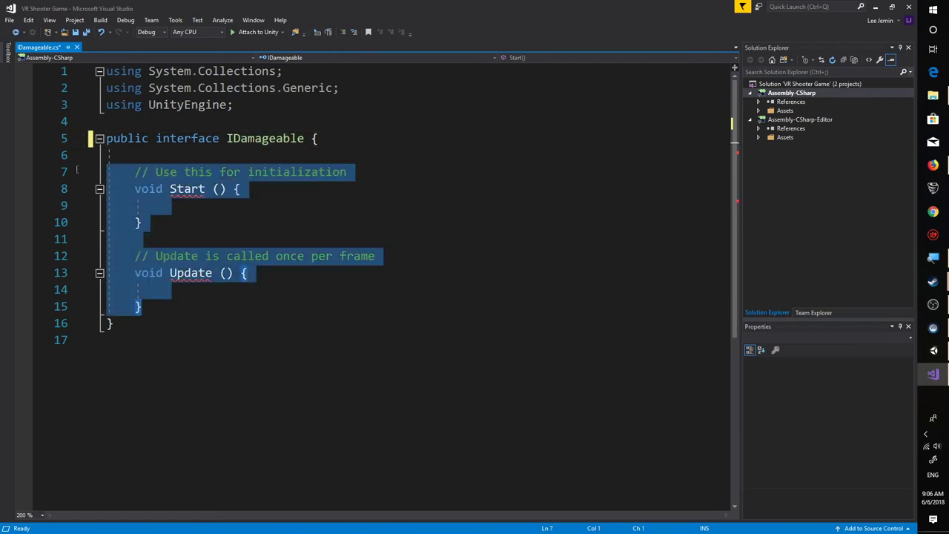
{"action": "key", "text": "BackSpace"}
{"action": "key", "text": "Return"}
{"action": "key", "text": "Tab"}
{"action": "type", "text": "v"}
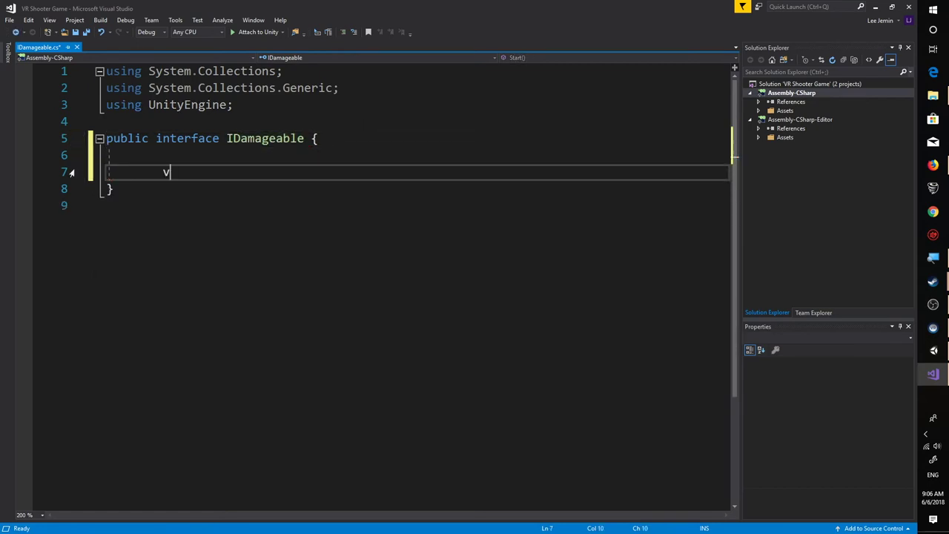
{"action": "type", "text": "oid OnDama"}
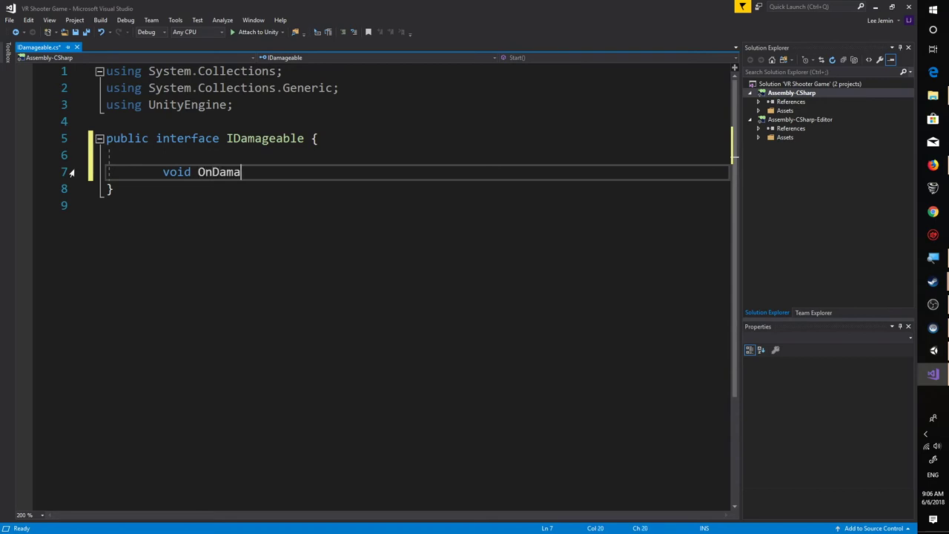
{"action": "type", "text": "ge(damo"}
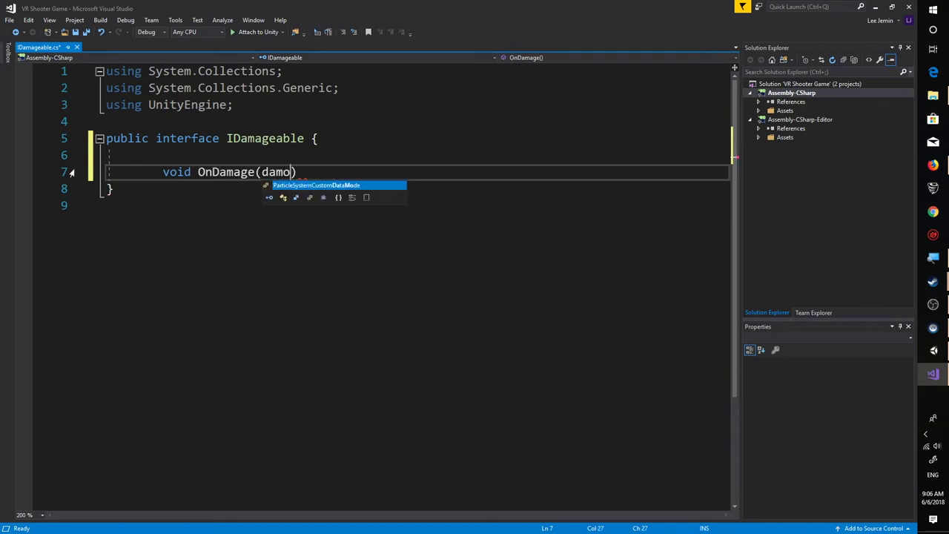
{"action": "key", "text": "BackSpace"}
{"action": "type", "text": "age(d"}
{"action": "type", "text": "agea"}
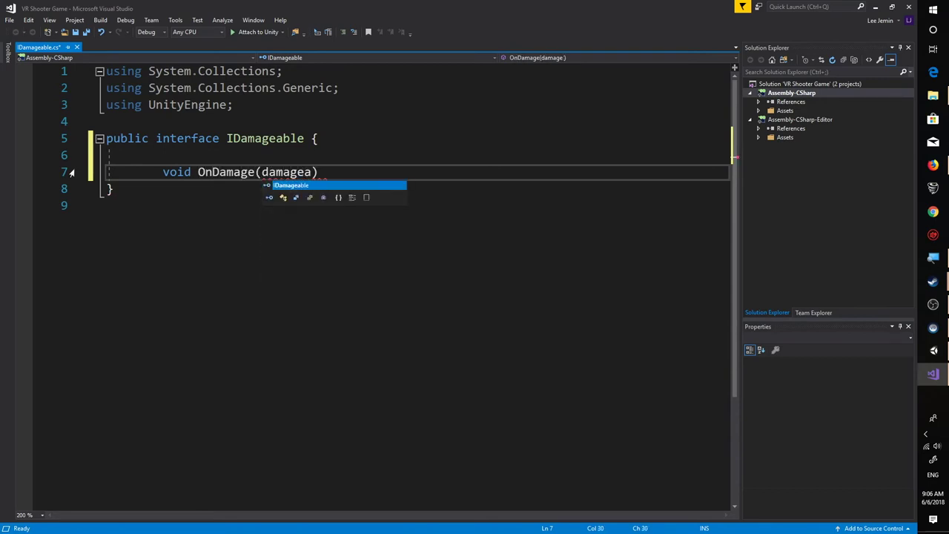
{"action": "key", "text": "BackSpace"}
{"action": "type", "text": "Amount0"}
{"action": "key", "text": "BackSpace"}
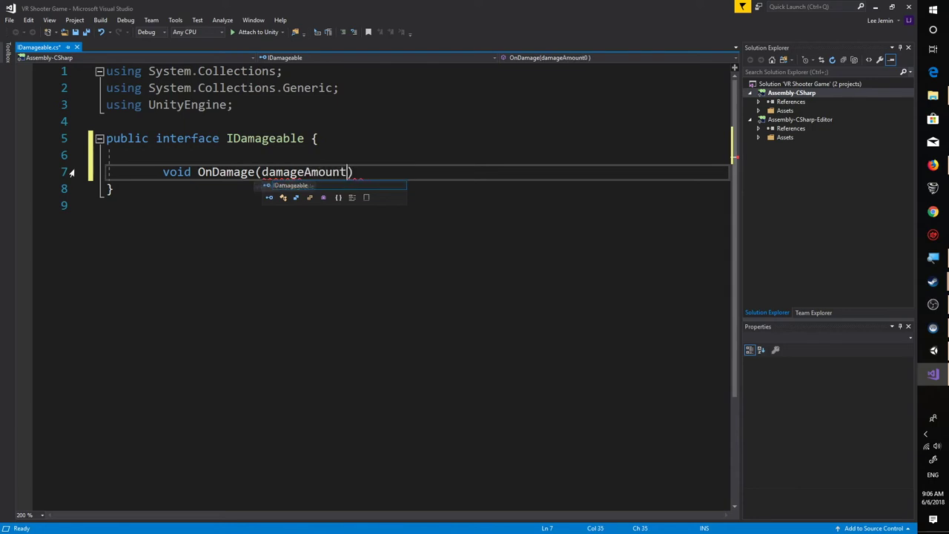
{"action": "type", "text": ");"}
{"action": "key", "text": "ctrl+s"}
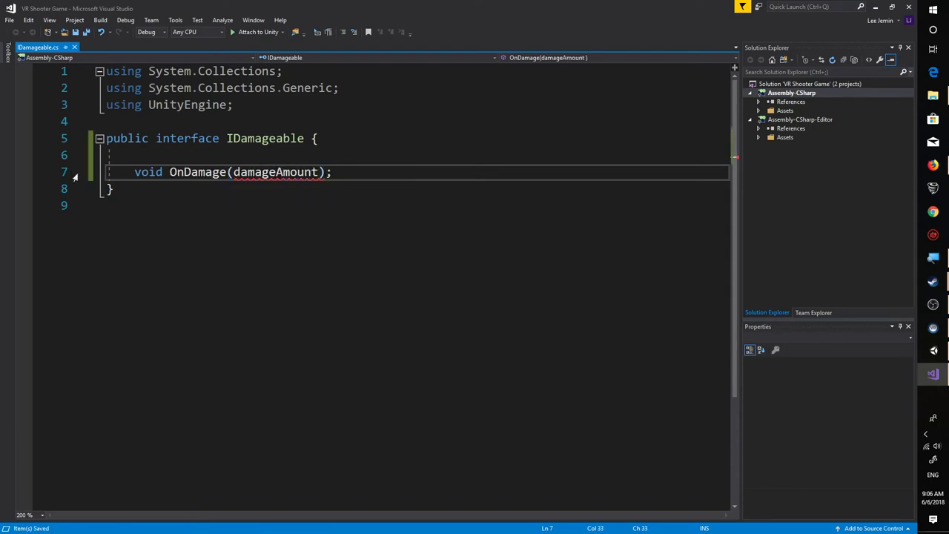
Add the float type to OnDamage's damageAmount parameter and save the script
{"action": "left_click", "coordinate": [235, 172]}
{"action": "type", "text": "float"}
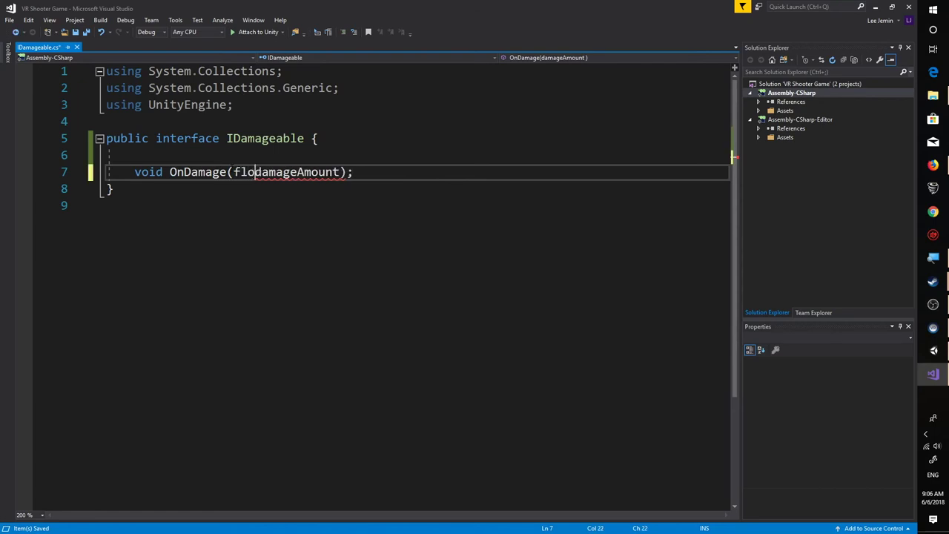
{"action": "left_click", "coordinate": [180, 201]}
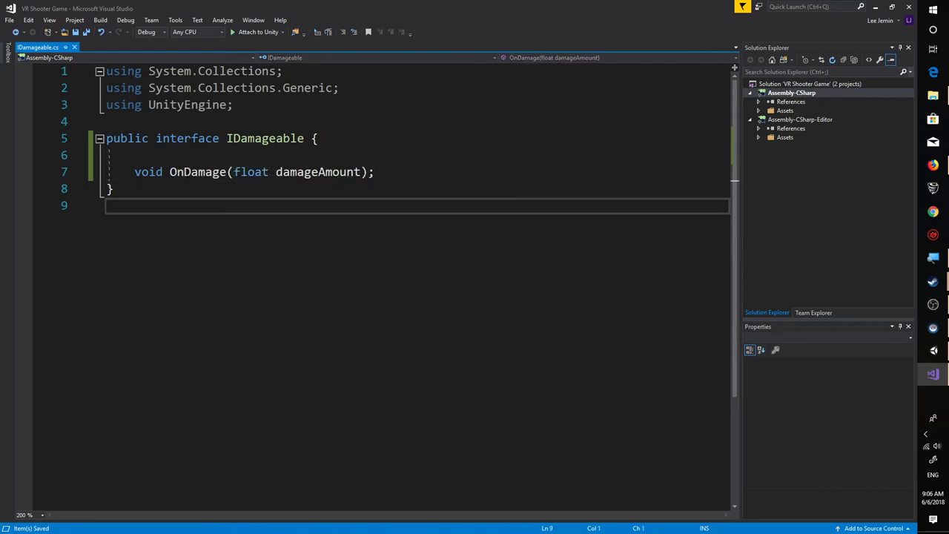
Examine the OnDamage method declaration and its float parameter in the IDamageable interface
{"action": "left_click", "coordinate": [184, 172]}
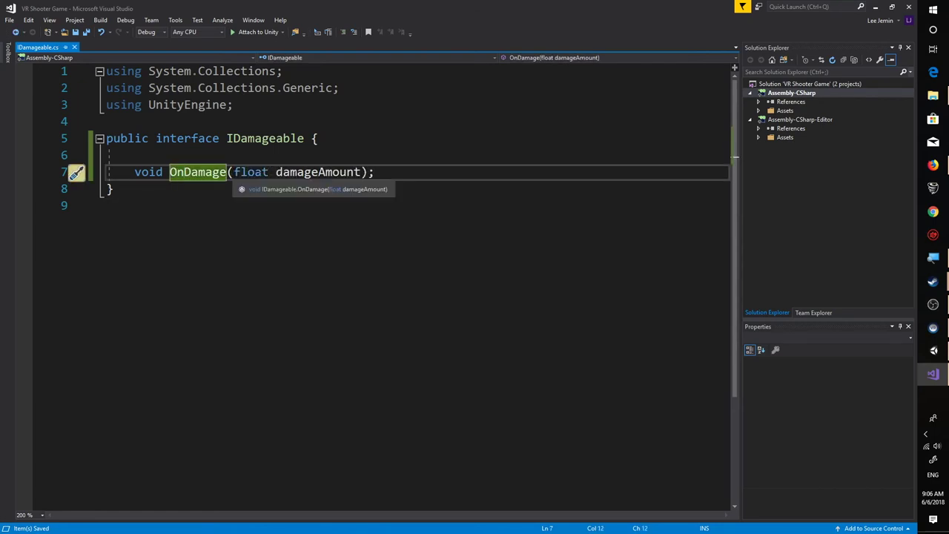
{"action": "left_click", "coordinate": [175, 209]}
{"action": "double_click", "coordinate": [187, 172]}
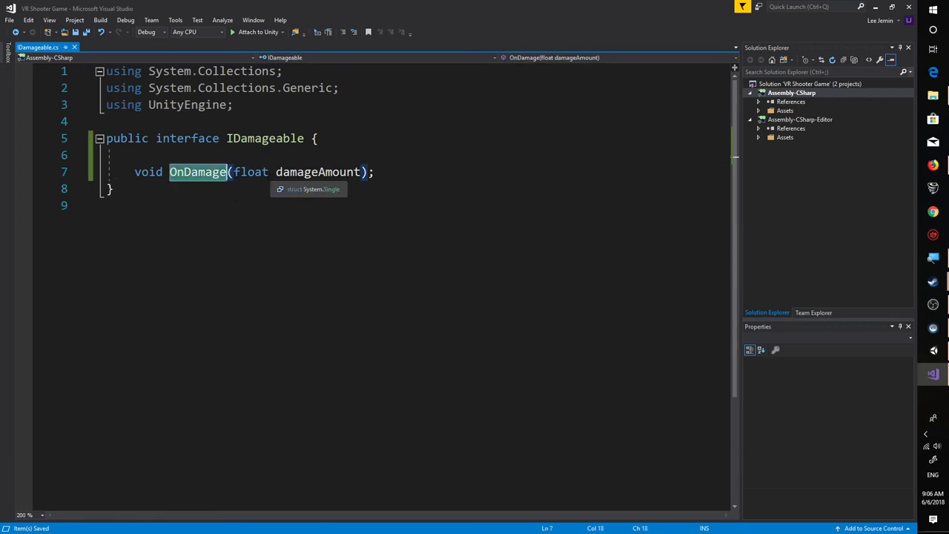
{"action": "left_click_drag", "start_coordinate": [269, 172], "coordinate": [355, 183]}
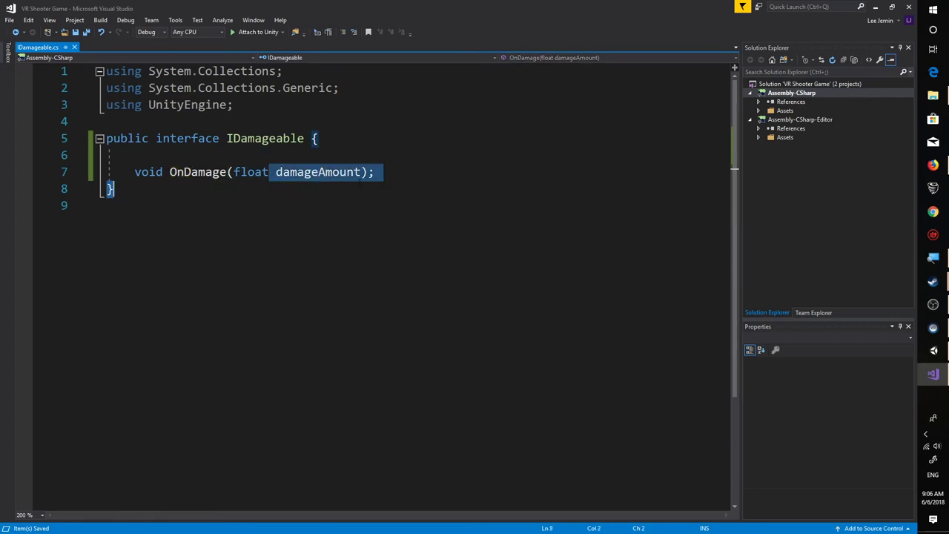
{"action": "left_click", "coordinate": [246, 195]}
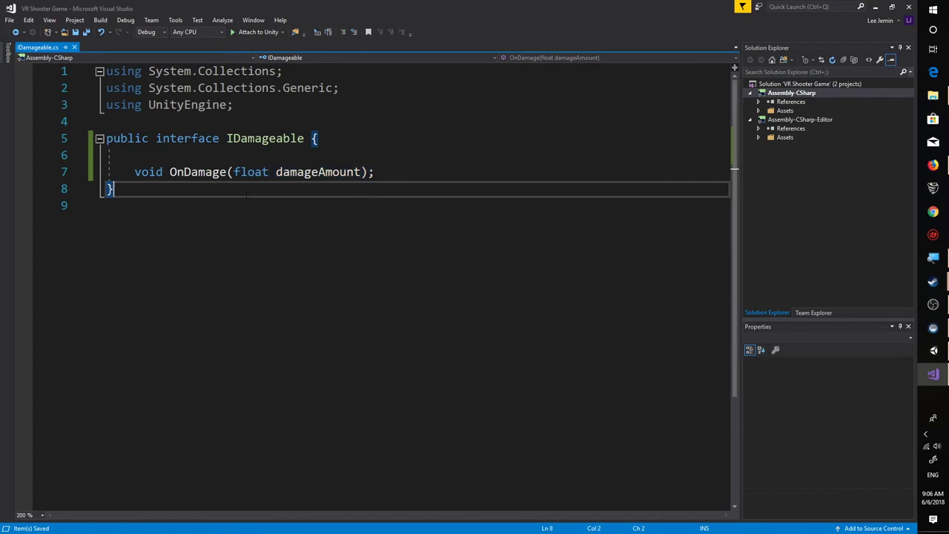
{"action": "double_click", "coordinate": [194, 172]}
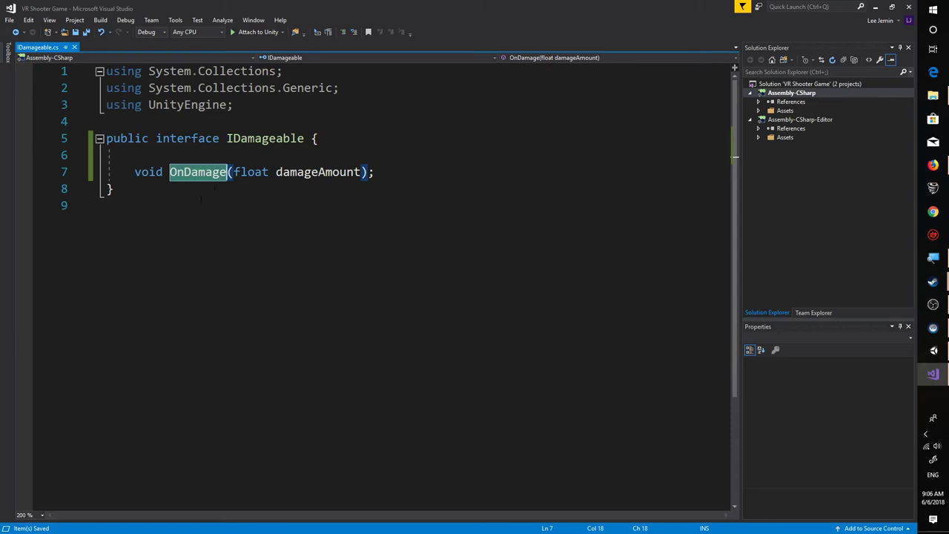
{"action": "left_click", "coordinate": [161, 183]}
{"action": "left_click_drag", "start_coordinate": [135, 172], "coordinate": [376, 172]}
{"action": "left_click", "coordinate": [386, 172]}
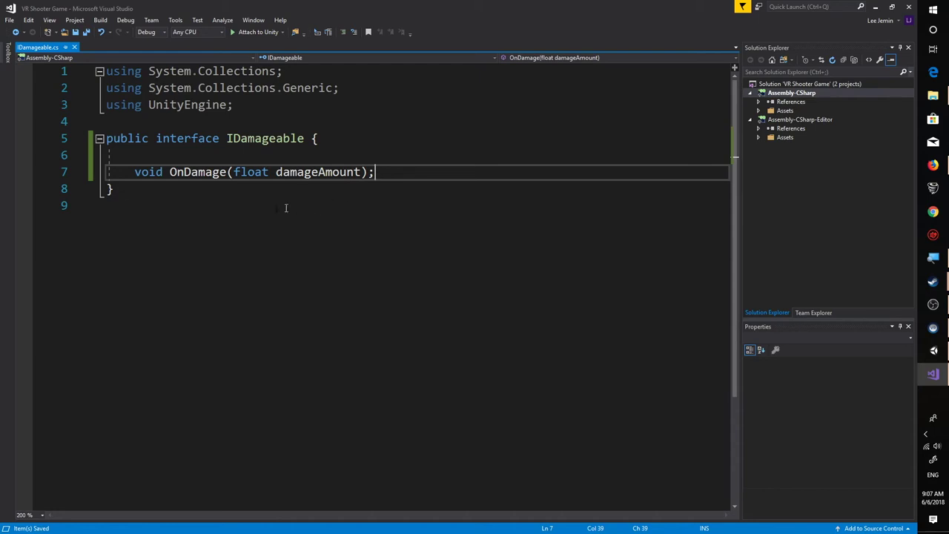
{"action": "double_click", "coordinate": [211, 174]}
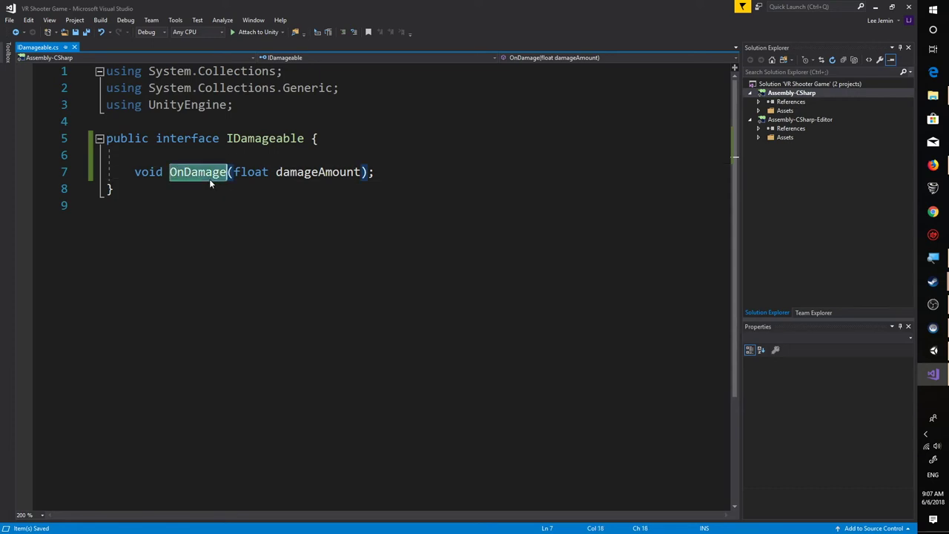
{"action": "left_click", "coordinate": [469, 210]}
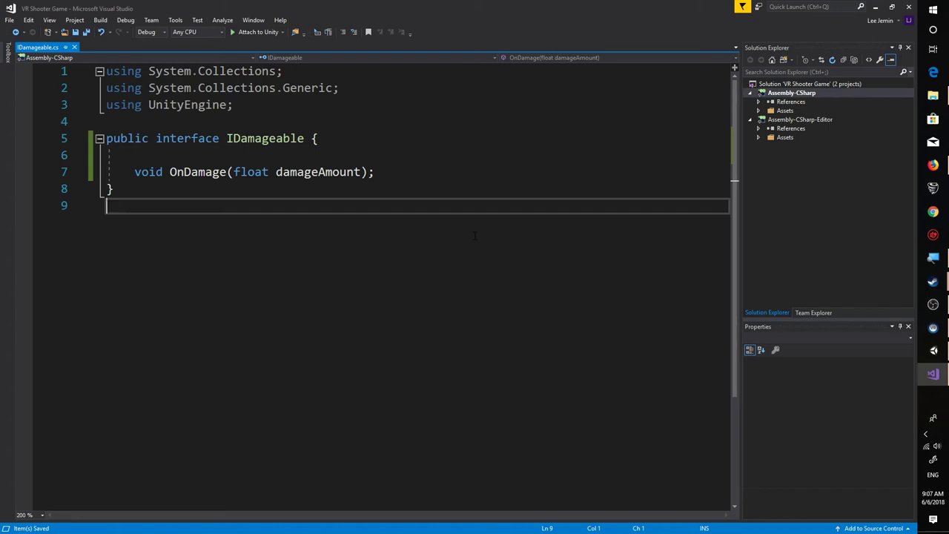
{"action": "left_click_drag", "start_coordinate": [235, 207], "coordinate": [111, 71]}
{"action": "left_click", "coordinate": [177, 206]}
{"action": "key", "text": "ctrl+a"}
{"action": "left_click", "coordinate": [156, 185]}
{"action": "left_click", "coordinate": [226, 172]}
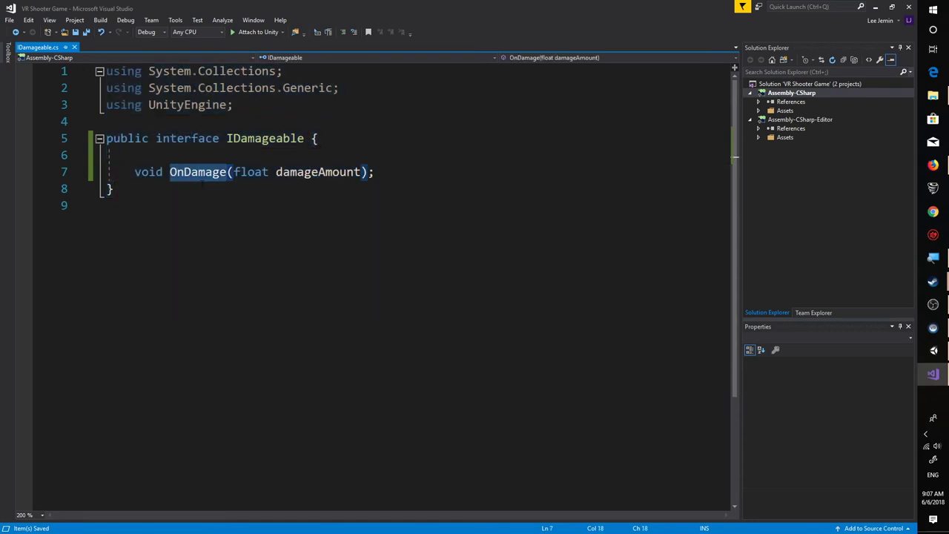
{"action": "left_click", "coordinate": [202, 200]}
{"action": "left_click_drag", "start_coordinate": [127, 171], "coordinate": [425, 173]}
{"action": "left_click", "coordinate": [419, 171]}
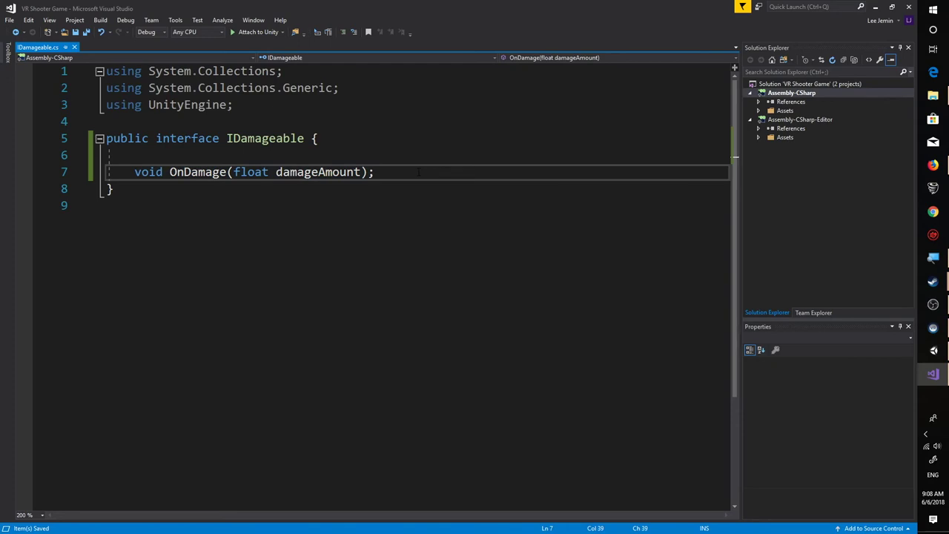
Switch to Unity and create a C# script named HitBox in the Assets Scripts folder
{"action": "left_click", "coordinate": [875, 7]}
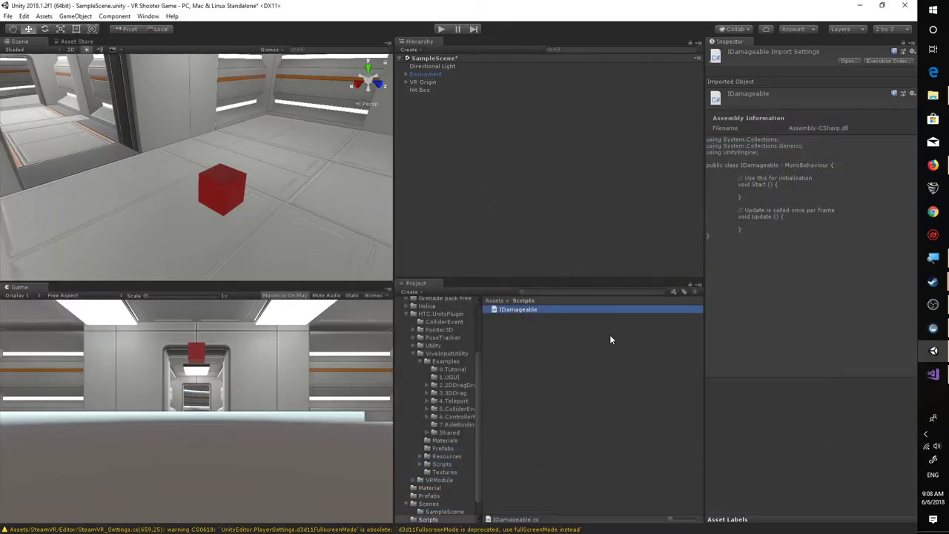
{"action": "left_click", "coordinate": [610, 340]}
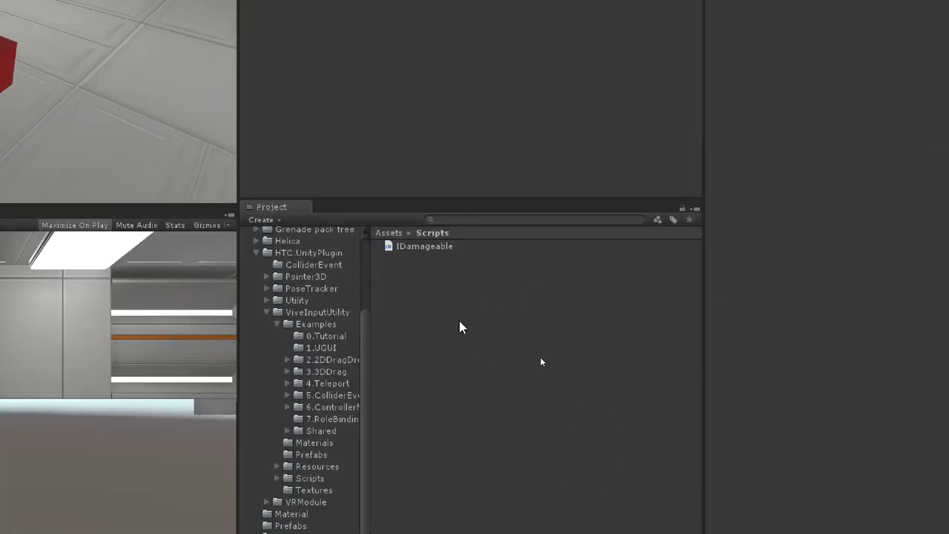
{"action": "right_click", "coordinate": [441, 309]}
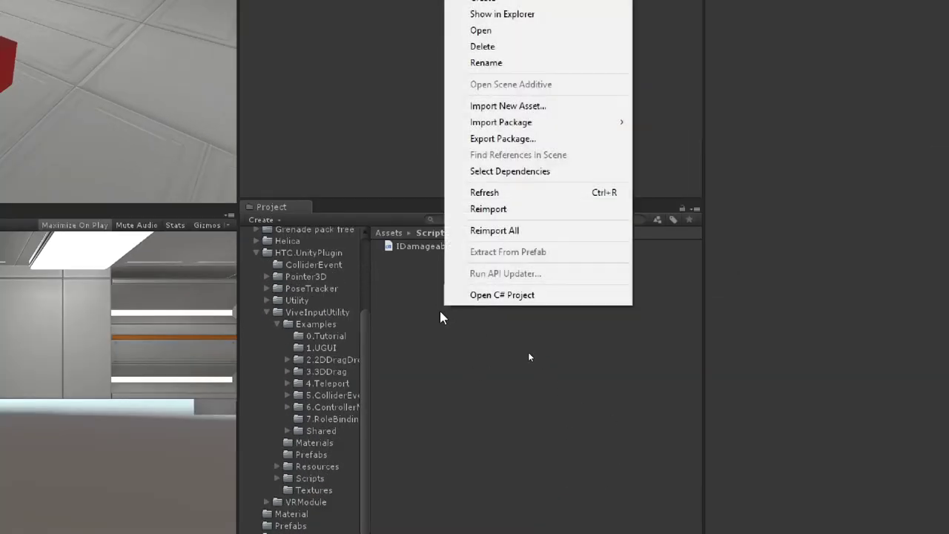
{"action": "mouse_move", "coordinate": [421, 70]}
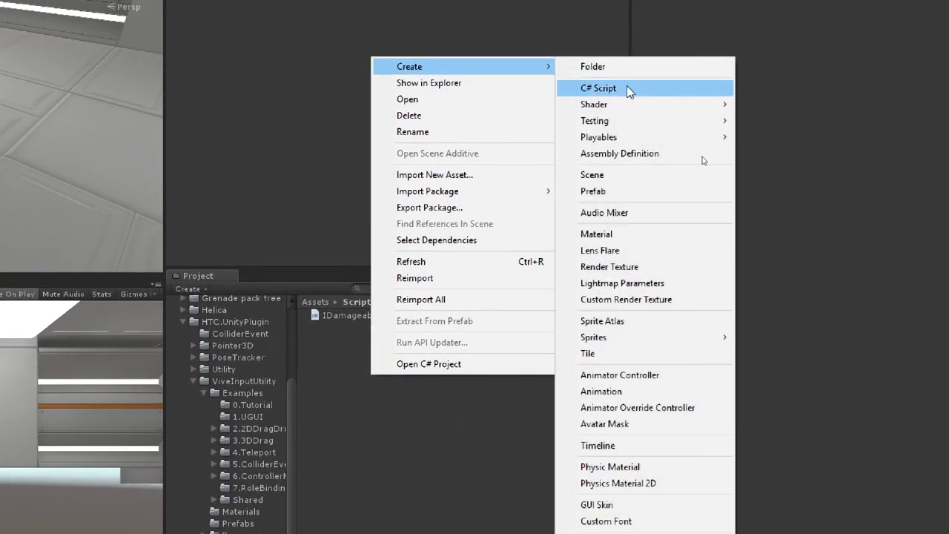
{"action": "key", "text": "Escape"}
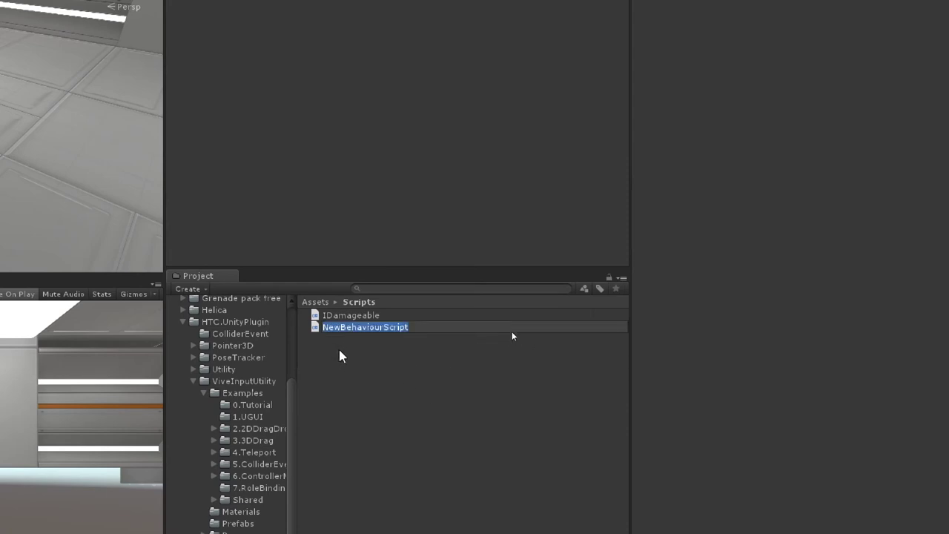
{"action": "type", "text": "hi"}
{"action": "key", "text": "BackSpace"}
{"action": "type", "text": "HitBox"}
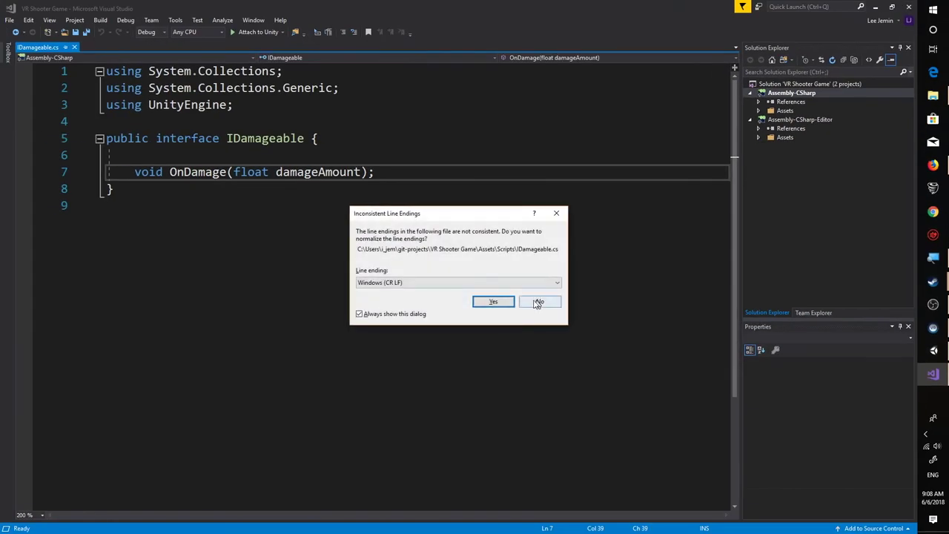
Normalize the IDamageable script's line endings to Windows (CR LF) and open the HitBox script from the Unity project for editing
{"action": "left_click", "coordinate": [498, 301]}
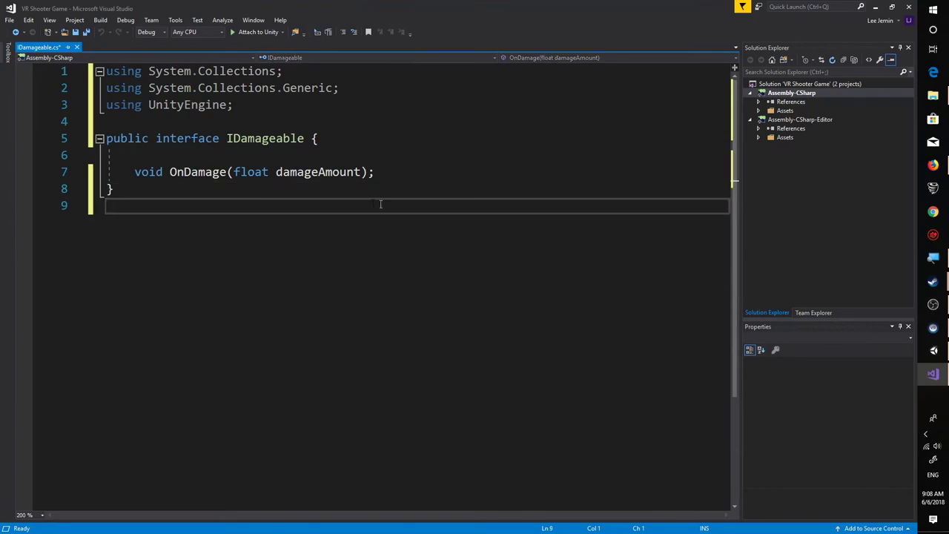
{"action": "left_click", "coordinate": [875, 6]}
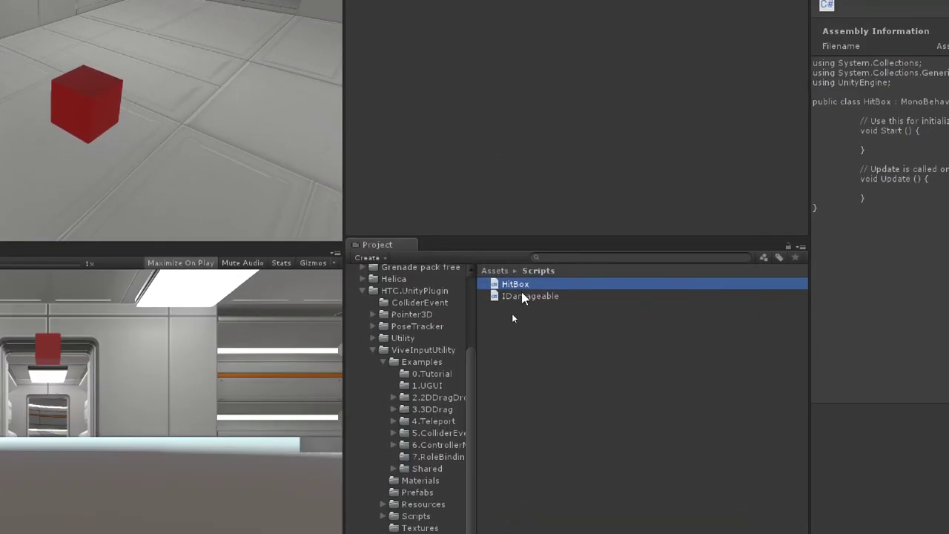
{"action": "double_click", "coordinate": [518, 284]}
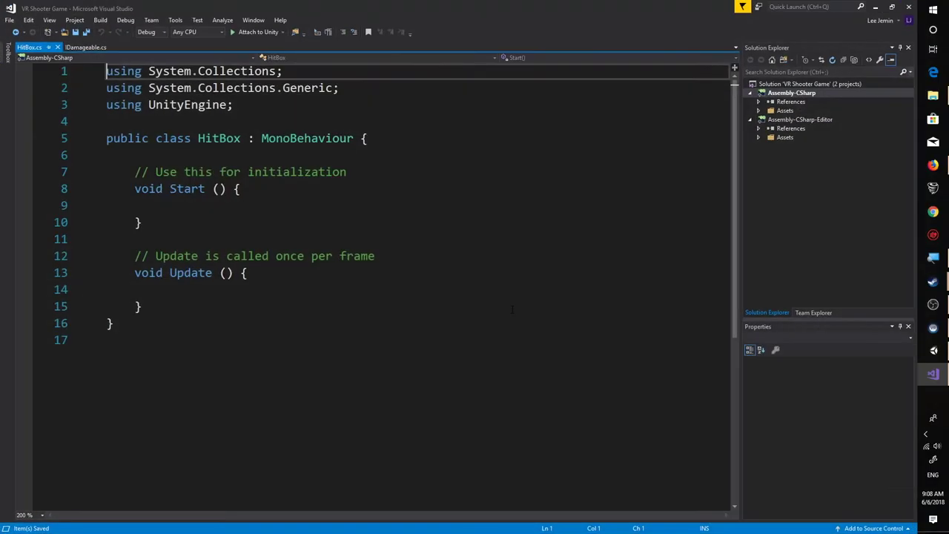
{"action": "left_click", "coordinate": [511, 322]}
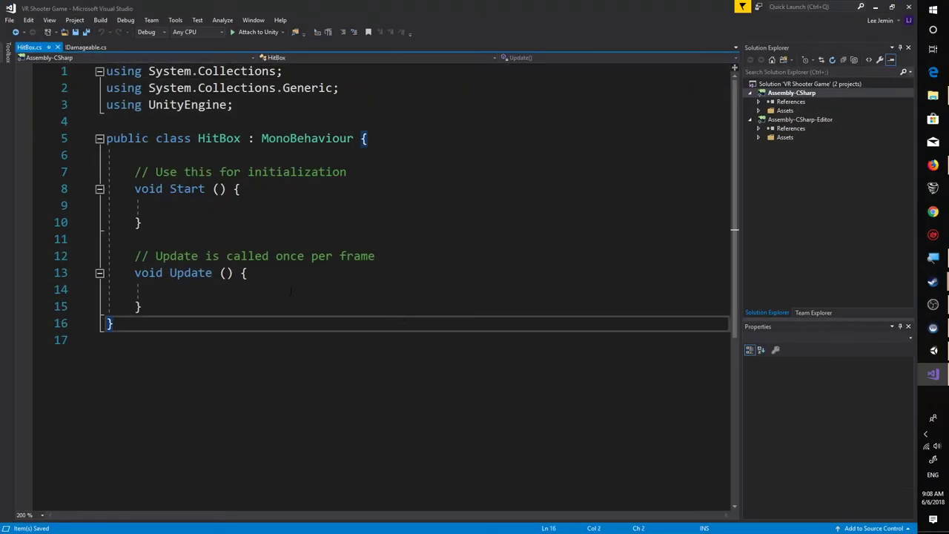
Remove the empty line after the closing brace in the IDamageable script and save it
{"action": "left_click", "coordinate": [85, 47]}
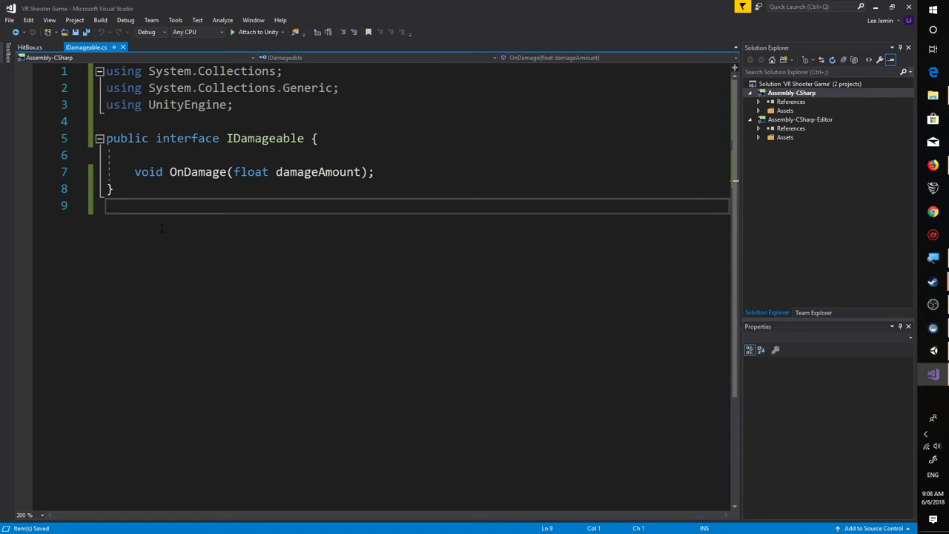
{"action": "key", "text": "Return"}
{"action": "key", "text": "Up"}
{"action": "key", "text": "Up"}
{"action": "key", "text": "Return"}
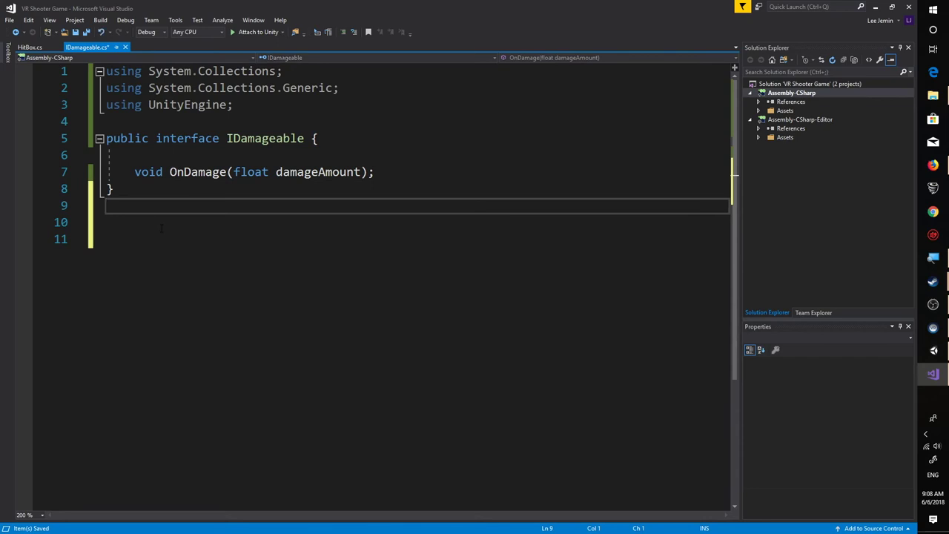
{"action": "key", "text": "Down"}
{"action": "key", "text": "Down"}
{"action": "key", "text": "BackSpace"}
{"action": "key", "text": "BackSpace"}
{"action": "key", "text": "BackSpace"}
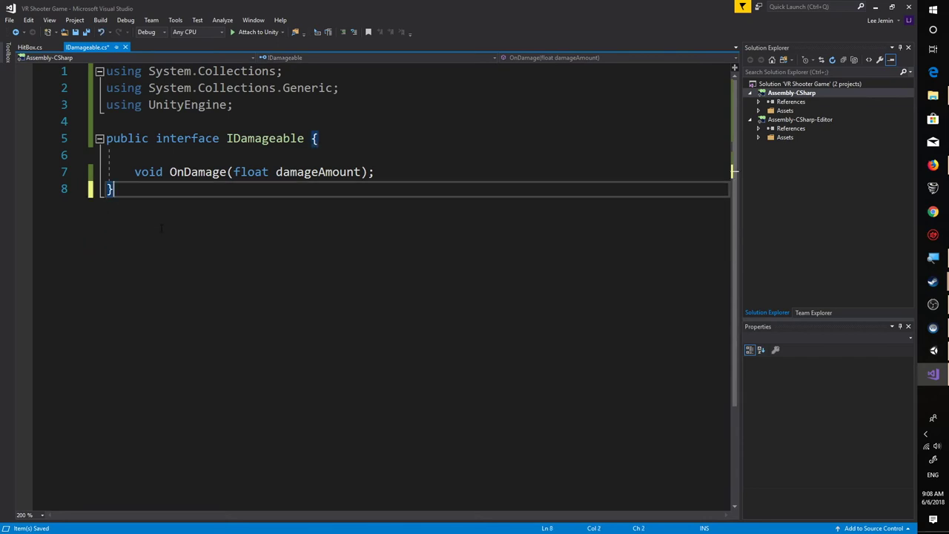
{"action": "key", "text": "ctrl+s"}
{"action": "left_click_drag", "start_coordinate": [194, 208], "coordinate": [106, 71]}
{"action": "key", "text": "Right"}
{"action": "left_click", "coordinate": [404, 172]}
{"action": "key", "text": "Return"}
{"action": "key", "text": "Return"}
{"action": "key", "text": "Return"}
{"action": "key", "text": "Return"}
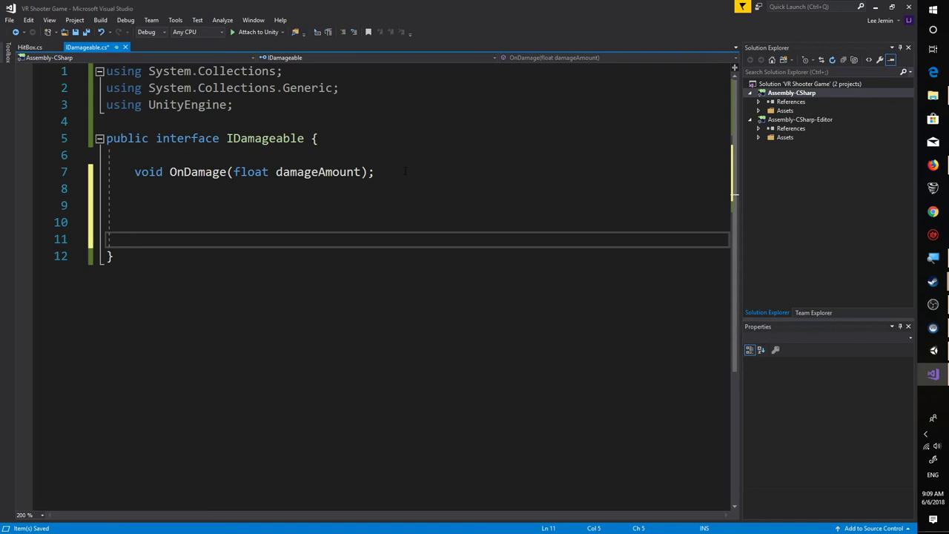
{"action": "key", "text": "Home"}
{"action": "key", "text": "BackSpace"}
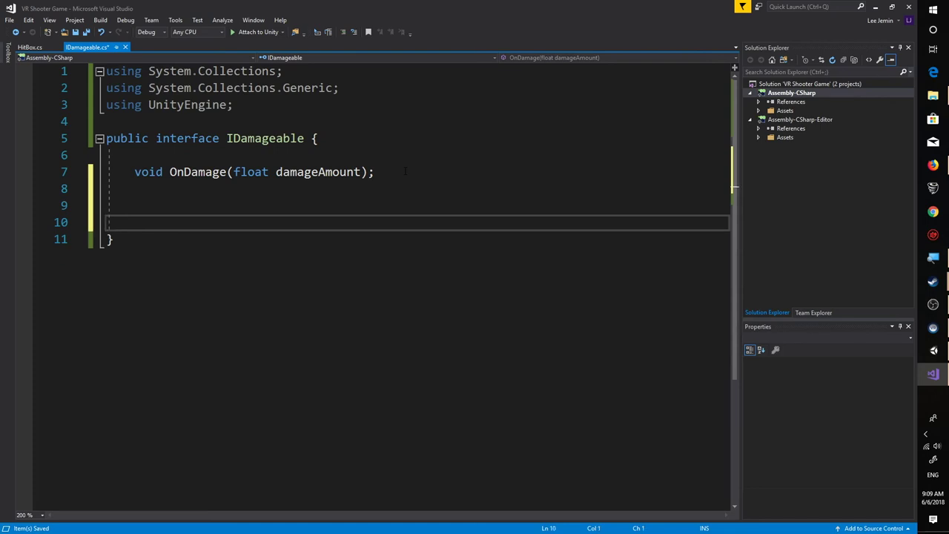
{"action": "key", "text": "BackSpace"}
{"action": "key", "text": "BackSpace"}
{"action": "key", "text": "BackSpace"}
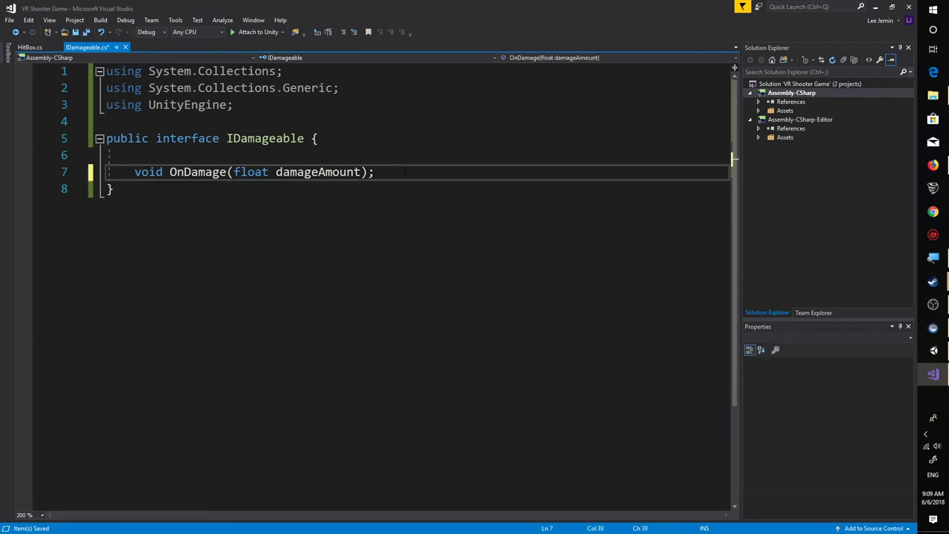
{"action": "key", "text": "ctrl+s"}
Try deleting the Start and Update methods in the HitBox script and extending its class declaration, and undo these edits
{"action": "left_click", "coordinate": [29, 47]}
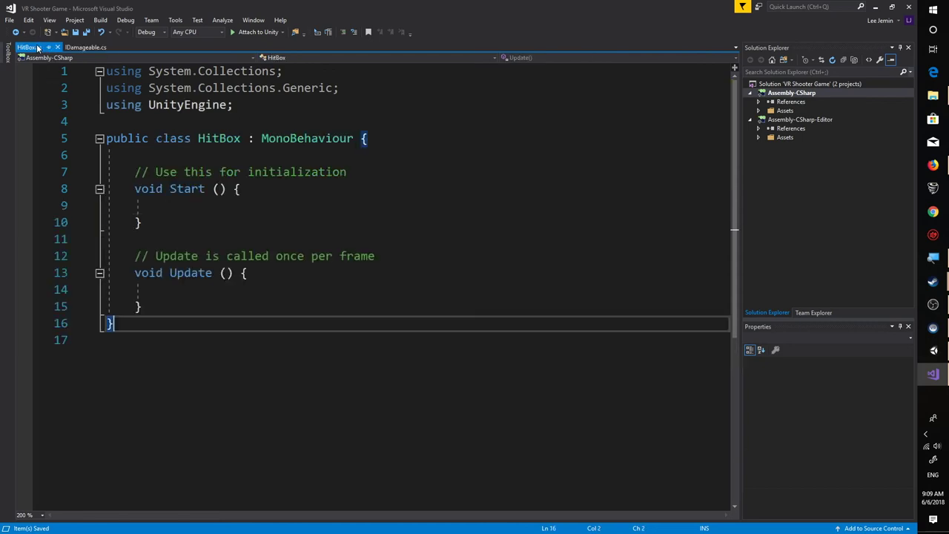
{"action": "left_click", "coordinate": [221, 272]}
{"action": "left_click_drag", "start_coordinate": [160, 310], "coordinate": [79, 185]}
{"action": "key", "text": "Delete"}
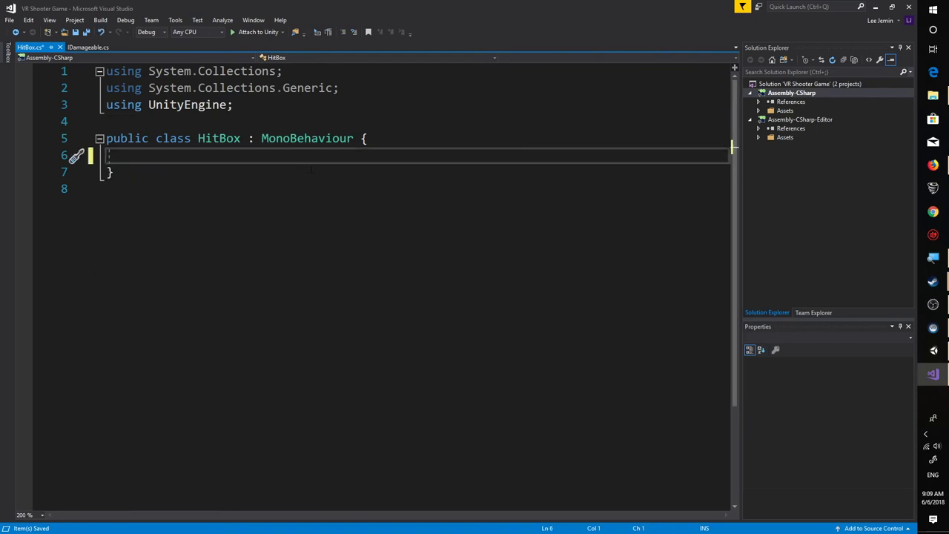
{"action": "key", "text": "ctrl+s"}
{"action": "left_click", "coordinate": [353, 139]}
{"action": "type", "text": ", ID"}
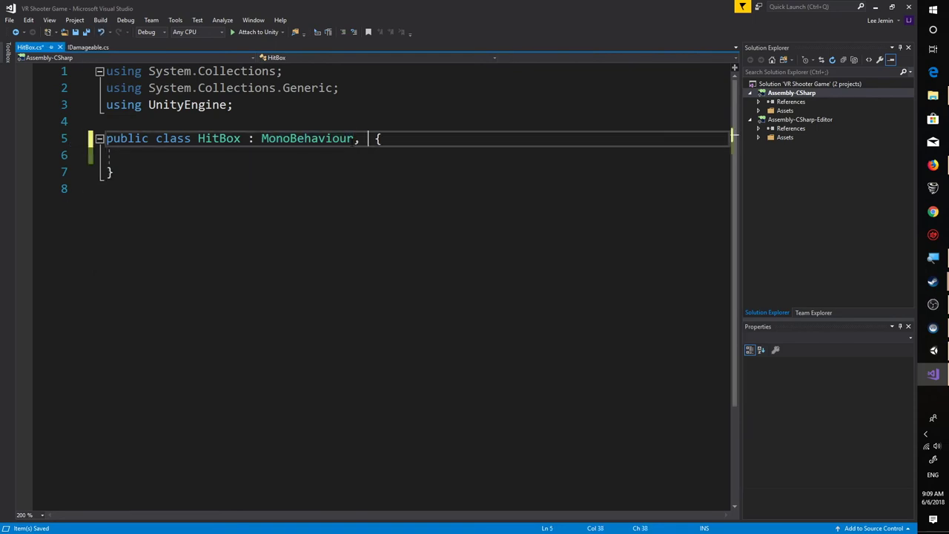
{"action": "key", "text": "ctrl+z"}
{"action": "key", "text": "ctrl+z"}
Add the IDamageable interface after MonoBehaviour in the HitBox class declaration and save the script
{"action": "left_click", "coordinate": [327, 139]}
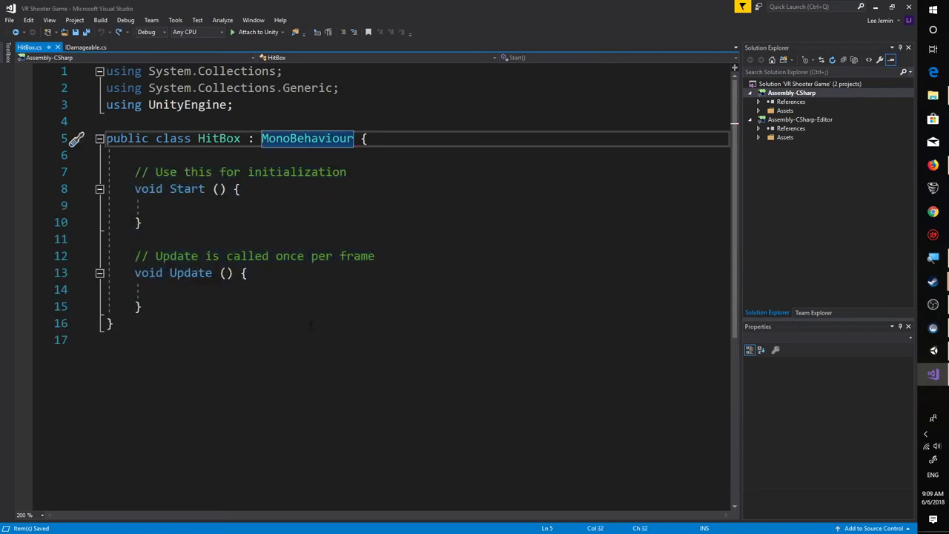
{"action": "key", "text": "Down"}
{"action": "key", "text": "Down"}
{"action": "key", "text": "Down"}
{"action": "key", "text": "Down"}
{"action": "key", "text": "Down"}
{"action": "key", "text": "Down"}
{"action": "key", "text": "Down"}
{"action": "key", "text": "Down"}
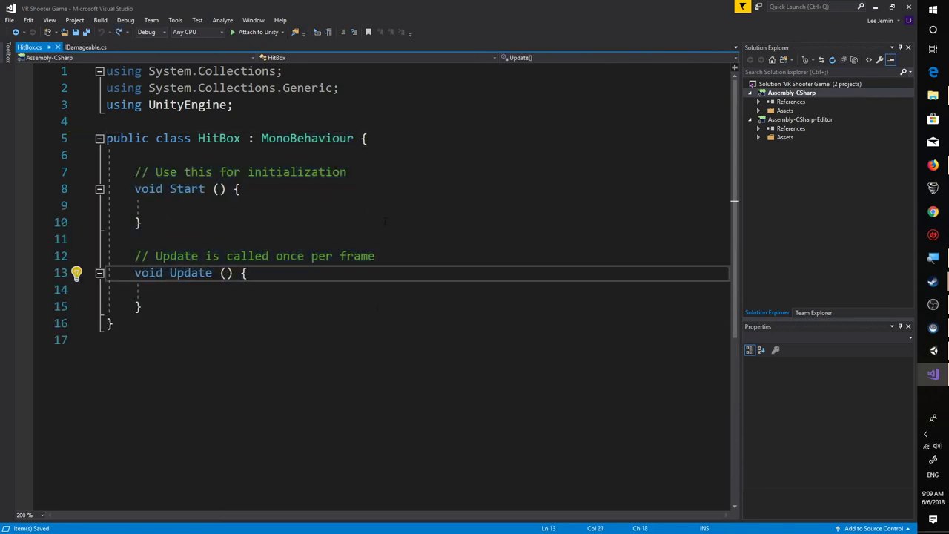
{"action": "left_click", "coordinate": [355, 138]}
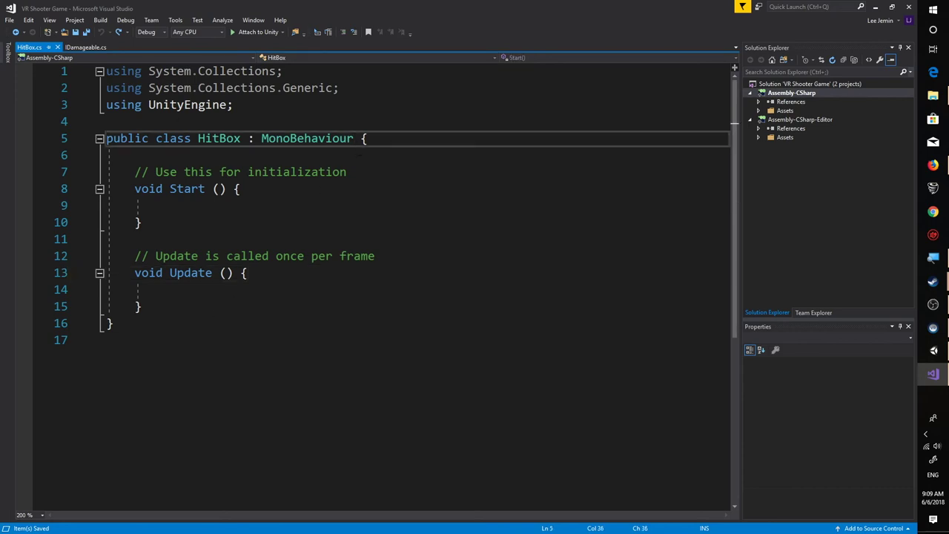
{"action": "type", "text": ","}
{"action": "type", "text": " IDamageable"}
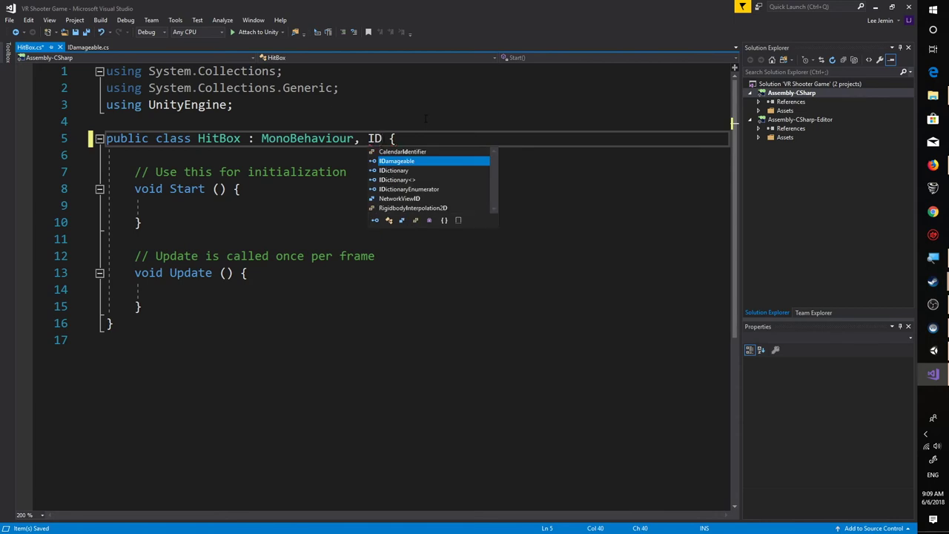
{"action": "key", "text": "ctrl+s"}
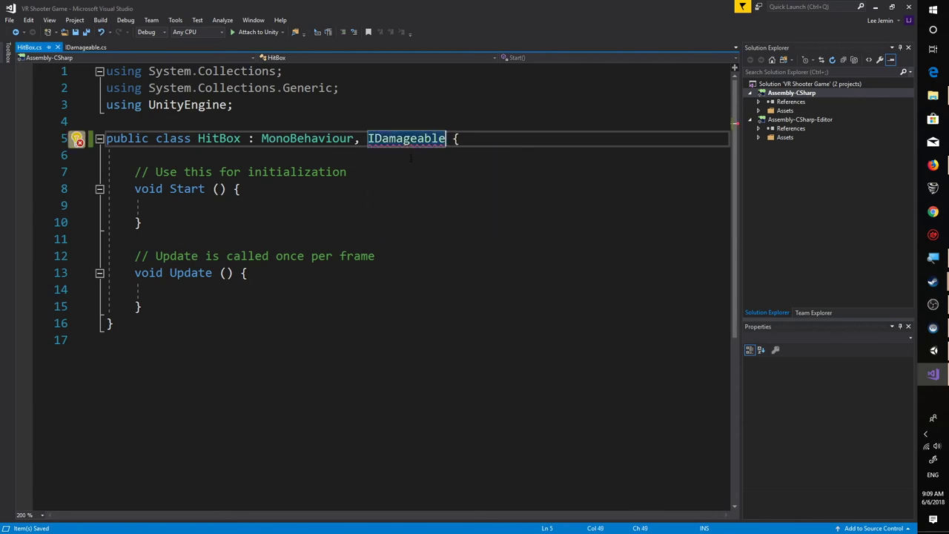
Check the IDamageable script and add a public void OnDamage method signature with a float parameter below Update in HitBox
{"action": "key", "text": "ctrl+Tab"}
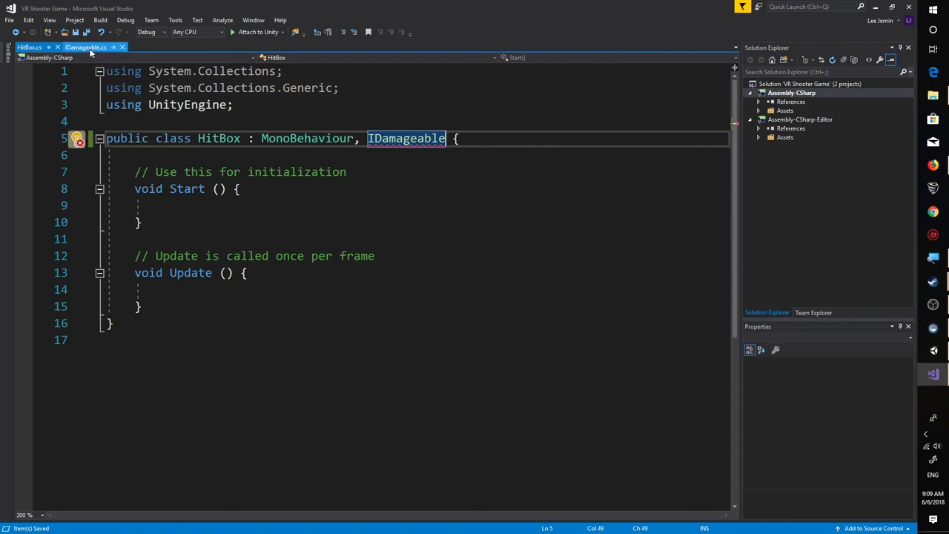
{"action": "left_click_drag", "start_coordinate": [232, 224], "coordinate": [49, 60]}
{"action": "left_click", "coordinate": [30, 47]}
{"action": "left_click", "coordinate": [200, 256]}
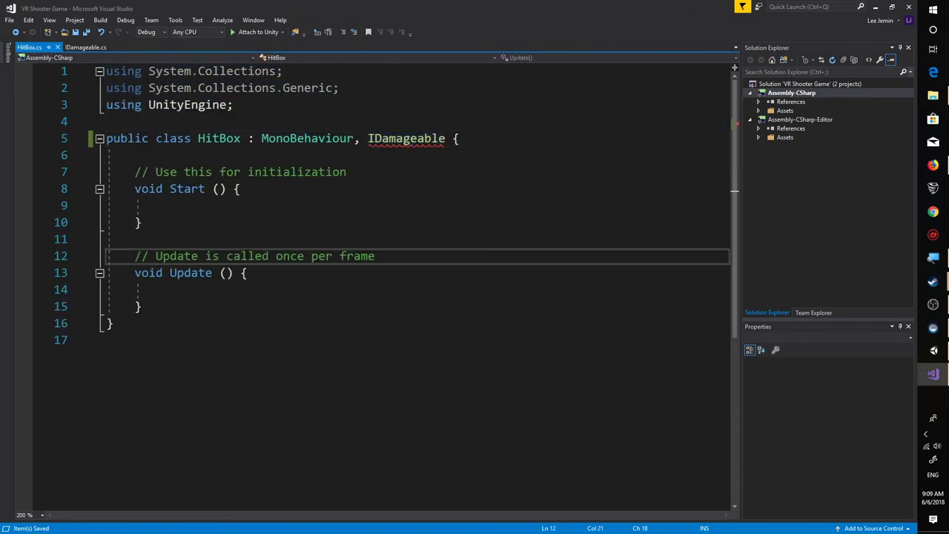
{"action": "left_click", "coordinate": [200, 307]}
{"action": "key", "text": "Return"}
{"action": "key", "text": "Return"}
{"action": "type", "text": "publ"}
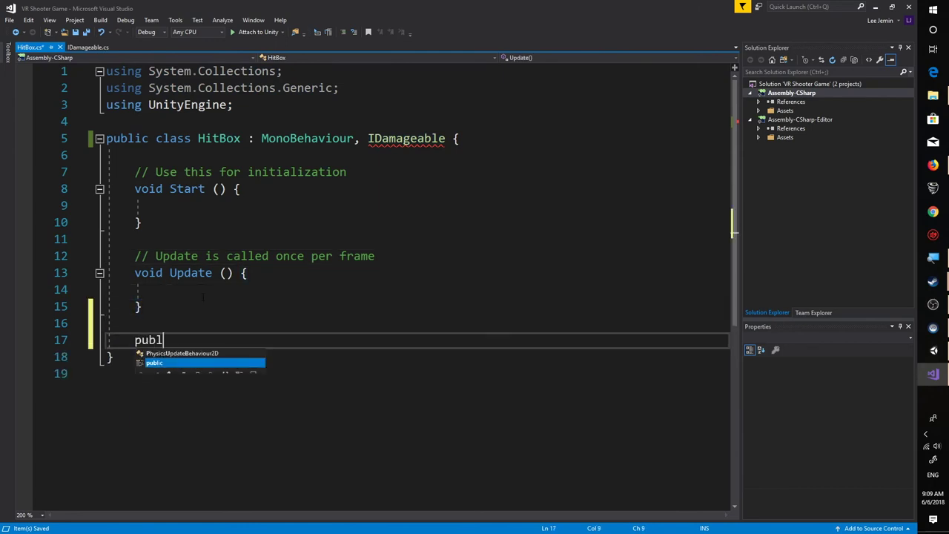
{"action": "type", "text": "ic void OnDa"}
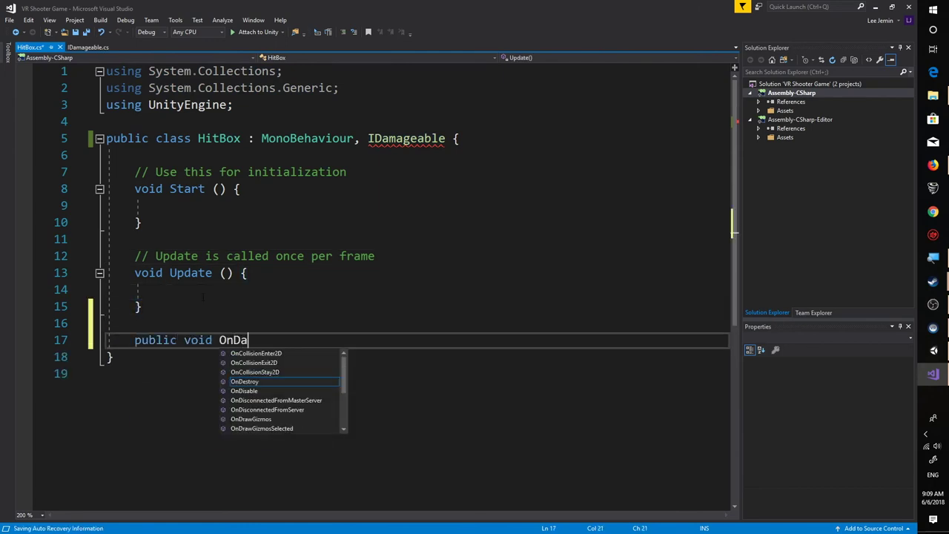
{"action": "type", "text": "mage"}
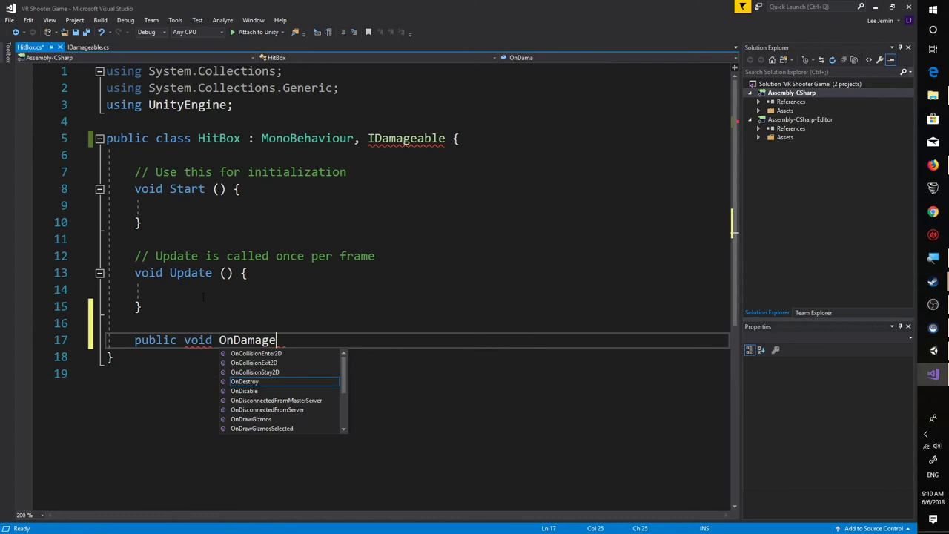
{"action": "type", "text": "(float damae"}
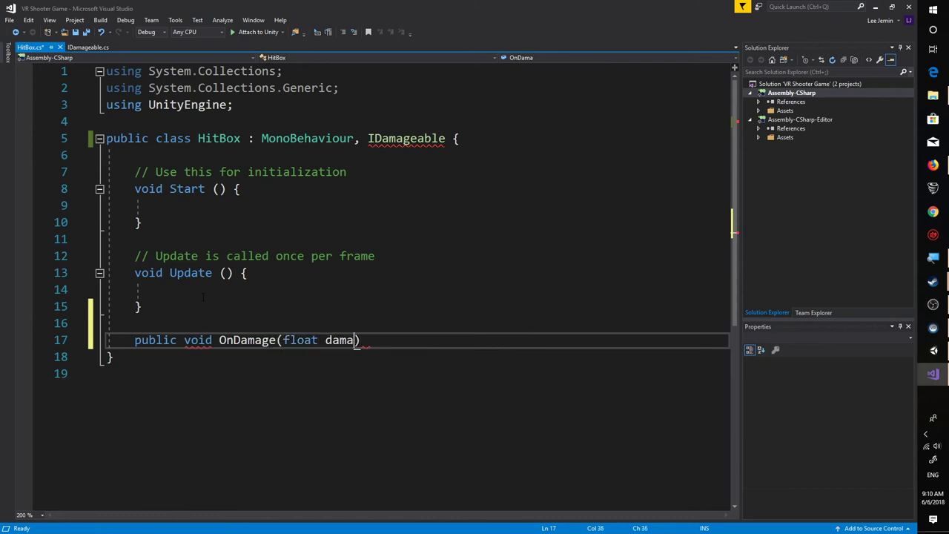
{"action": "key", "text": "BackSpace"}
{"action": "type", "text": "geAMout"}
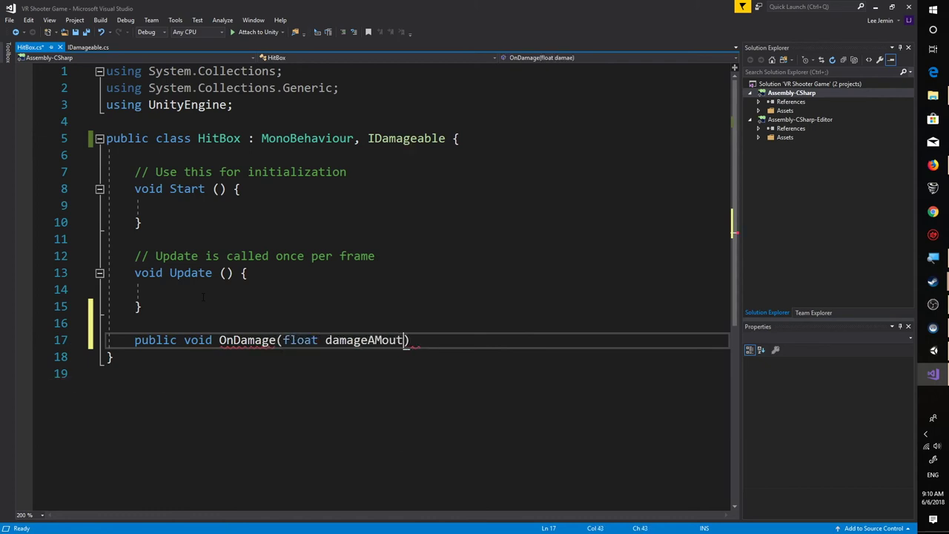
Correct the OnDamage parameter name to damageAmout, add an empty method body in braces and save the script
{"action": "key", "text": "BackSpace"}
{"action": "key", "text": "BackSpace"}
{"action": "key", "text": "BackSpace"}
{"action": "key", "text": "BackSpace"}
{"action": "type", "text": "mout"}
{"action": "key", "text": "Return"}
{"action": "type", "text": "{"}
{"action": "key", "text": "Return"}
{"action": "key", "text": "ctrl+s"}
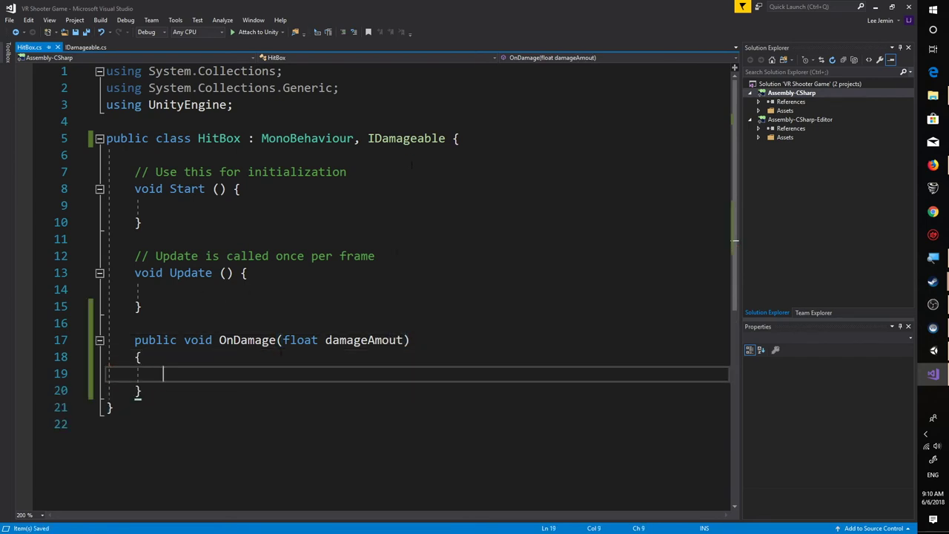
Try a Debug.Log call with the message "데미지를 받았따!" in the OnDamage body, and erase it again
{"action": "type", "text": "Debug."}
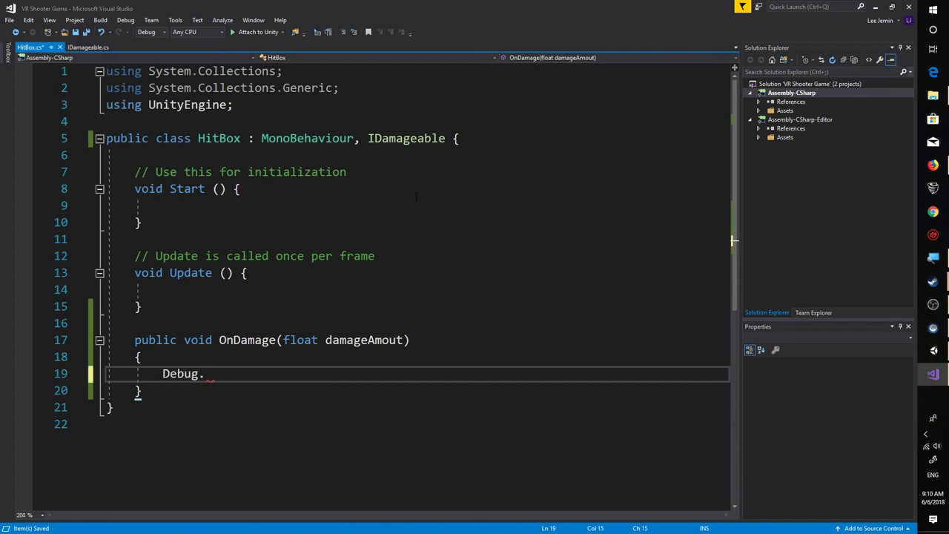
{"action": "type", "text": "LOg(\"epa"}
{"action": "key", "text": "Tab"}
{"action": "key", "text": "BackSpace"}
{"action": "type", "text": "g(\"Hit"}
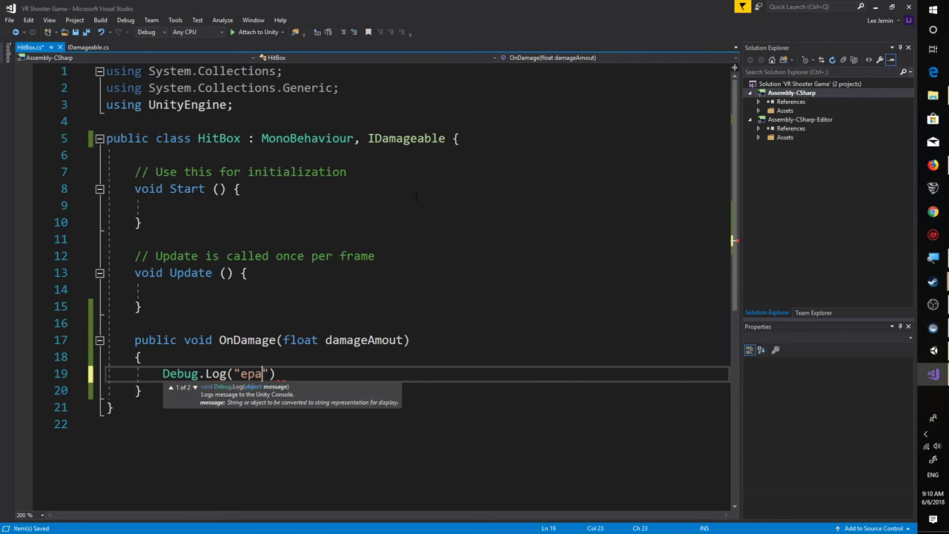
{"action": "key", "text": "BackSpace"}
{"action": "key", "text": "BackSpace"}
{"action": "key", "text": "BackSpace"}
{"action": "type", "text": "데미지"}
{"action": "type", "text": "를 받았따!\")"}
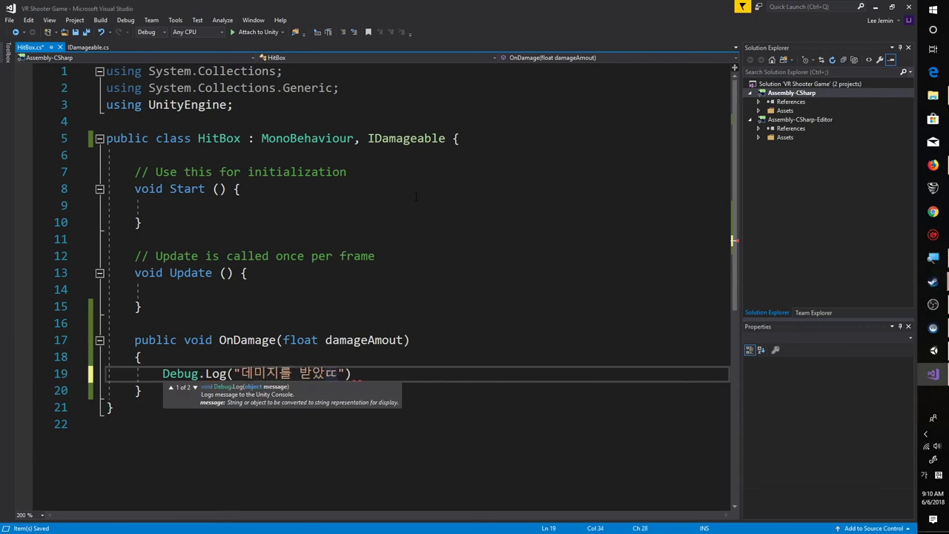
{"action": "type", "text": "ㅣ;"}
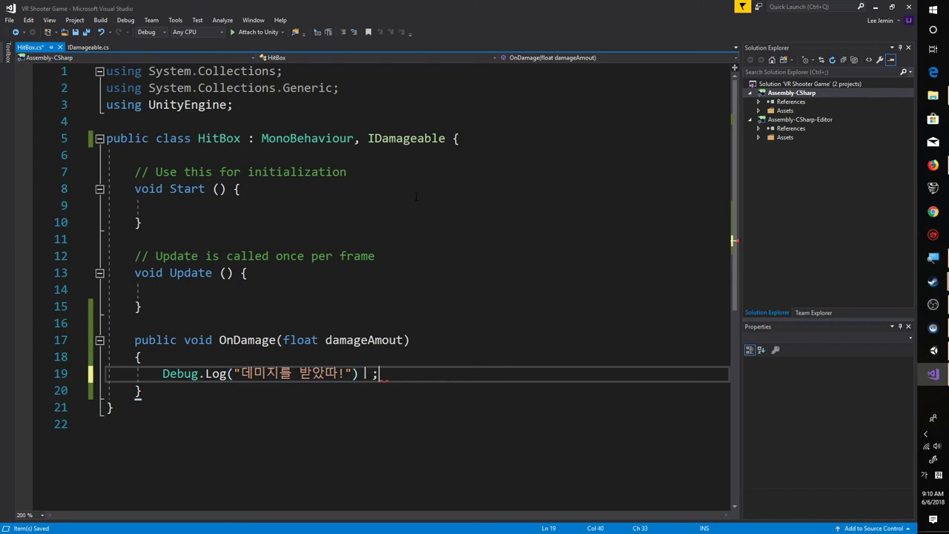
{"action": "key", "text": "BackSpace"}
{"action": "key", "text": "BackSpace"}
{"action": "key", "text": "BackSpace"}
{"action": "key", "text": "BackSpace"}
{"action": "key", "text": "BackSpace"}
{"action": "key", "text": "BackSpace"}
{"action": "key", "text": "BackSpace"}
{"action": "key", "text": "BackSpace"}
{"action": "key", "text": "BackSpace"}
{"action": "key", "text": "BackSpace"}
{"action": "key", "text": "BackSpace"}
{"action": "key", "text": "BackSpace"}
{"action": "key", "text": "BackSpace"}
{"action": "key", "text": "BackSpace"}
{"action": "key", "text": "BackSpace"}
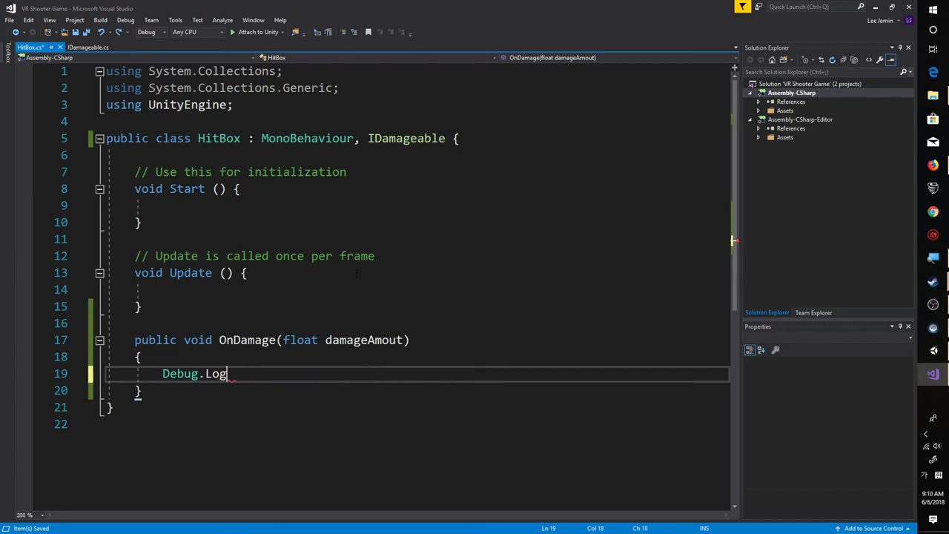
{"action": "key", "text": "BackSpace"}
{"action": "key", "text": "BackSpace"}
{"action": "key", "text": "BackSpace"}
{"action": "key", "text": "BackSpace"}
{"action": "key", "text": "BackSpace"}
{"action": "key", "text": "BackSpace"}
{"action": "key", "text": "BackSpace"}
{"action": "key", "text": "BackSpace"}
{"action": "key", "text": "BackSpace"}
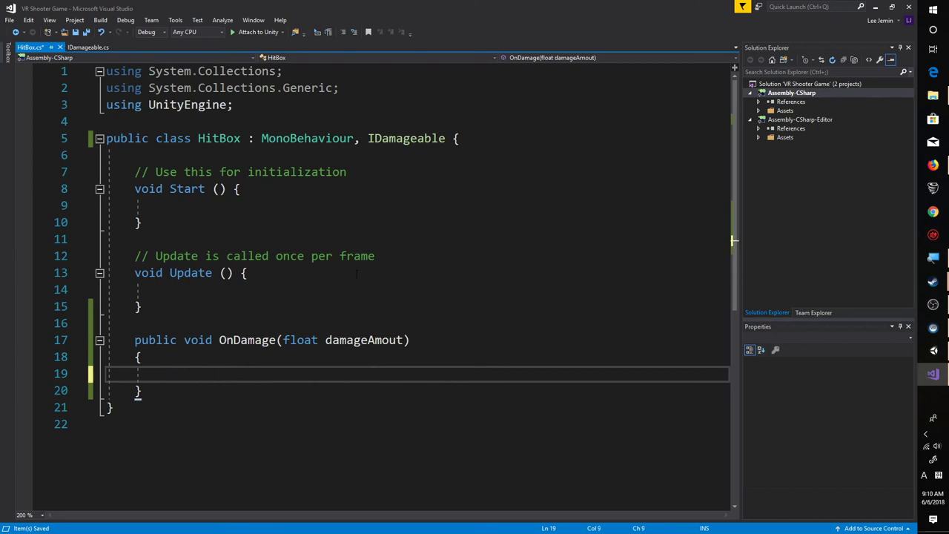
Try the statement Debug.Log("Damage!"); in the OnDamage body and undo it back to an empty line
{"action": "type", "text": "Debug.L"}
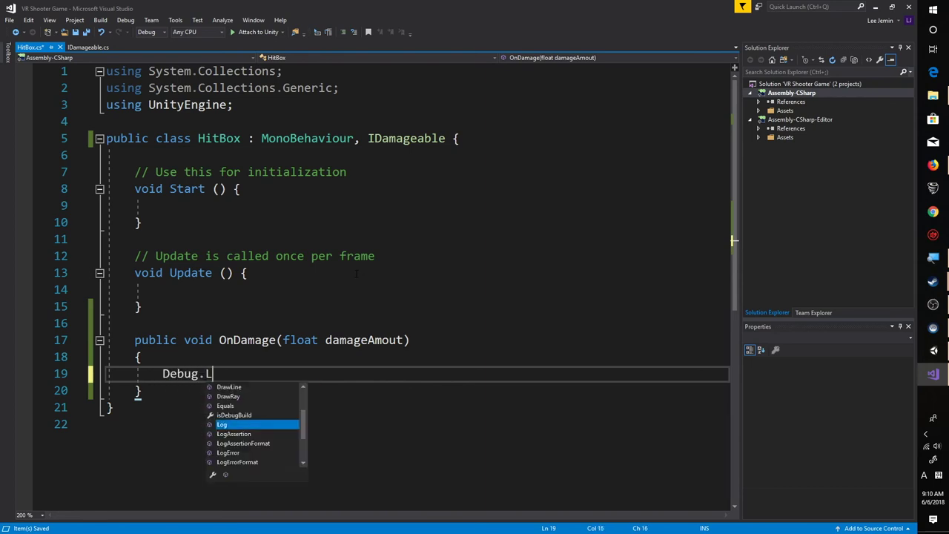
{"action": "type", "text": "og(\"Damage!"}
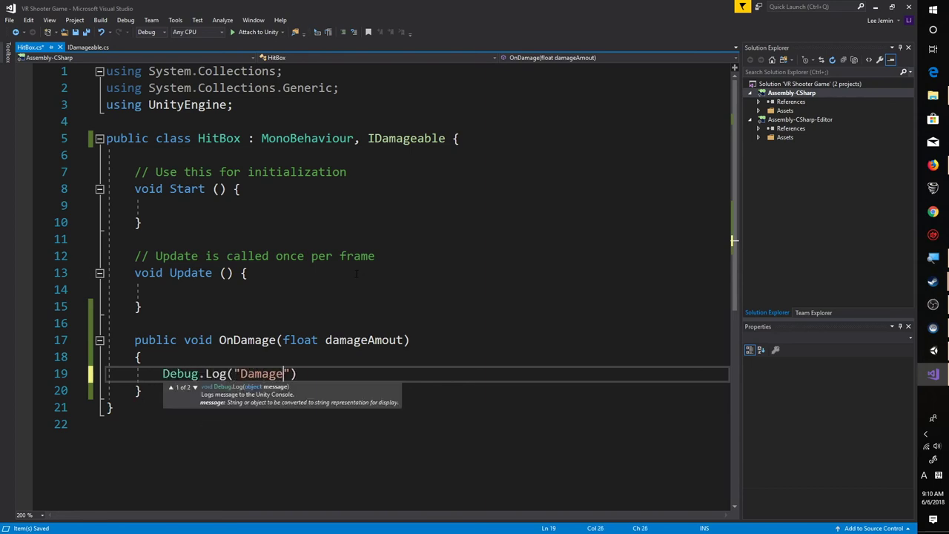
{"action": "type", "text": "\");"}
{"action": "key", "text": "Left"}
{"action": "key", "text": "Left"}
{"action": "key", "text": "Left"}
{"action": "key", "text": "Left"}
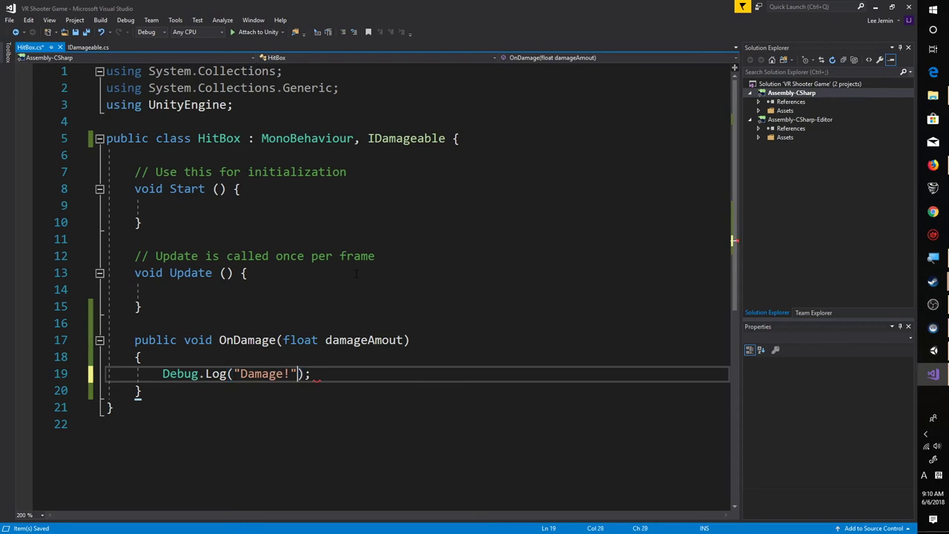
{"action": "key", "text": "ctrl+z"}
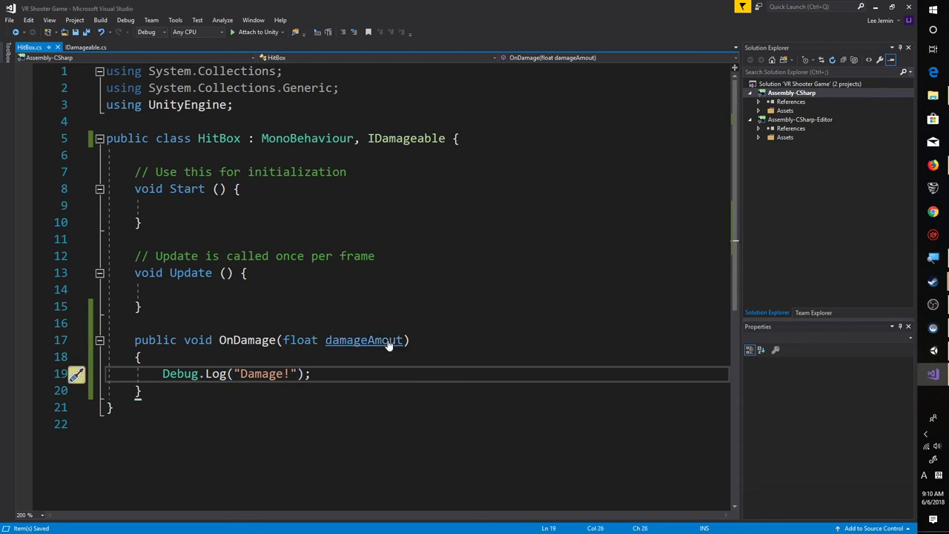
{"action": "key", "text": "ctrl+z"}
{"action": "key", "text": "ctrl+z"}
{"action": "key", "text": "ctrl+z"}
{"action": "key", "text": "ctrl+z"}
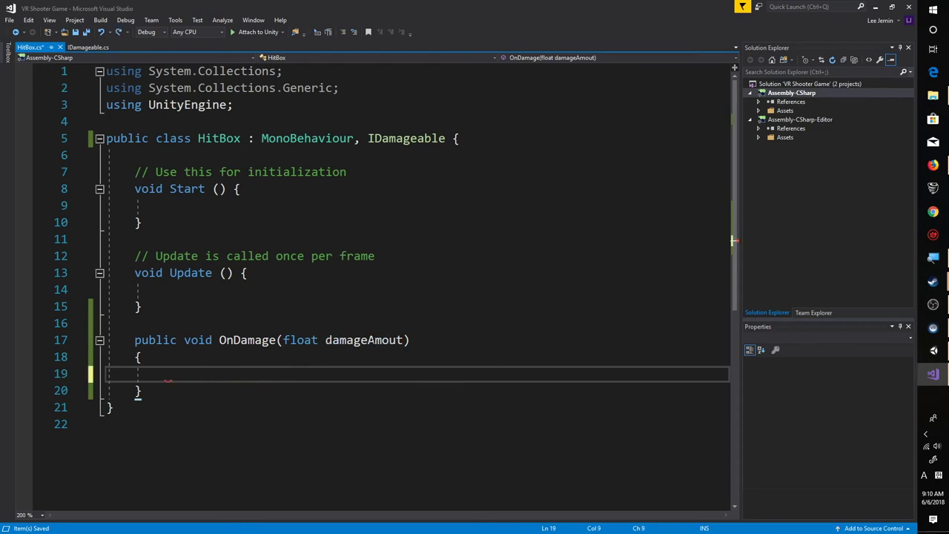
{"action": "key", "text": "ctrl+z"}
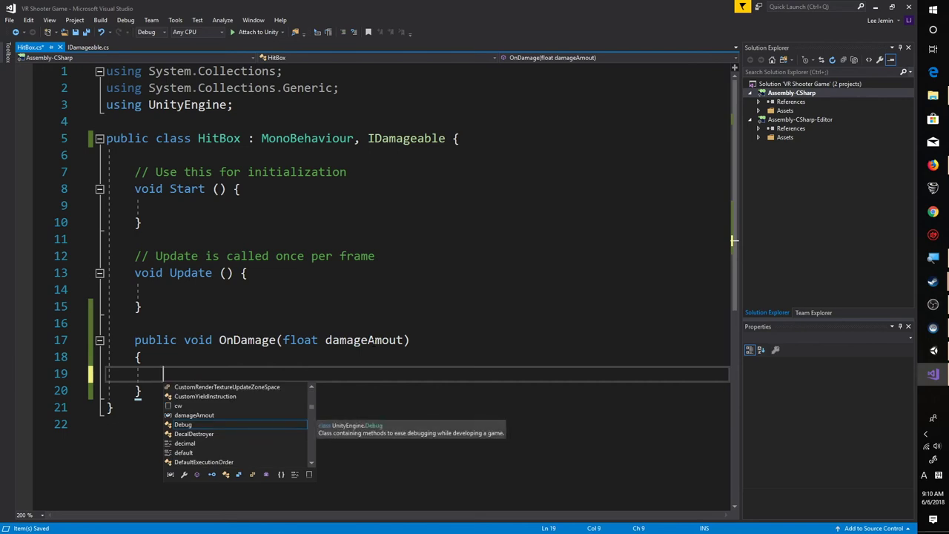
{"action": "key", "text": "Escape"}
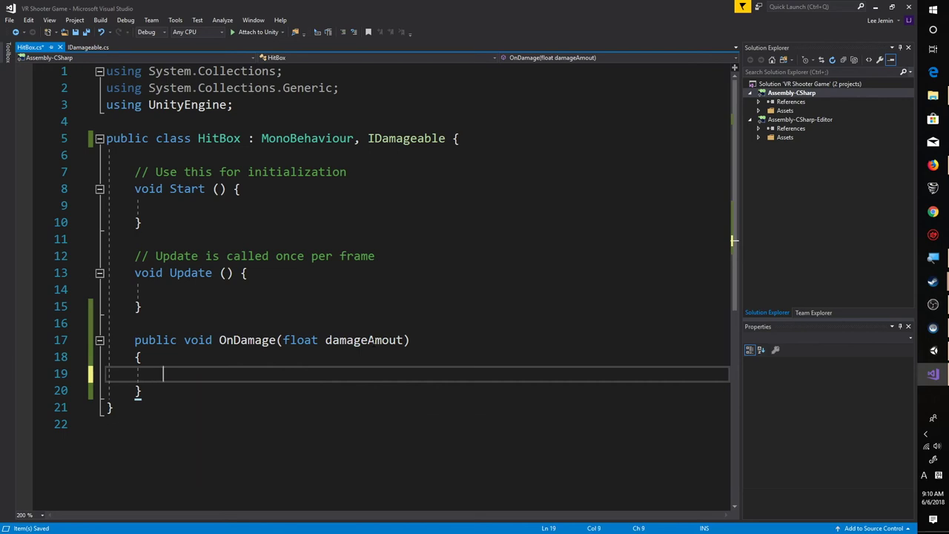
Add the statement Debug.Log("Got damage!"); inside the OnDamage method and save the HitBox script
{"action": "type", "text": "Debug.Log(\""}
{"action": "type", "text": "Got dam"}
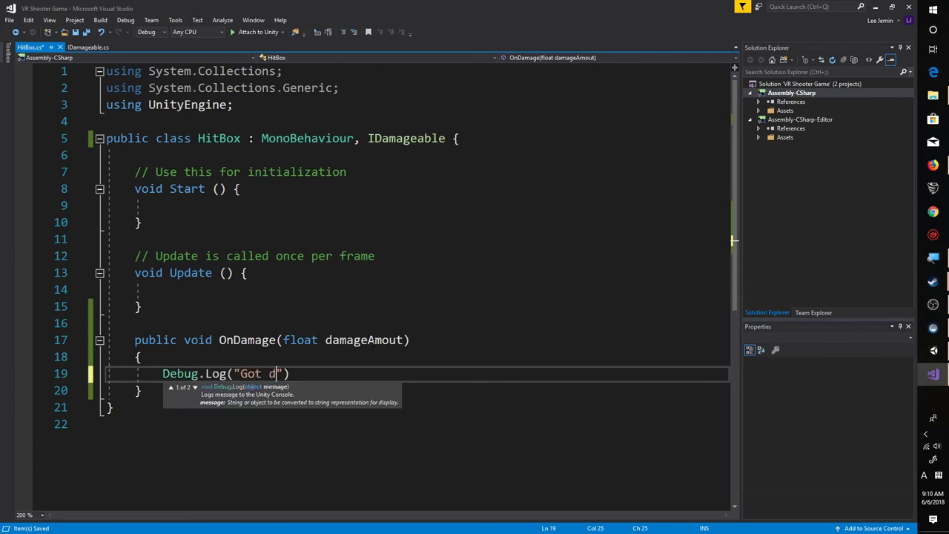
{"action": "type", "text": "age"}
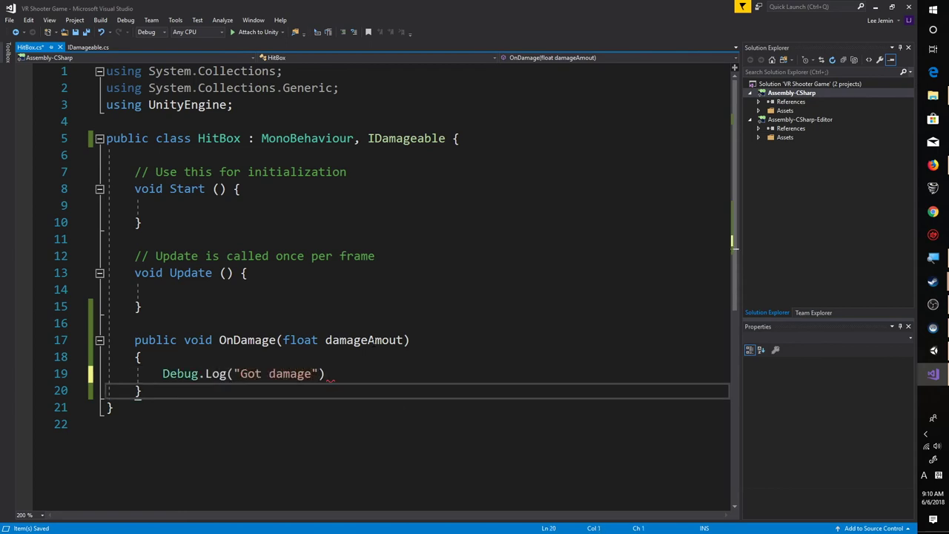
{"action": "type", "text": "!\");"}
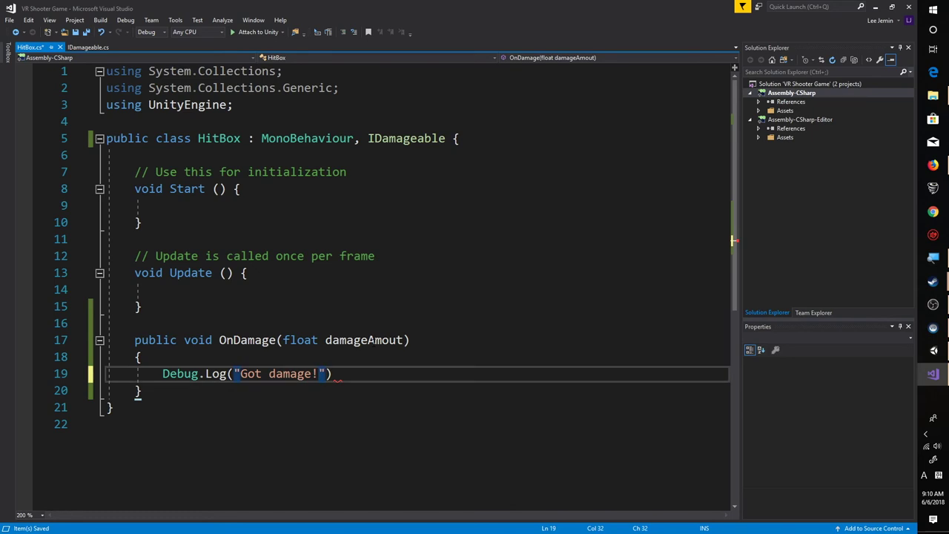
Review the OnDamage method's signature and body against the HitBox class name and the IDamageable interface in its declaration
{"action": "double_click", "coordinate": [267, 340]}
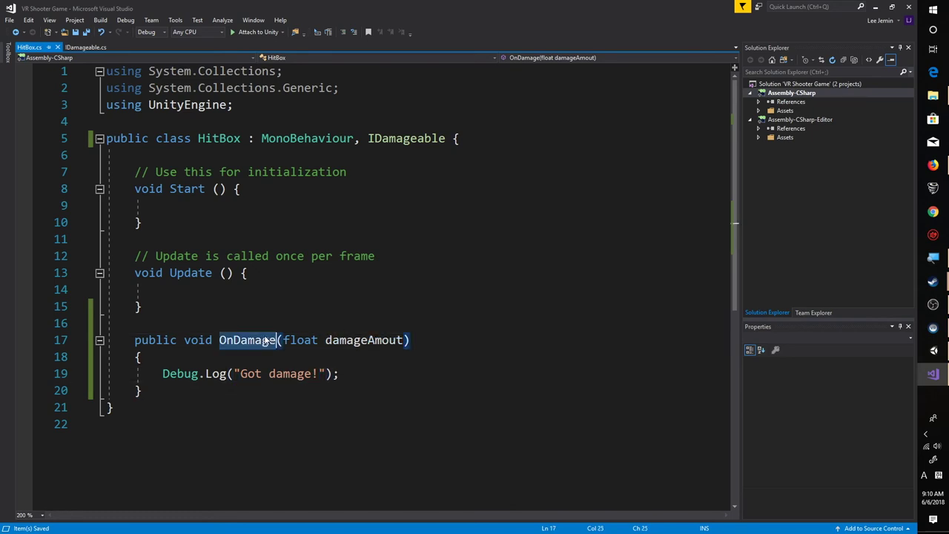
{"action": "left_click_drag", "start_coordinate": [134, 340], "coordinate": [427, 333]}
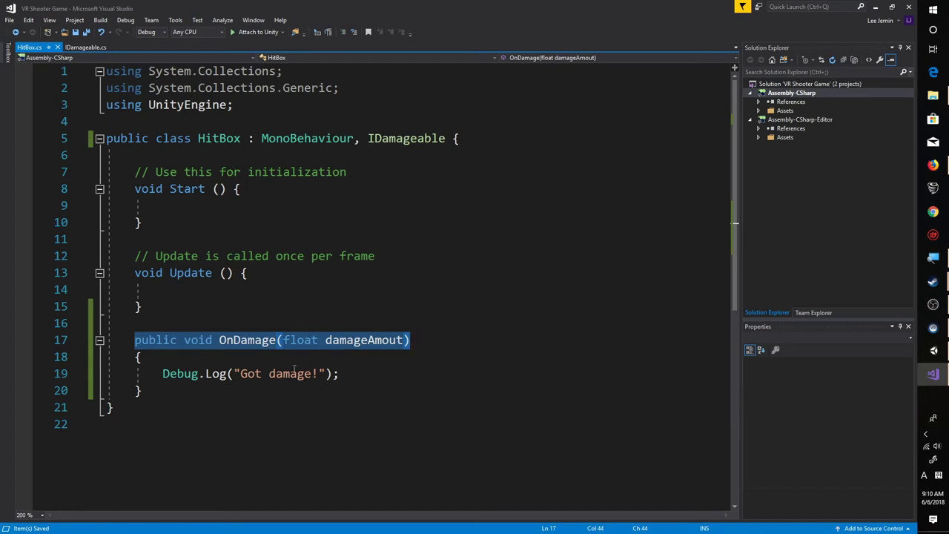
{"action": "left_click_drag", "start_coordinate": [346, 374], "coordinate": [176, 361]}
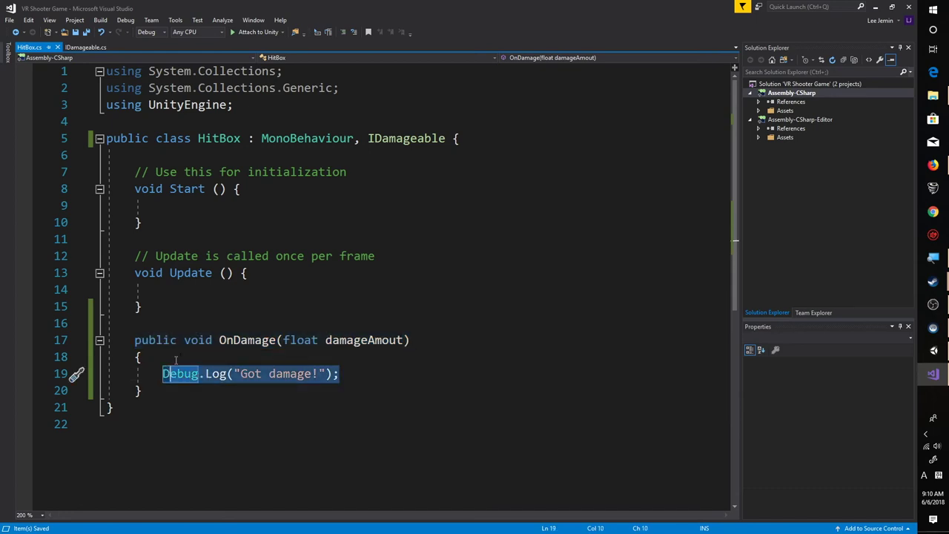
{"action": "left_click", "coordinate": [191, 339]}
{"action": "double_click", "coordinate": [407, 139]}
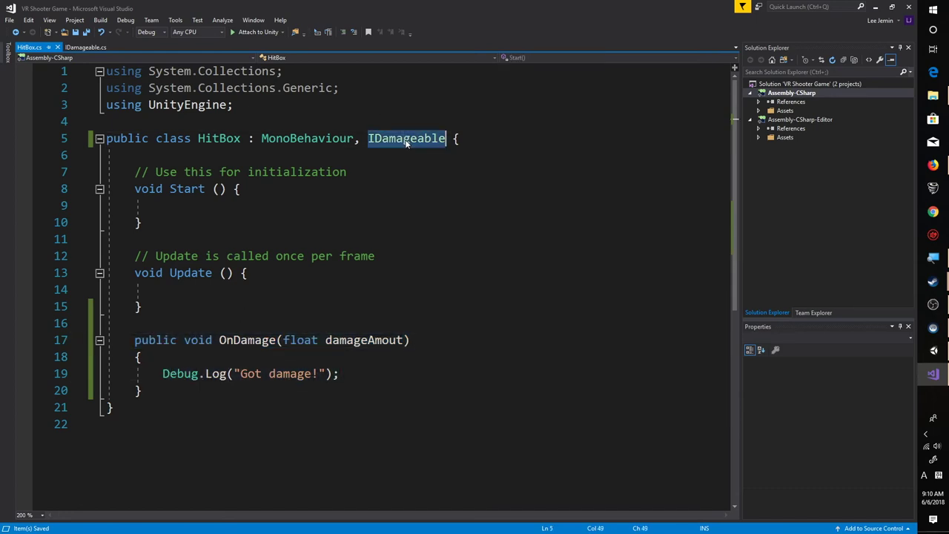
{"action": "double_click", "coordinate": [253, 340]}
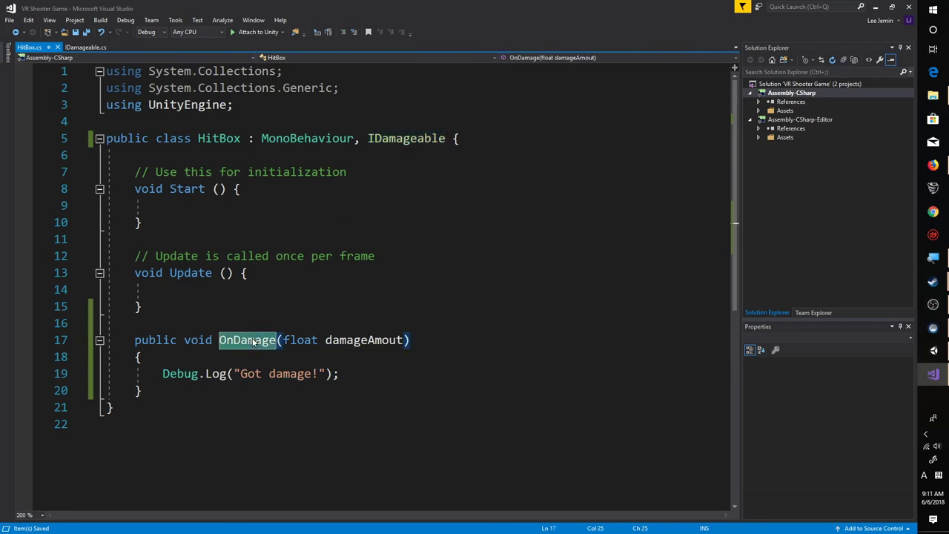
{"action": "double_click", "coordinate": [218, 139]}
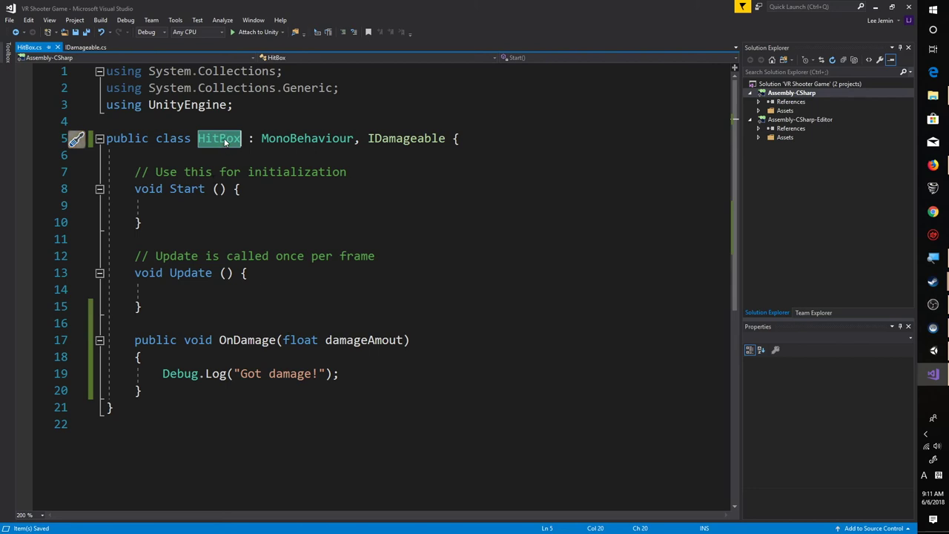
{"action": "double_click", "coordinate": [419, 139]}
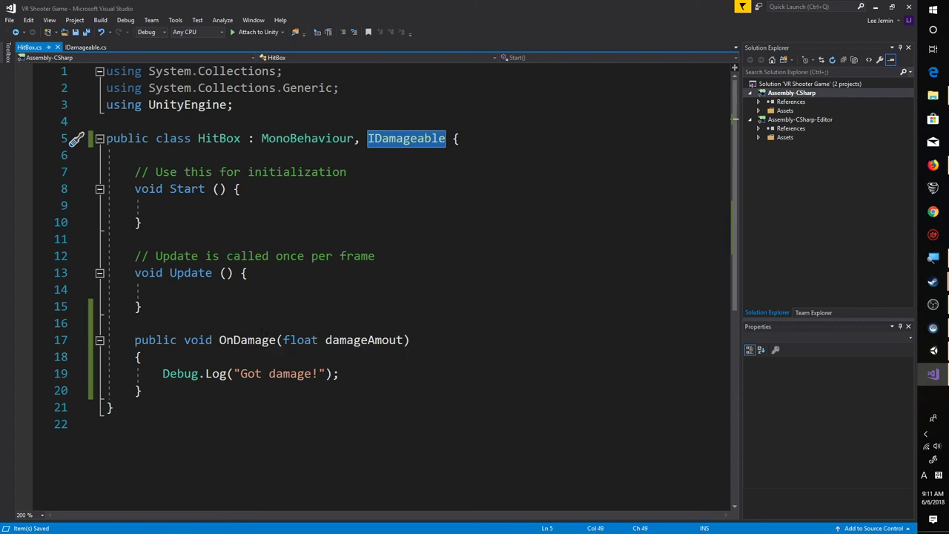
{"action": "left_click_drag", "start_coordinate": [197, 139], "coordinate": [248, 139]}
{"action": "left_click", "coordinate": [267, 155]}
{"action": "left_click", "coordinate": [311, 273]}
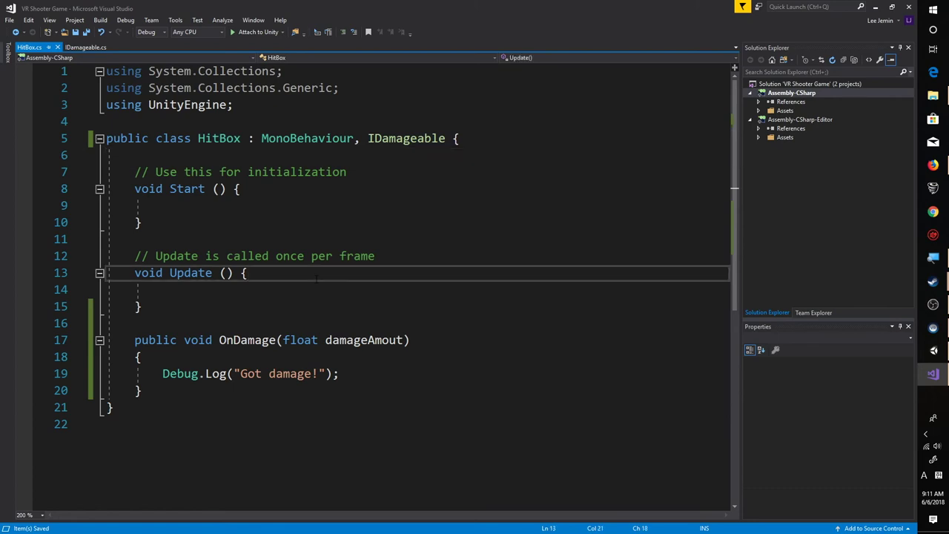
{"action": "left_click", "coordinate": [288, 324]}
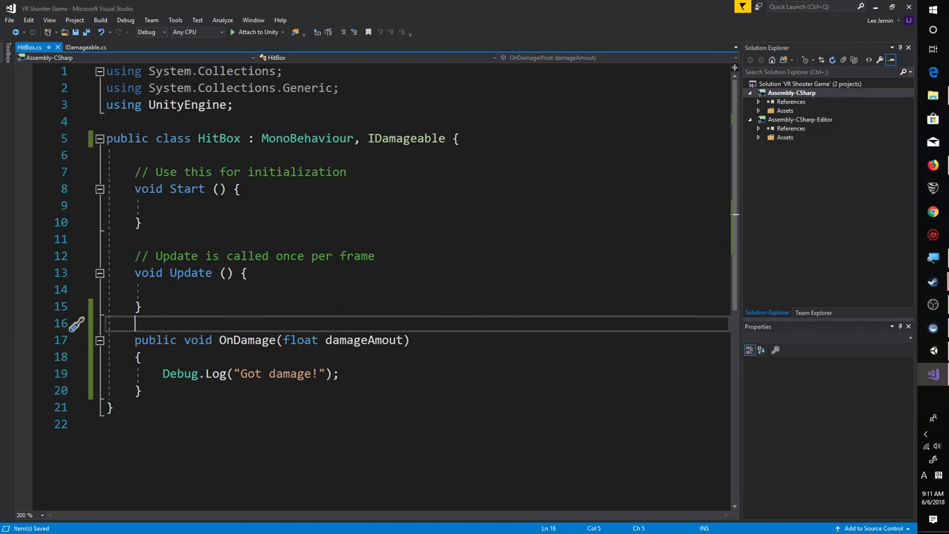
{"action": "double_click", "coordinate": [409, 141]}
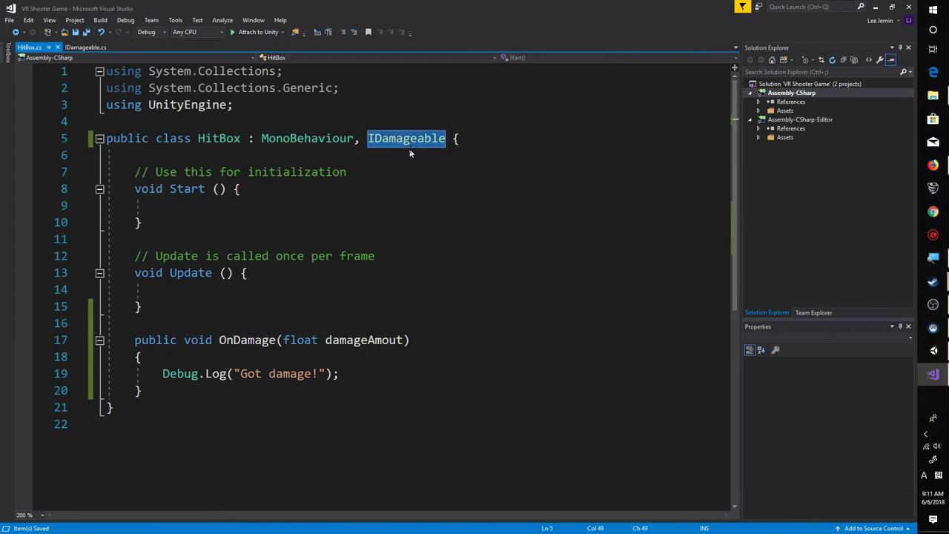
{"action": "left_click", "coordinate": [407, 172]}
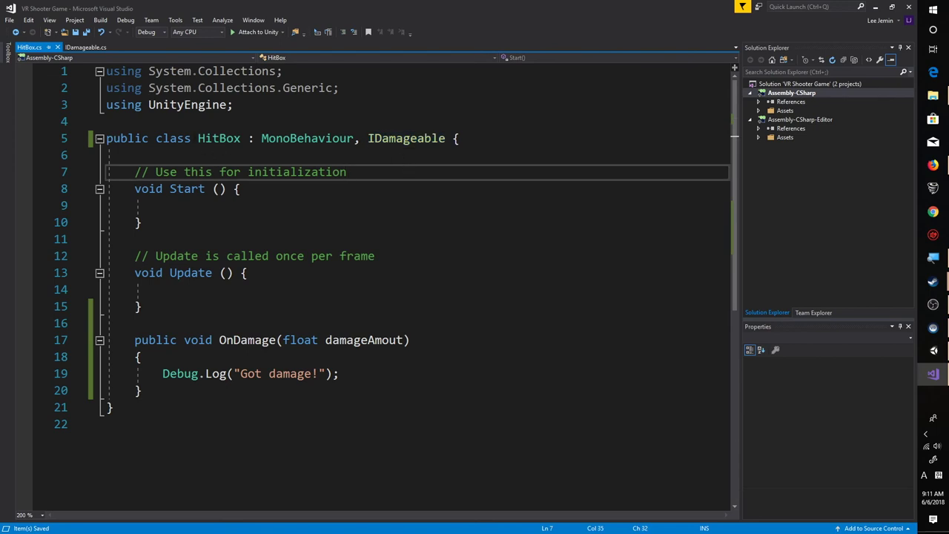
{"action": "left_click_drag", "start_coordinate": [197, 139], "coordinate": [249, 139]}
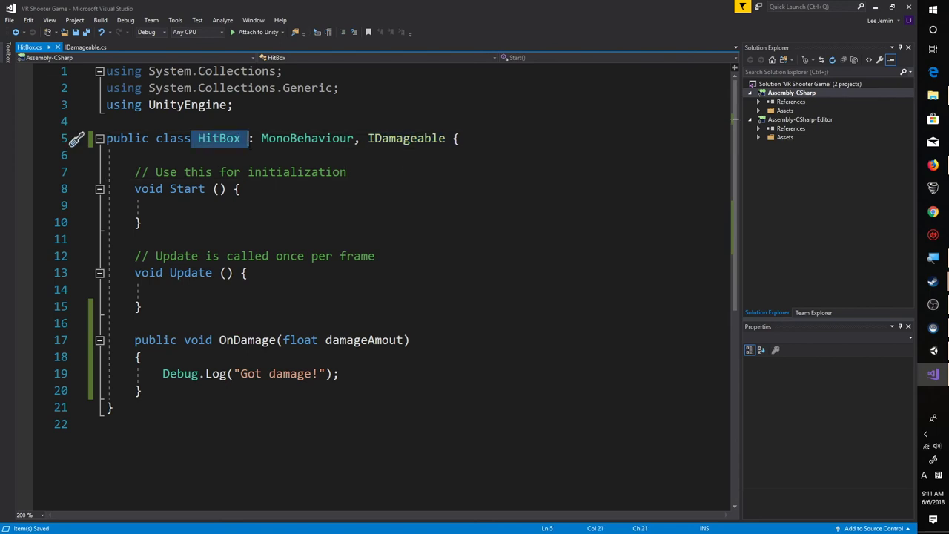
{"action": "left_click_drag", "start_coordinate": [361, 138], "coordinate": [455, 139]}
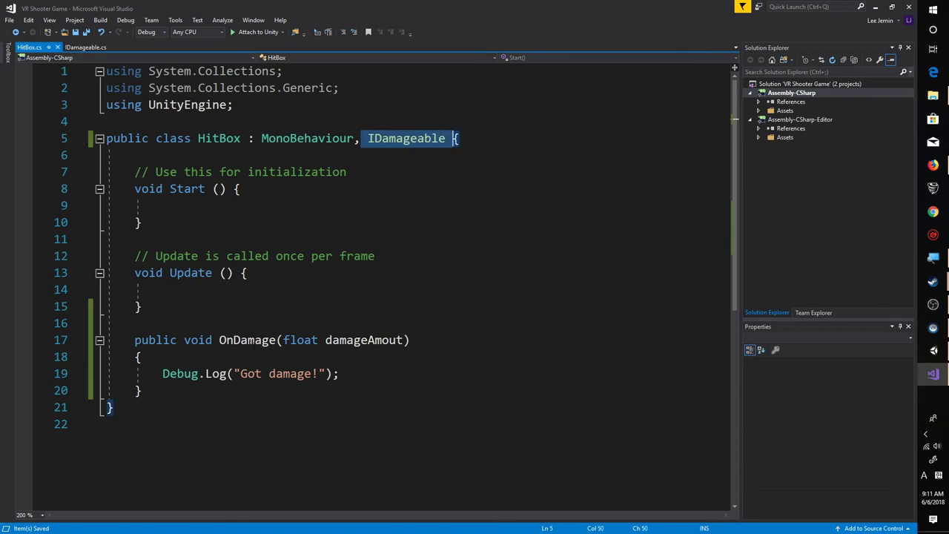
{"action": "left_click", "coordinate": [247, 340]}
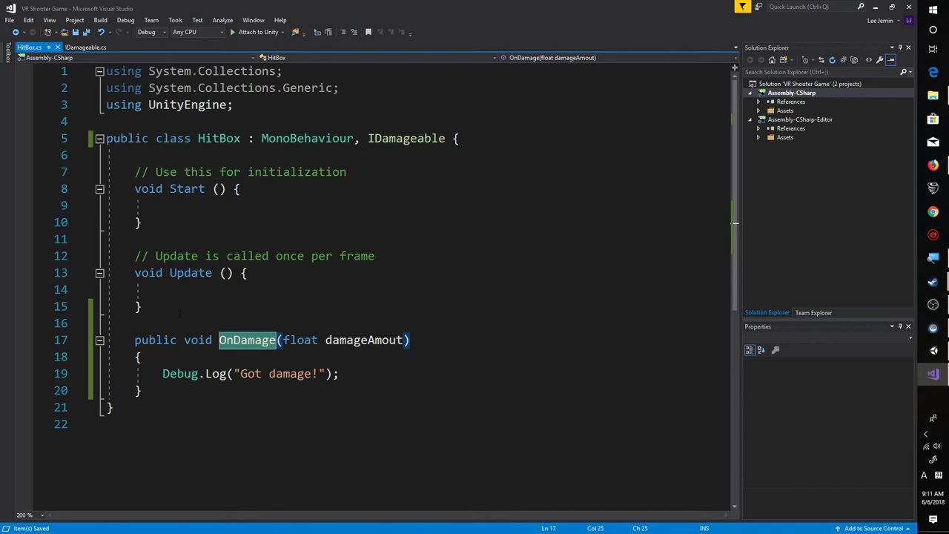
Delete the Start and Update methods with their comments from HitBox and remove the Debug.Log line from OnDamage
{"action": "left_click_drag", "start_coordinate": [145, 307], "coordinate": [107, 171]}
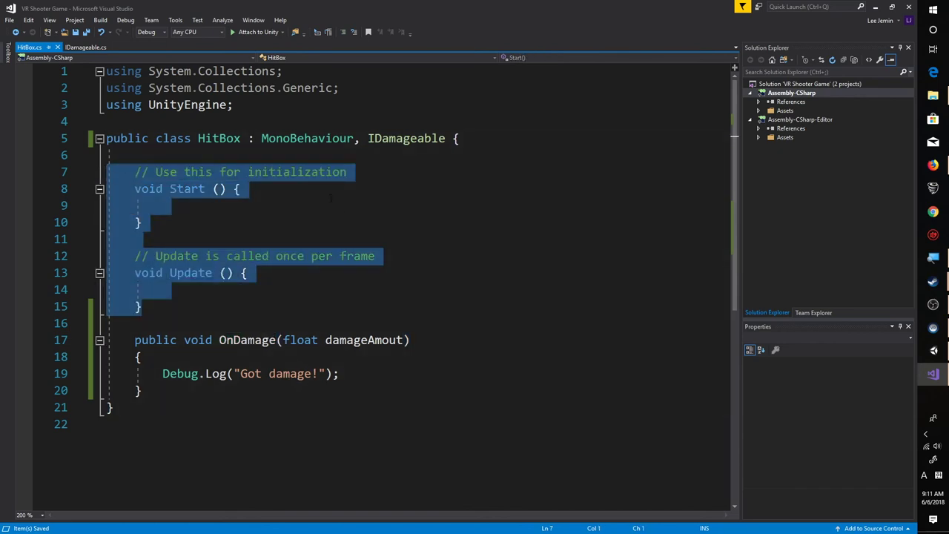
{"action": "key", "text": "Delete"}
{"action": "key", "text": "Return"}
{"action": "key", "text": "Up"}
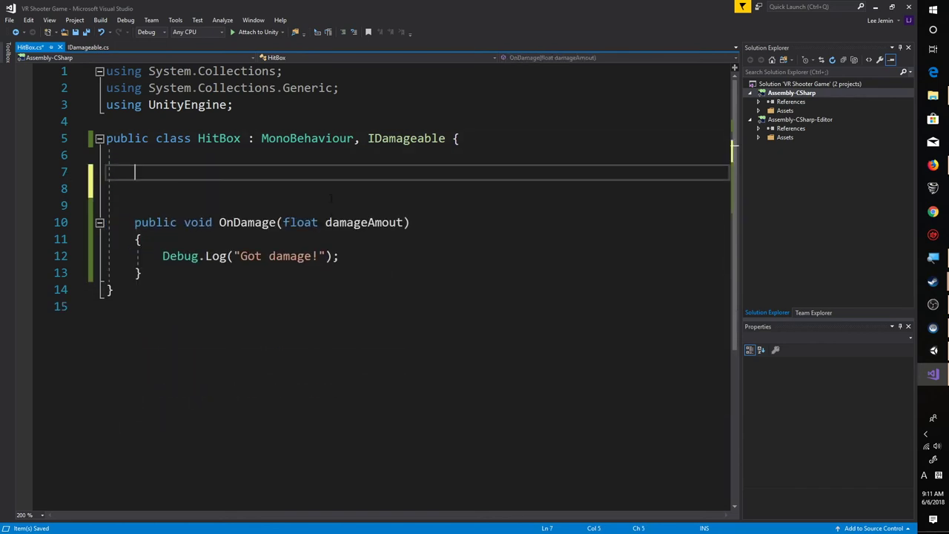
{"action": "triple_click", "coordinate": [326, 256]}
{"action": "key", "text": "ctrl+x"}
{"action": "key", "text": "Return"}
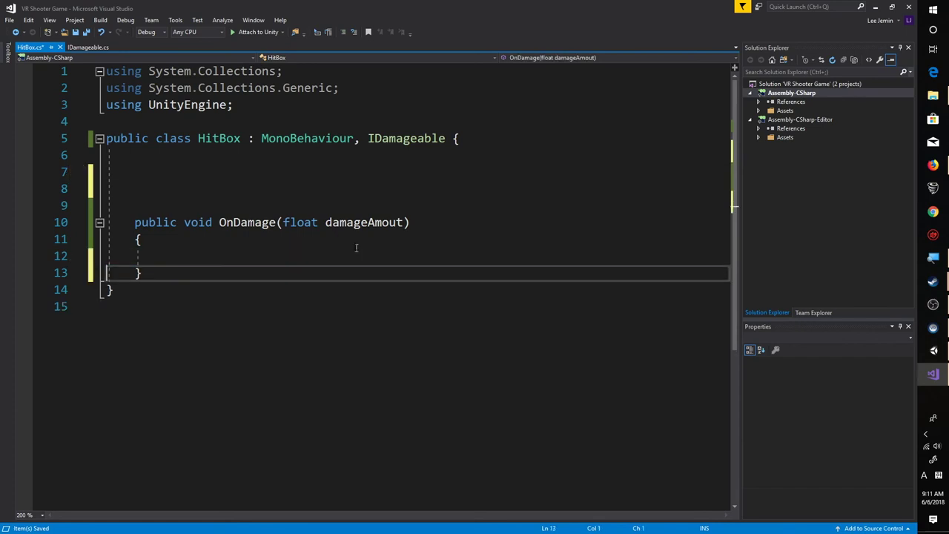
Declare the field public float health = 100; at the start of the HitBox class
{"action": "left_click", "coordinate": [198, 172]}
{"action": "type", "text": "public "}
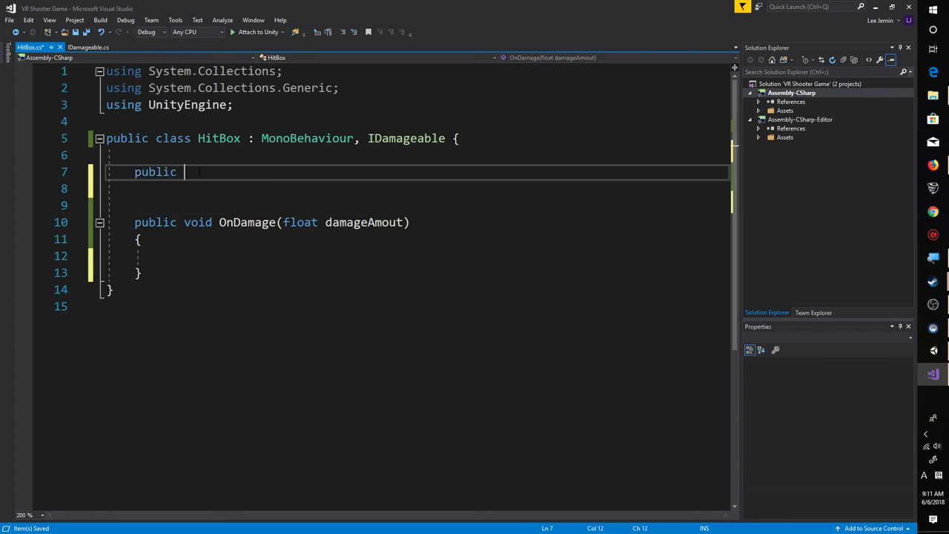
{"action": "type", "text": "float health "}
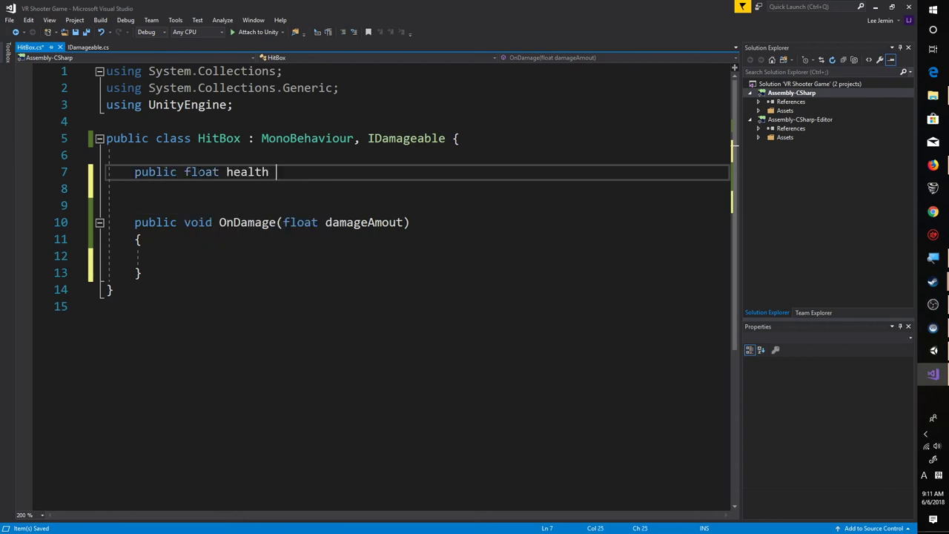
{"action": "type", "text": "= 100;"}
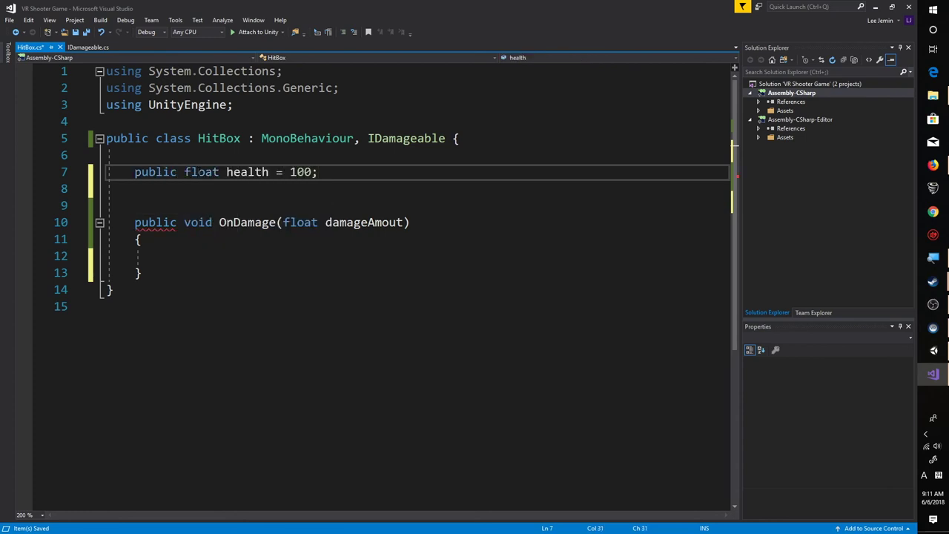
Add the statement health -= damageAmout; inside the OnDamage method
{"action": "left_click", "coordinate": [247, 239]}
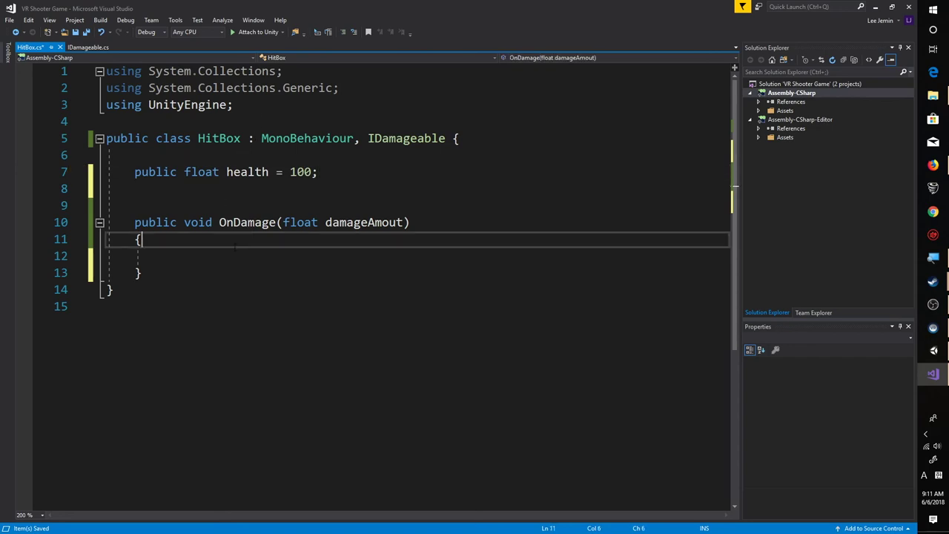
{"action": "left_click", "coordinate": [248, 258]}
{"action": "type", "text": "health "}
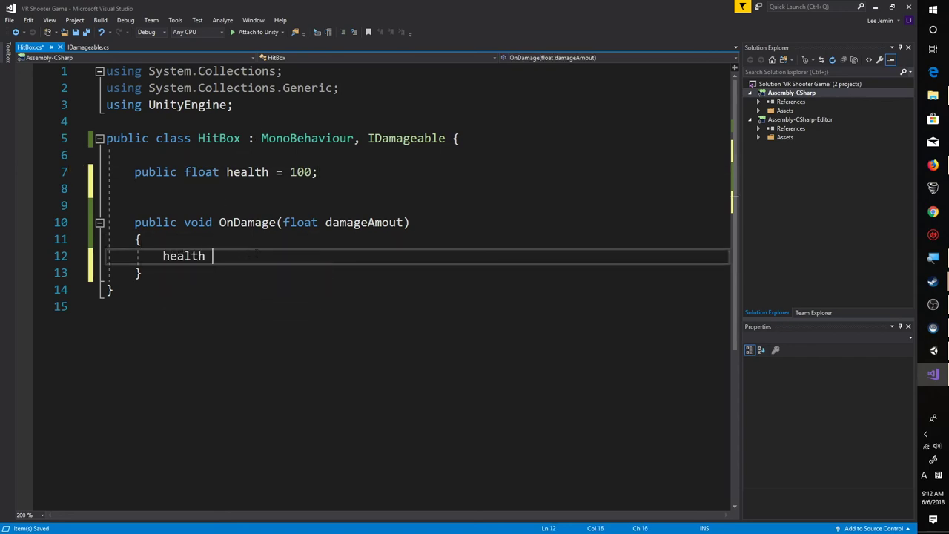
{"action": "type", "text": "-= damageAmout;"}
Add an if(health <= 0) block in OnDamage that calls gameObject.SetActive(false); and save the HitBox script
{"action": "key", "text": "Return"}
{"action": "key", "text": "Return"}
{"action": "type", "text": "if(health "}
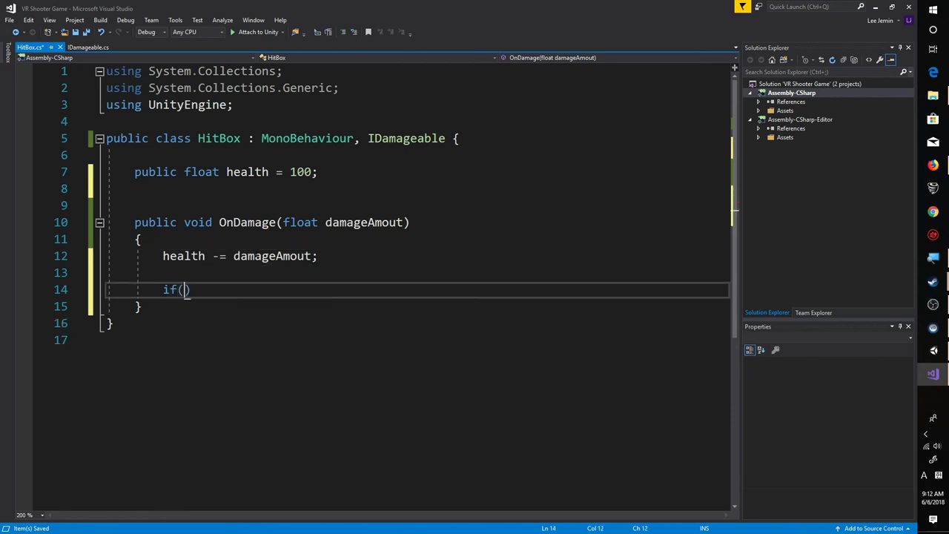
{"action": "type", "text": "<= 0"}
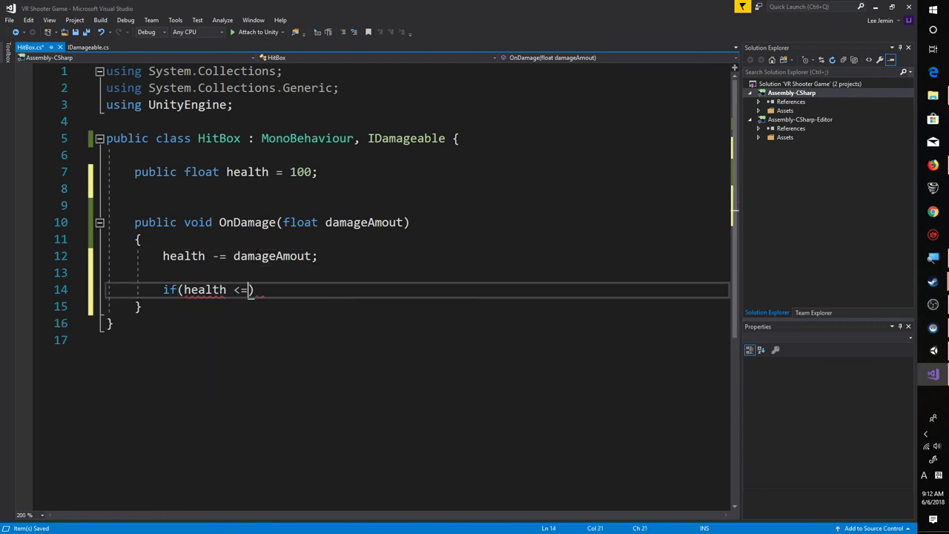
{"action": "key", "text": "BackSpace"}
{"action": "type", "text": ")"}
{"action": "key", "text": "Return"}
{"action": "type", "text": "{"}
{"action": "key", "text": "Return"}
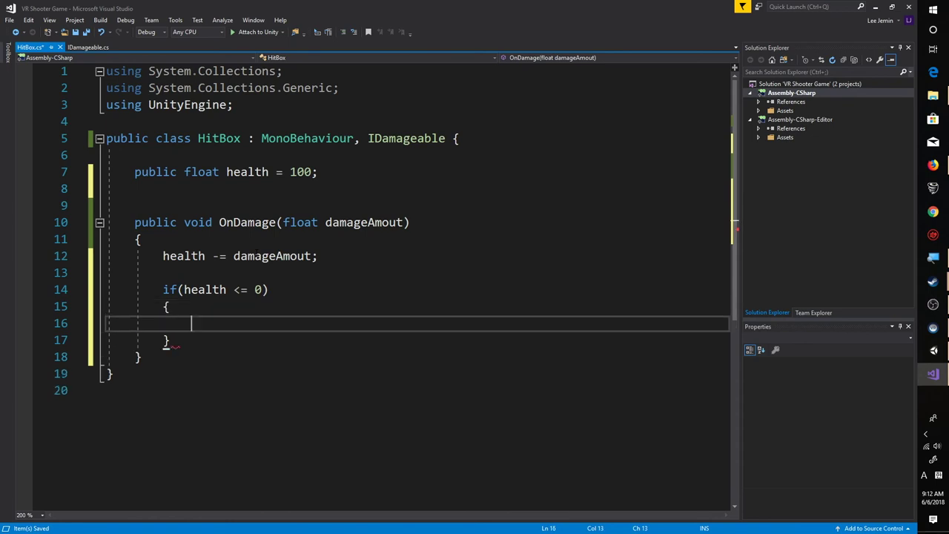
{"action": "type", "text": "gameObject.S"}
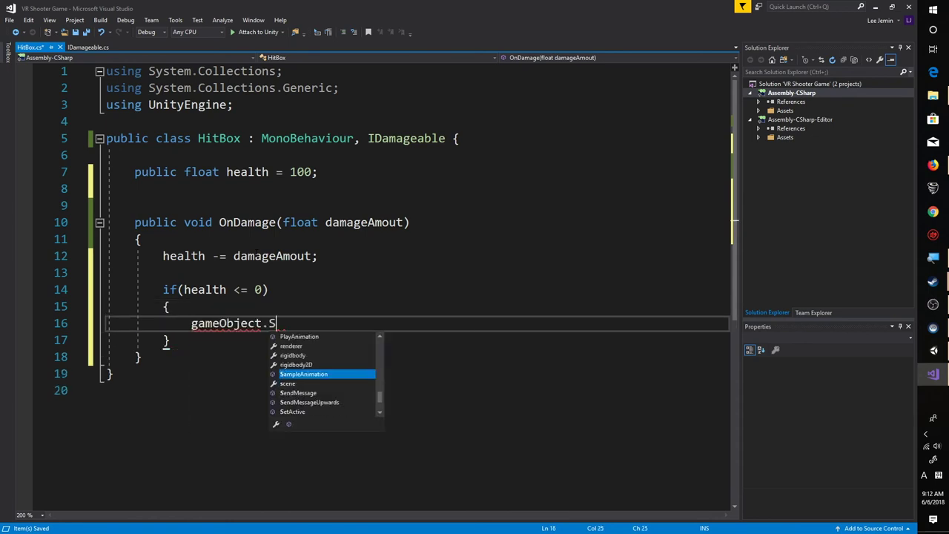
{"action": "type", "text": "etActive(false);"}
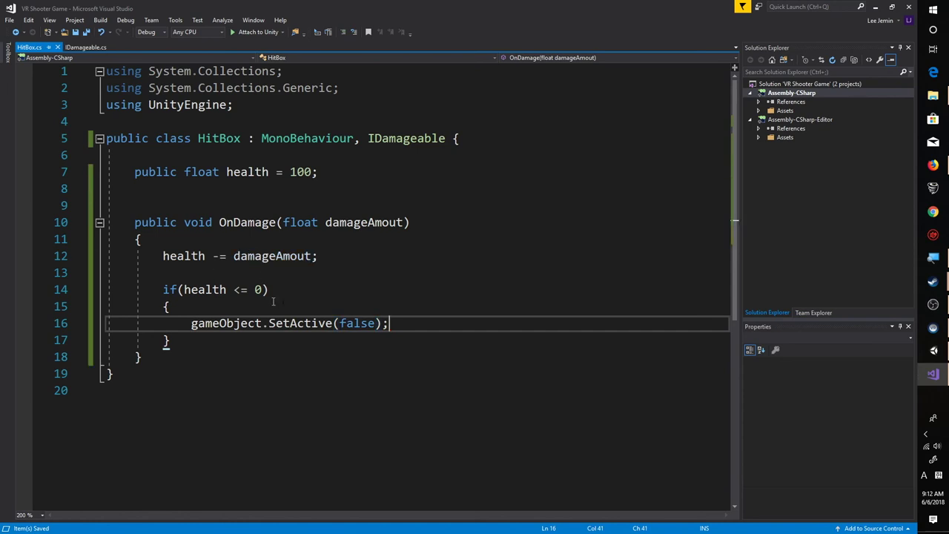
{"action": "left_click", "coordinate": [306, 272]}
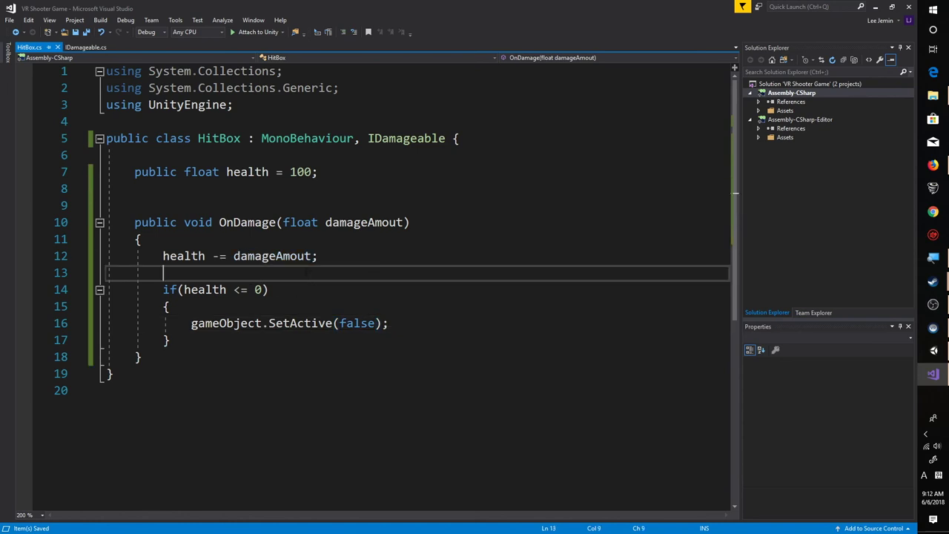
Switch to Unity and attach the HitBox script to the Hit Box object as a component
{"action": "left_click", "coordinate": [876, 7]}
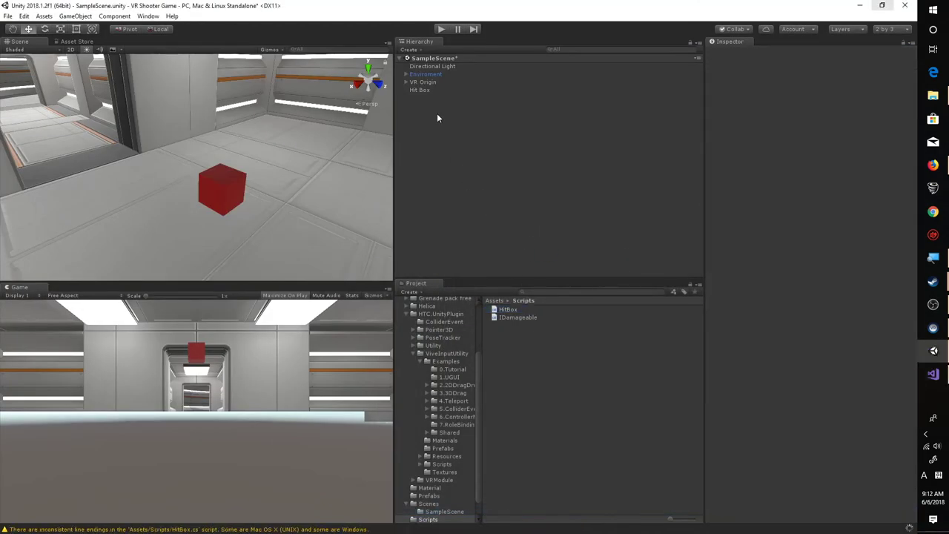
{"action": "left_click", "coordinate": [425, 90]}
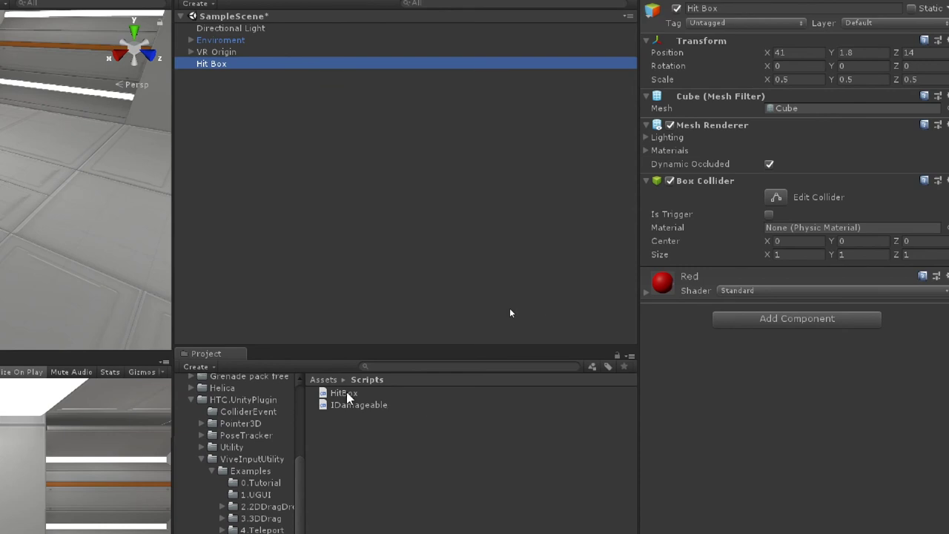
{"action": "left_click", "coordinate": [375, 438]}
{"action": "key", "text": "ctrl+z"}
{"action": "mouse_move", "coordinate": [343, 393]}
{"action": "left_mouse_down"}
{"action": "mouse_move", "coordinate": [880, 412]}
{"action": "mouse_move", "coordinate": [879, 391]}
{"action": "left_mouse_up"}
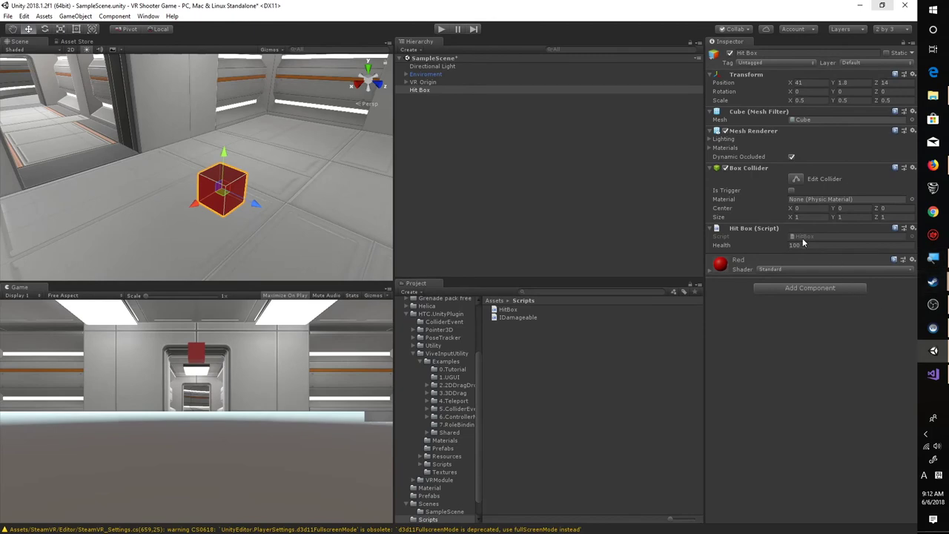
Reopen the HitBox script and review the public OnDamage method's declaration
{"action": "left_click", "coordinate": [805, 237]}
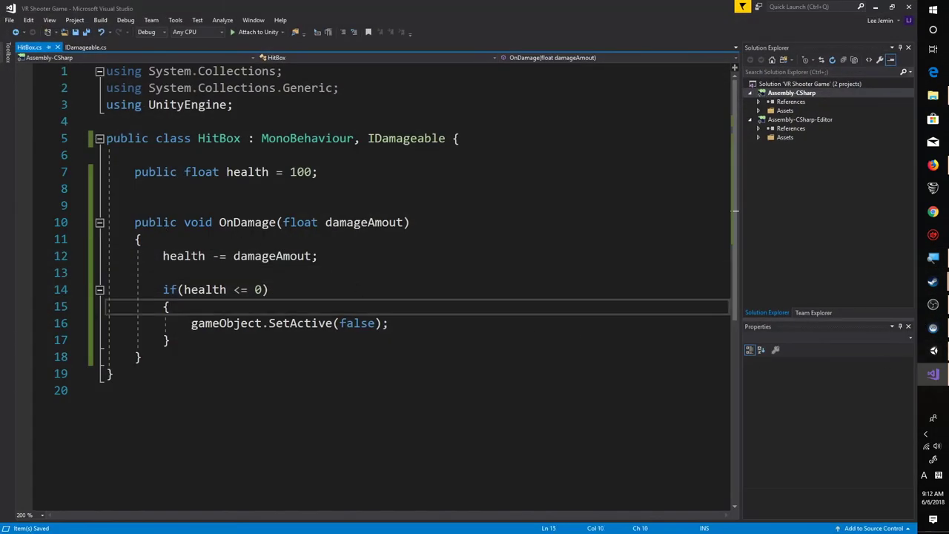
{"action": "double_click", "coordinate": [163, 224]}
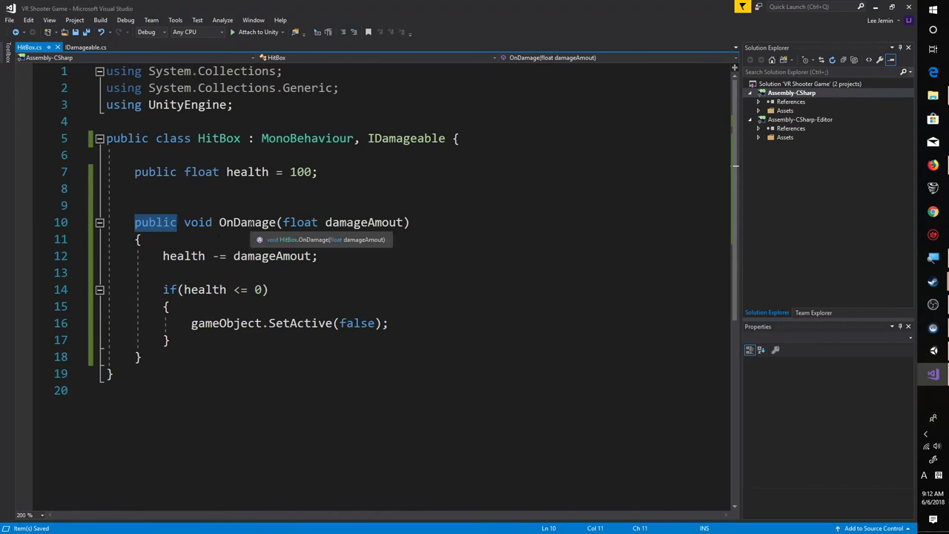
{"action": "left_click", "coordinate": [254, 223]}
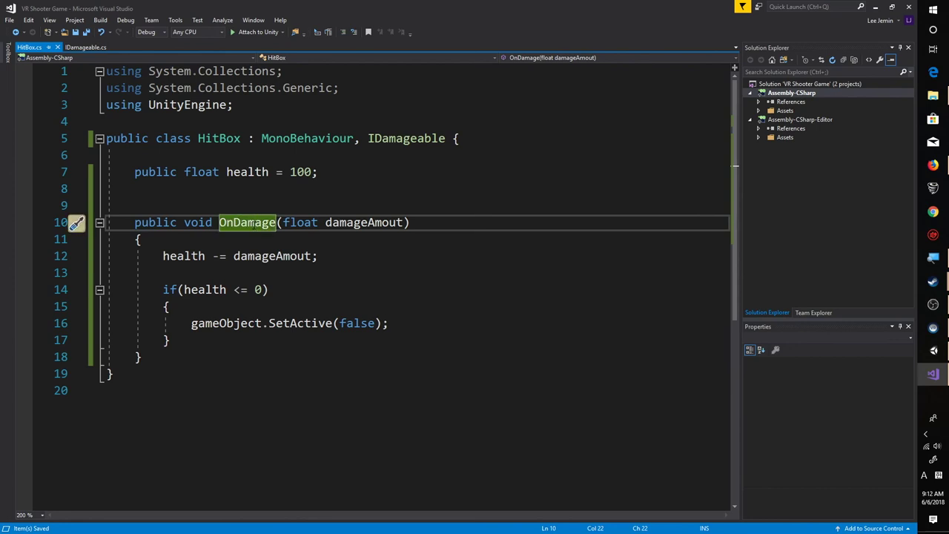
Return to Unity, create an empty object in SampleScene and name it Gun
{"action": "left_click", "coordinate": [875, 7]}
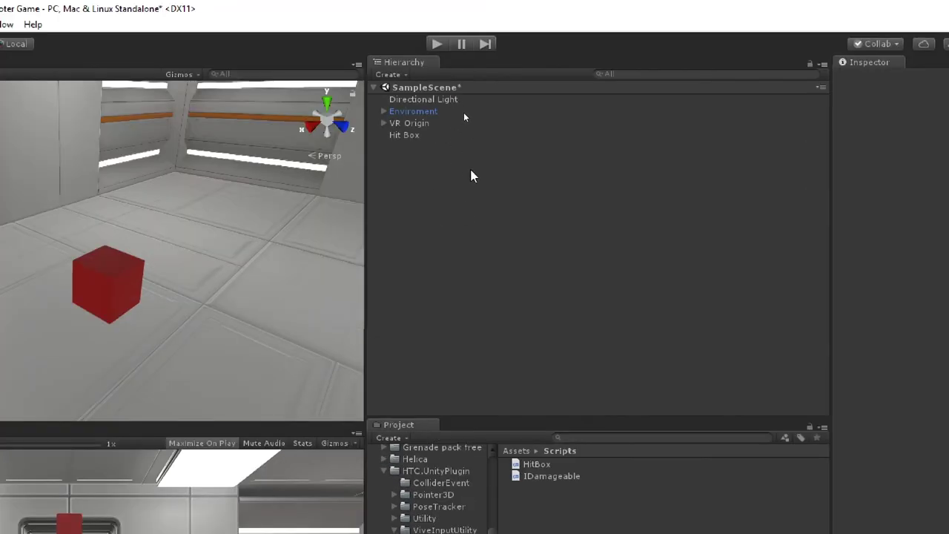
{"action": "right_click", "coordinate": [471, 170]}
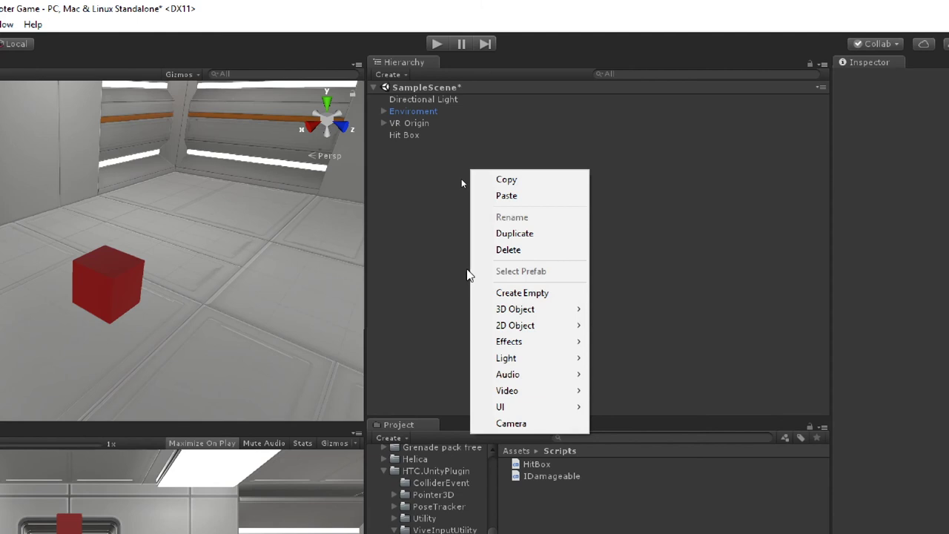
{"action": "left_click", "coordinate": [521, 293]}
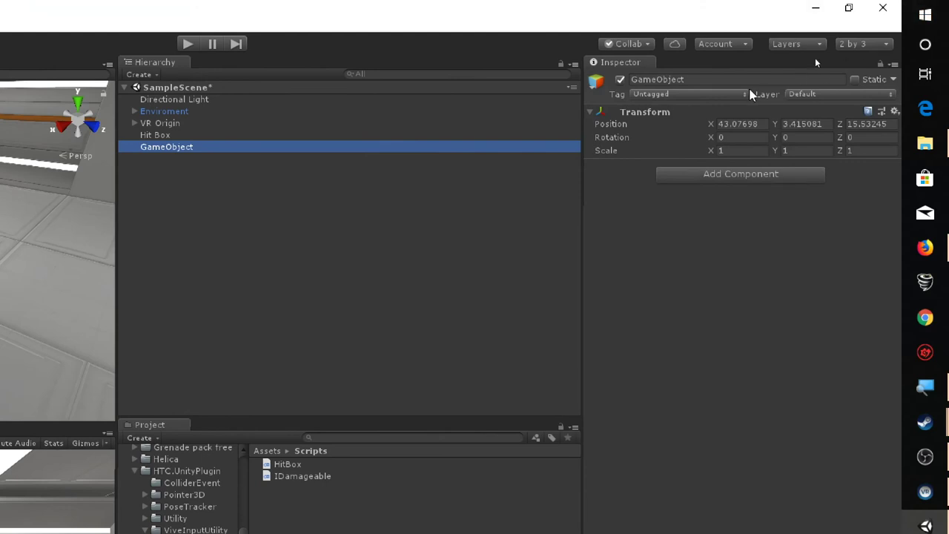
{"action": "left_click", "coordinate": [749, 79]}
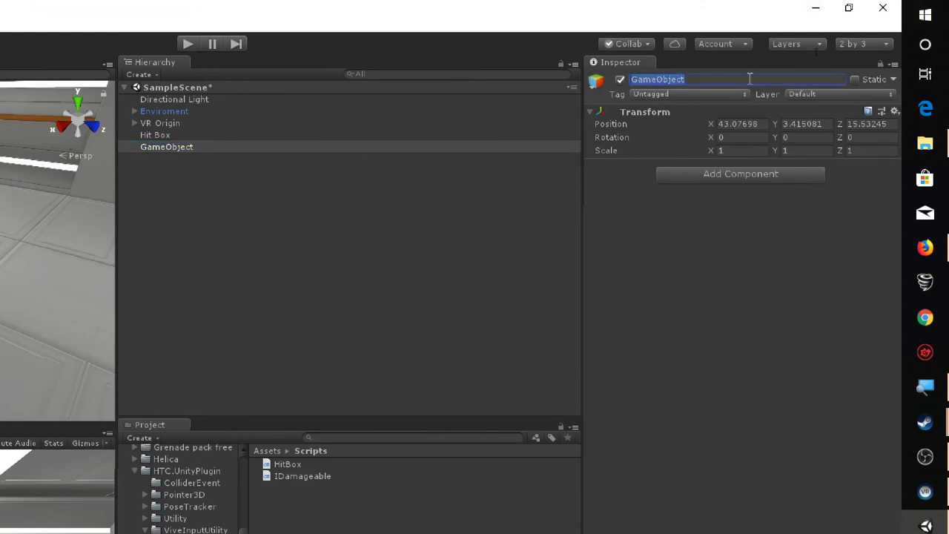
{"action": "type", "text": "Gun"}
{"action": "key", "text": "Return"}
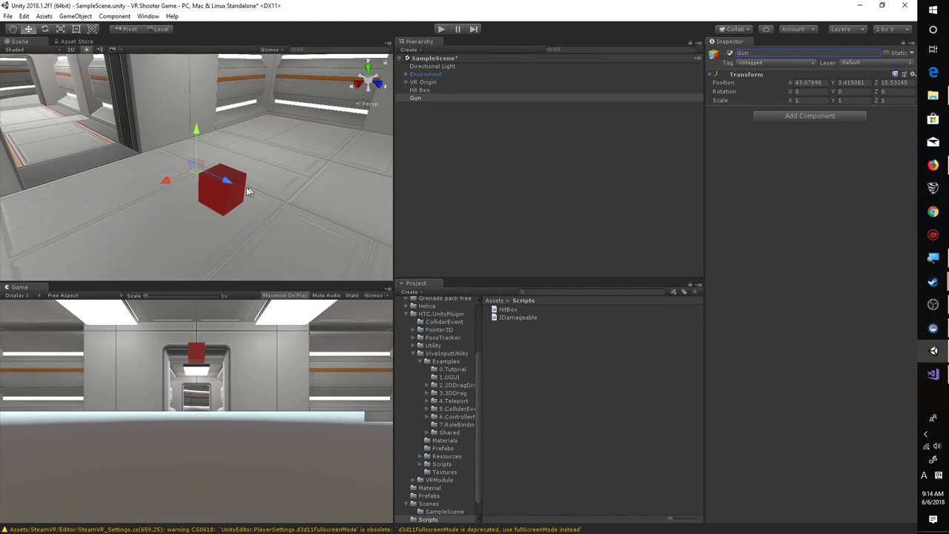
Nudge the Gun object slightly along the Z axis in the scene to about 15.6
{"action": "scroll", "coordinate": [252, 207], "scroll_direction": "down", "scroll_amount": 5}
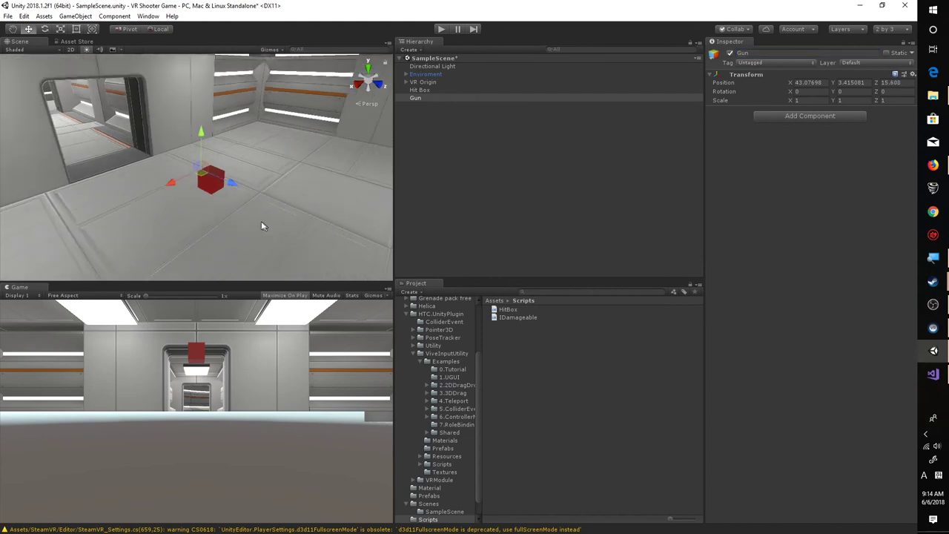
{"action": "left_click_drag", "start_coordinate": [233, 186], "coordinate": [226, 204]}
{"action": "key", "text": "f"}
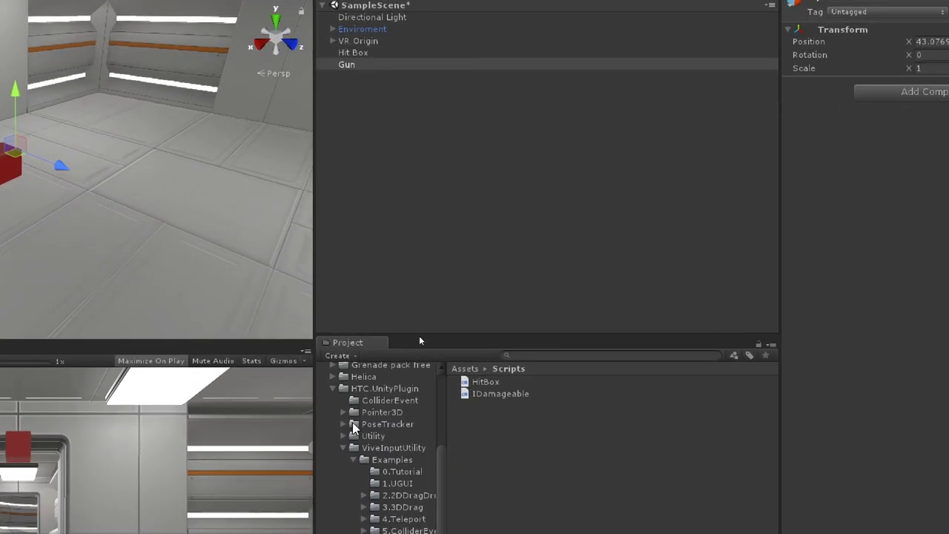
Open the Prefabs folder of the PM-40 model inside the Helica assets
{"action": "left_click", "coordinate": [333, 388]}
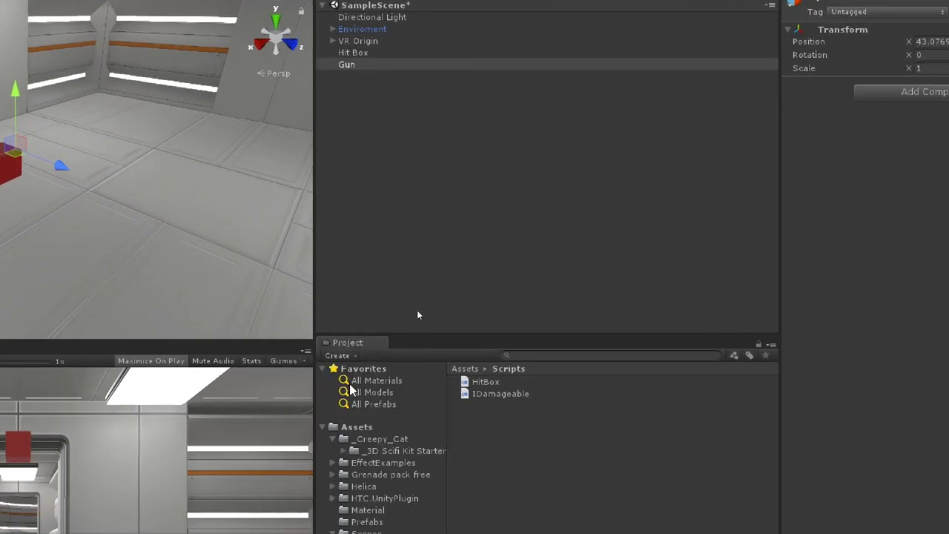
{"action": "left_click", "coordinate": [366, 488]}
{"action": "double_click", "coordinate": [495, 382]}
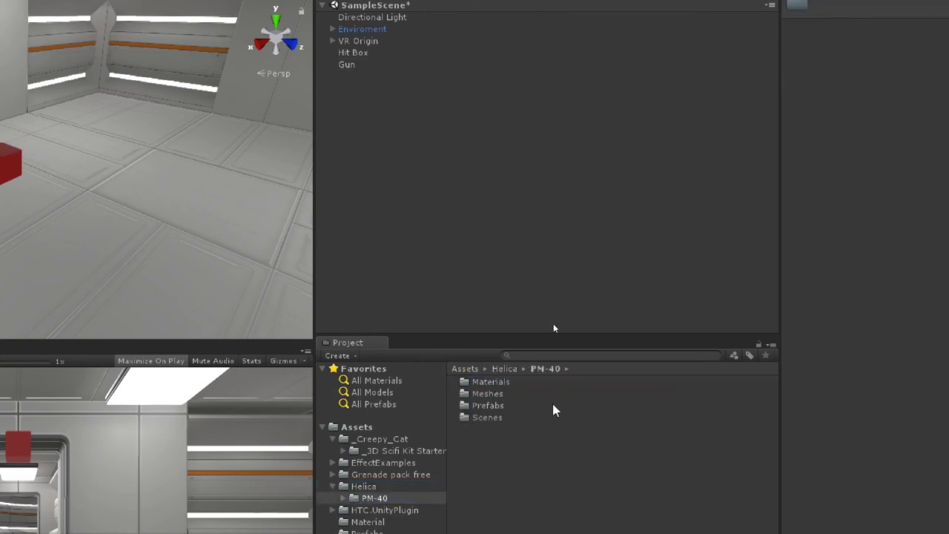
{"action": "double_click", "coordinate": [496, 407]}
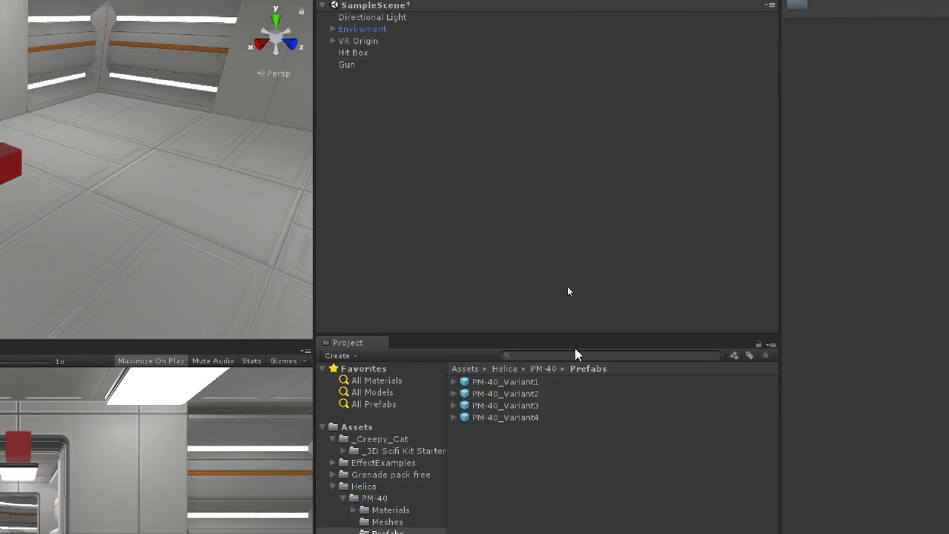
Preview the PM-40_Variant1 prefab and add it to the scene as a child of the Gun object
{"action": "left_click", "coordinate": [519, 382]}
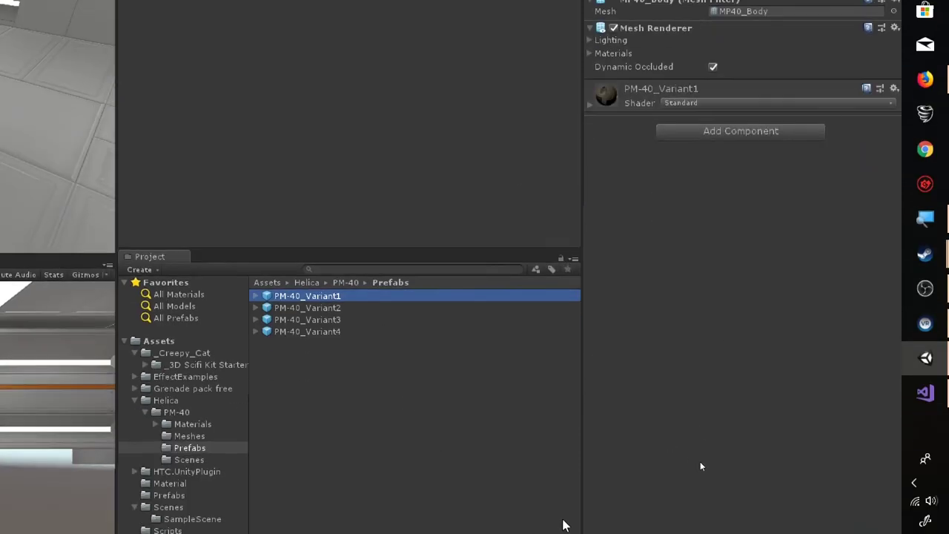
{"action": "left_click", "coordinate": [741, 512]}
{"action": "left_click_drag", "start_coordinate": [856, 440], "coordinate": [826, 338]}
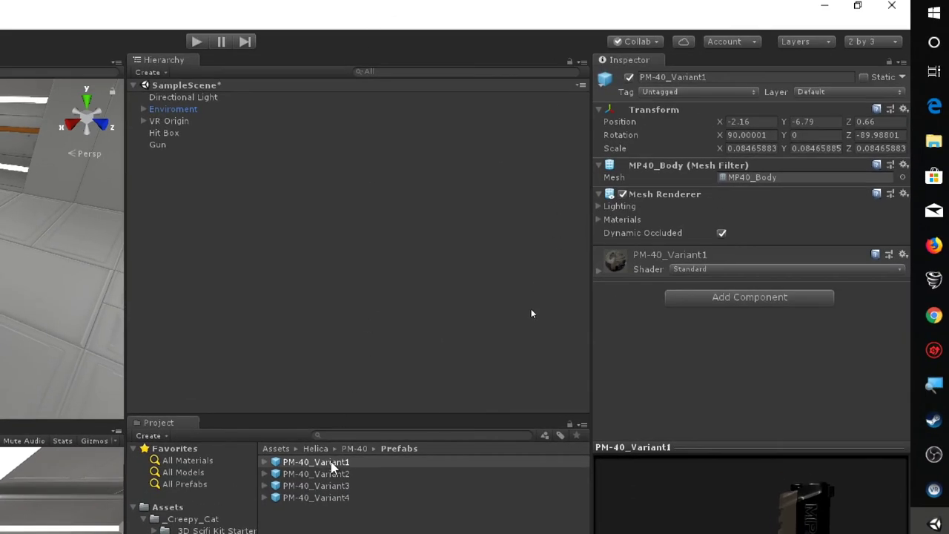
{"action": "left_click_drag", "start_coordinate": [337, 461], "coordinate": [165, 146]}
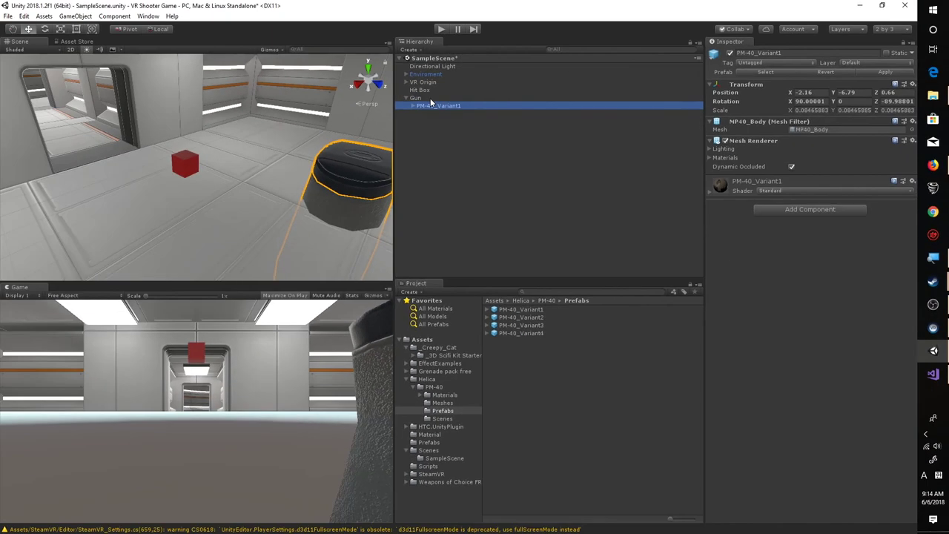
Set the local position of PM-40_Variant1 under Gun to 0, 0, 0
{"action": "double_click", "coordinate": [430, 105]}
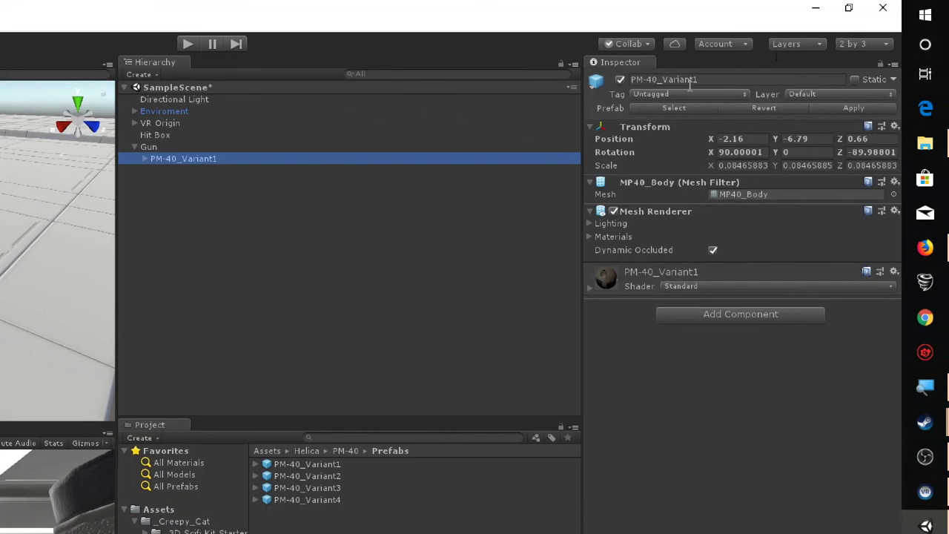
{"action": "left_click", "coordinate": [744, 140]}
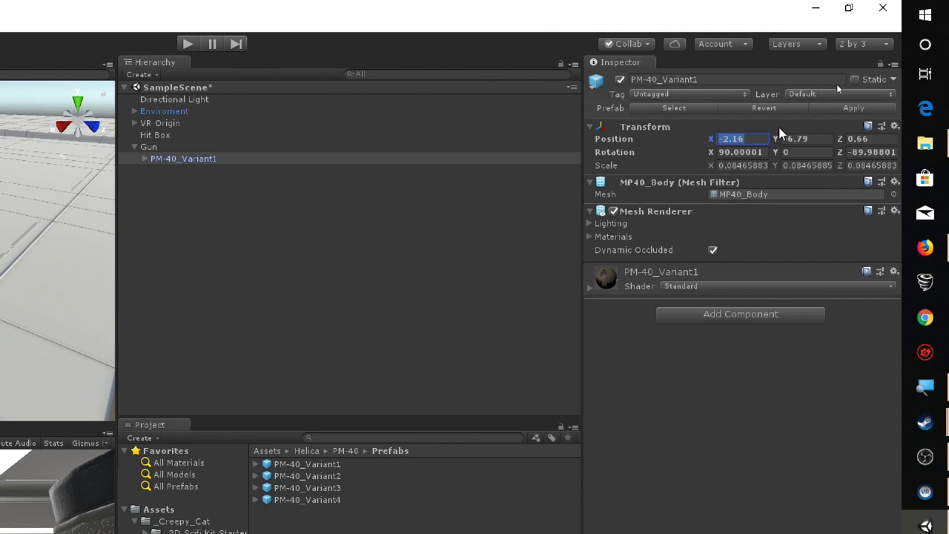
{"action": "type", "text": "0"}
{"action": "key", "text": "Tab"}
{"action": "type", "text": "0"}
{"action": "key", "text": "Tab"}
{"action": "type", "text": "0"}
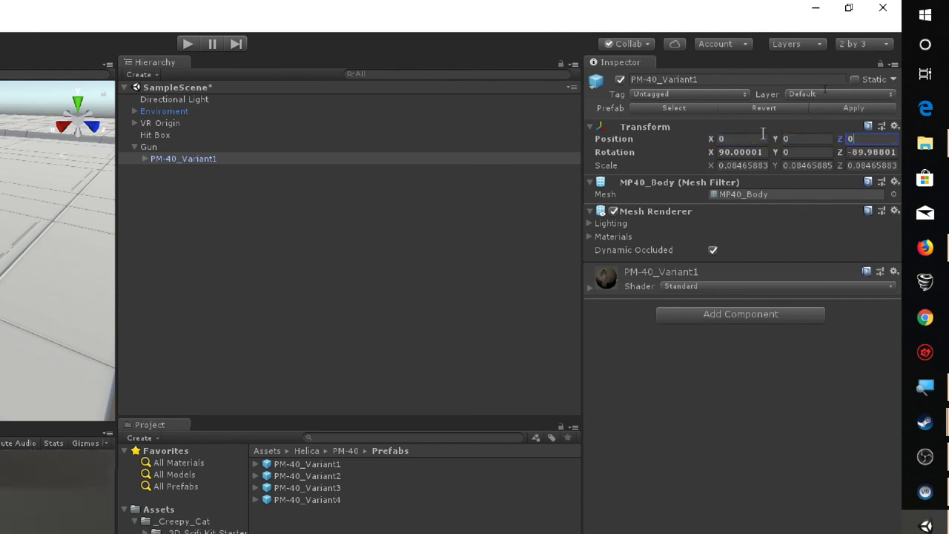
Set the rotation of PM-40_Variant1 to 0 on the X, Y and Z axes
{"action": "left_click", "coordinate": [753, 152]}
{"action": "type", "text": "0"}
{"action": "key", "text": "Tab"}
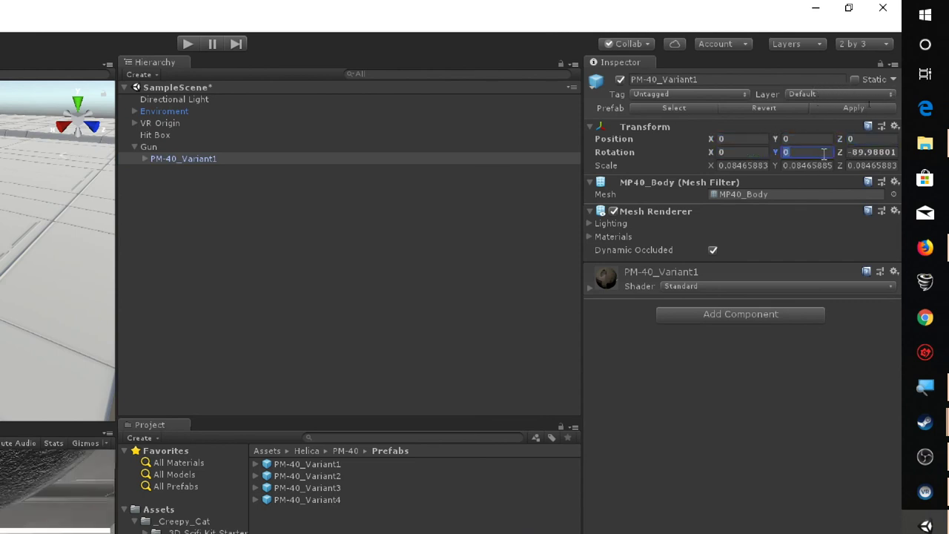
{"action": "type", "text": "0"}
{"action": "key", "text": "Tab"}
{"action": "type", "text": "0"}
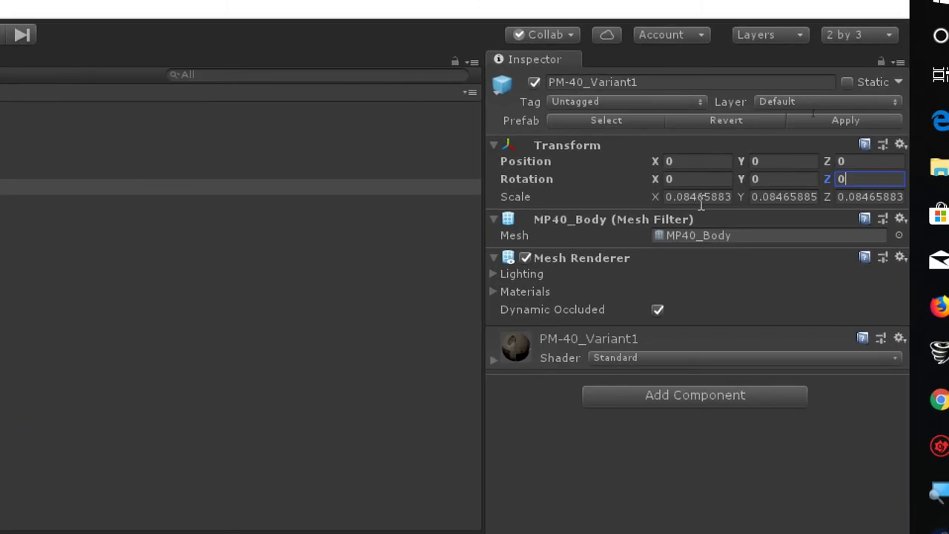
Set the scale of PM-40_Variant1 to 0.001 on the X, Y and Z axes
{"action": "left_click", "coordinate": [743, 167]}
{"action": "type", "text": "0."}
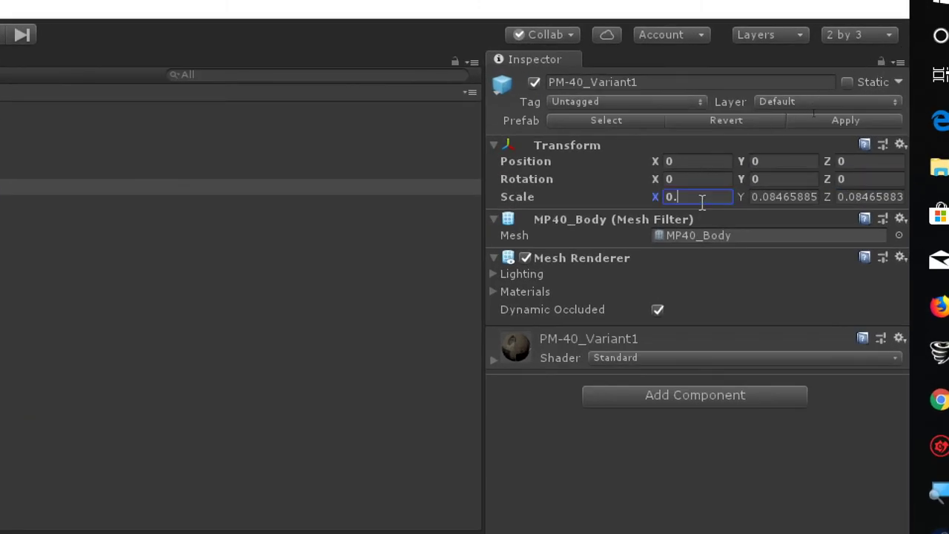
{"action": "type", "text": "001"}
{"action": "key", "text": "Tab"}
{"action": "type", "text": "0"}
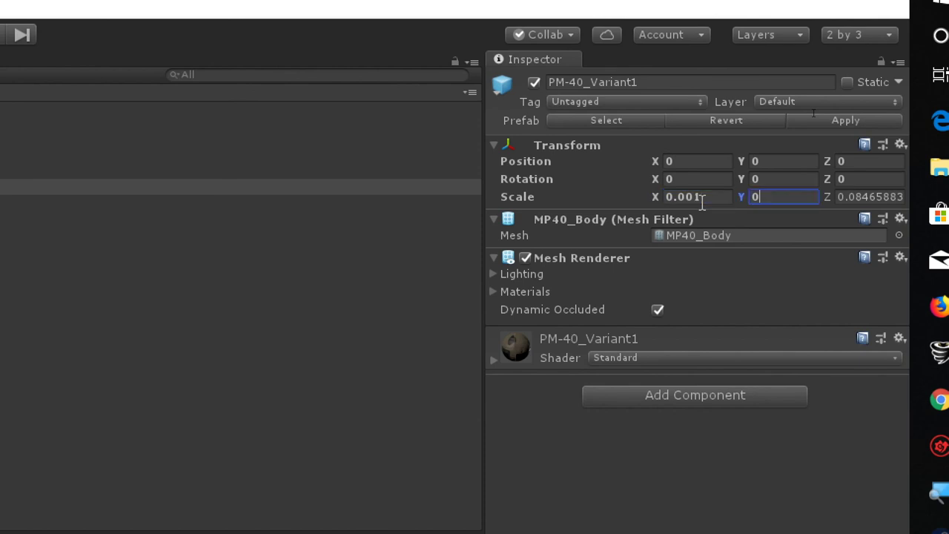
{"action": "type", "text": ".001"}
{"action": "key", "text": "Tab"}
{"action": "type", "text": "0.001"}
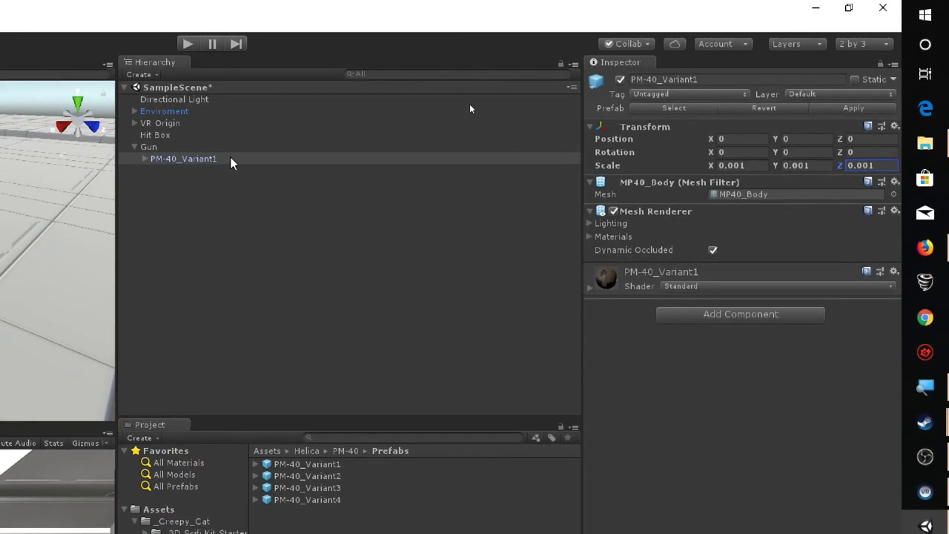
{"action": "left_click", "coordinate": [12, 188]}
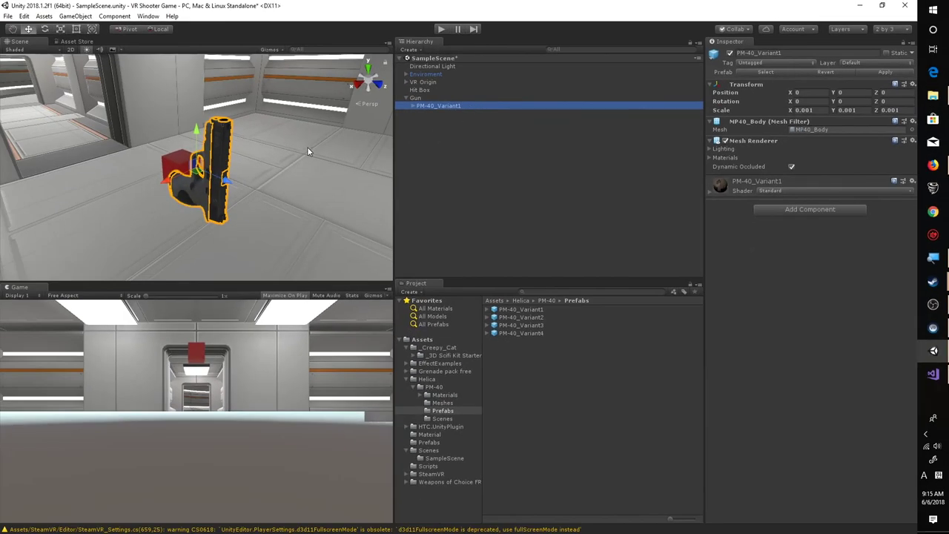
Select the Gun parent and try moving it vertically in the scene together with its pistol model
{"action": "left_click_drag", "start_coordinate": [307, 148], "coordinate": [241, 214], "text": "alt"}
{"action": "scroll", "coordinate": [248, 188], "scroll_direction": "down", "scroll_amount": 2}
{"action": "middle_click_drag", "start_coordinate": [242, 214], "coordinate": [311, 158]}
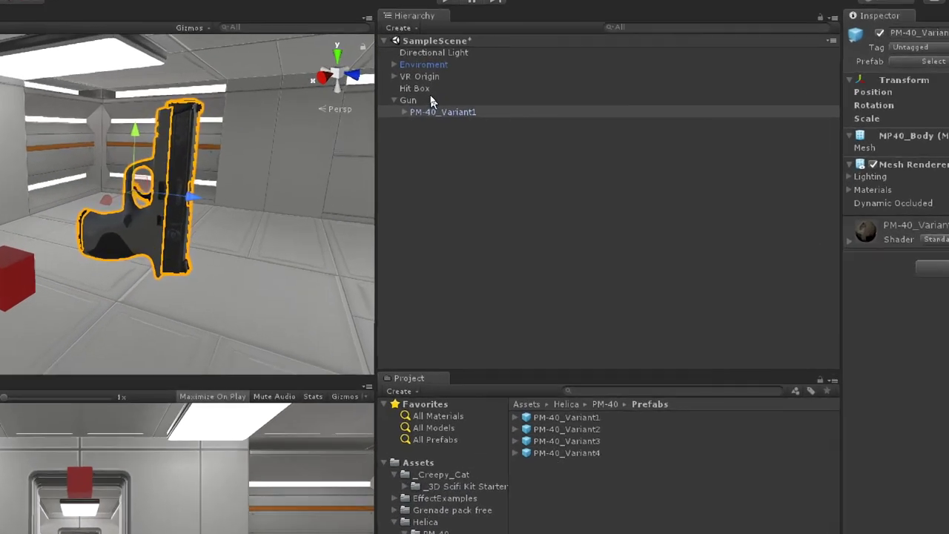
{"action": "left_click", "coordinate": [431, 95]}
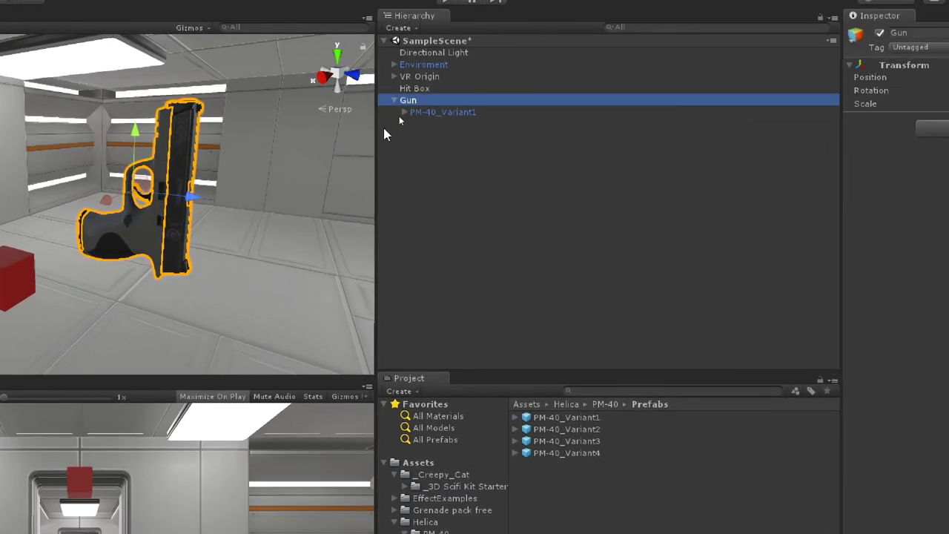
{"action": "left_click_drag", "start_coordinate": [134, 132], "coordinate": [138, 200]}
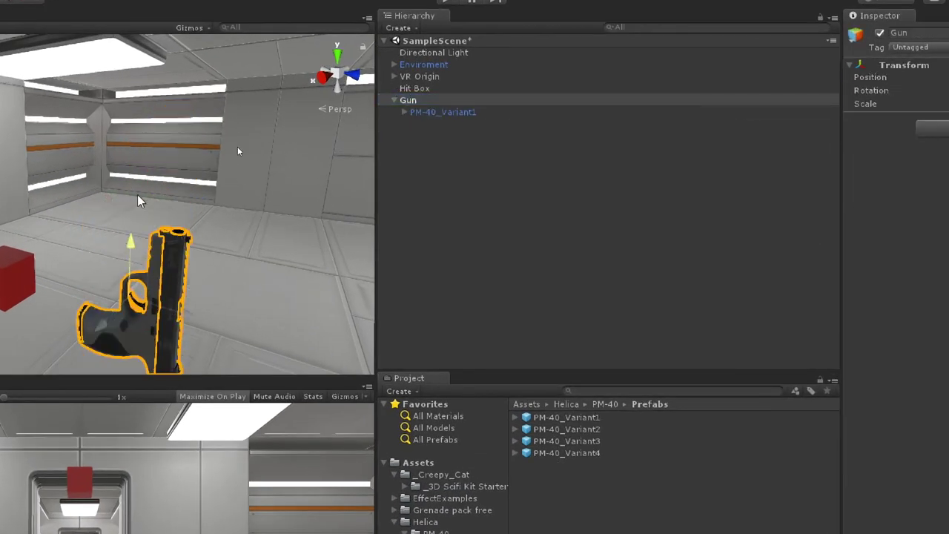
{"action": "scroll", "coordinate": [186, 170], "scroll_direction": "down", "scroll_amount": 5}
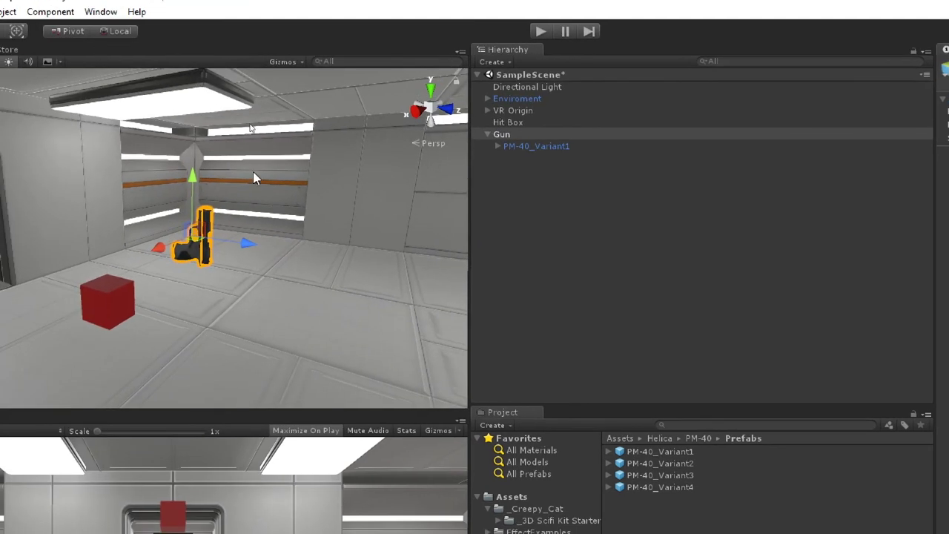
{"action": "scroll", "coordinate": [158, 143], "scroll_direction": "up", "scroll_amount": 4}
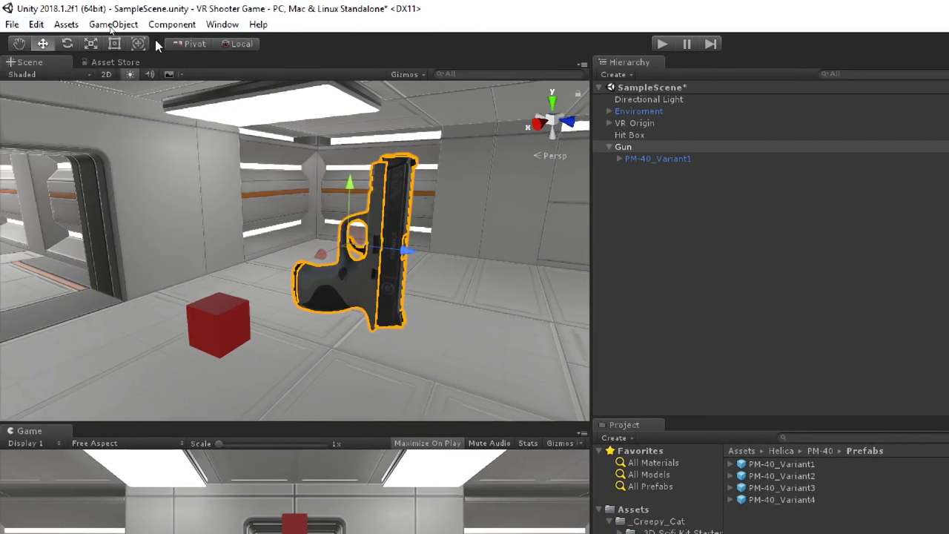
Switch the transform handles to Center and Global, return them to Pivot and Local, and select Gun
{"action": "left_click", "coordinate": [68, 32]}
{"action": "left_click", "coordinate": [101, 32]}
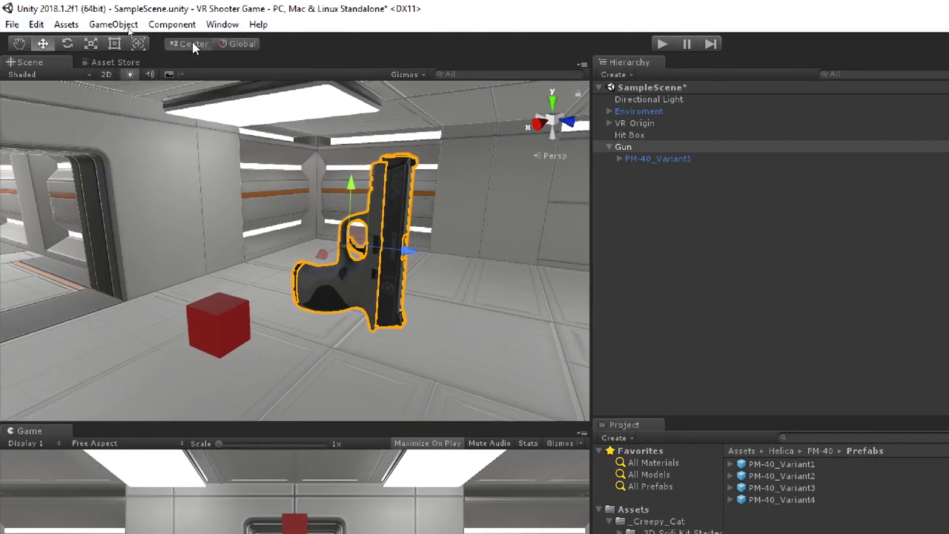
{"action": "left_click", "coordinate": [192, 43]}
{"action": "left_click", "coordinate": [234, 44]}
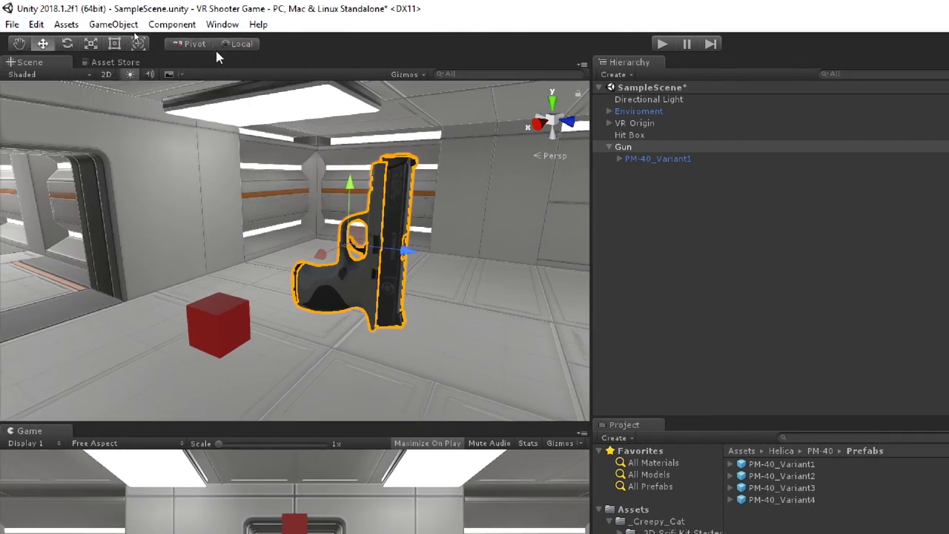
{"action": "left_click", "coordinate": [627, 146]}
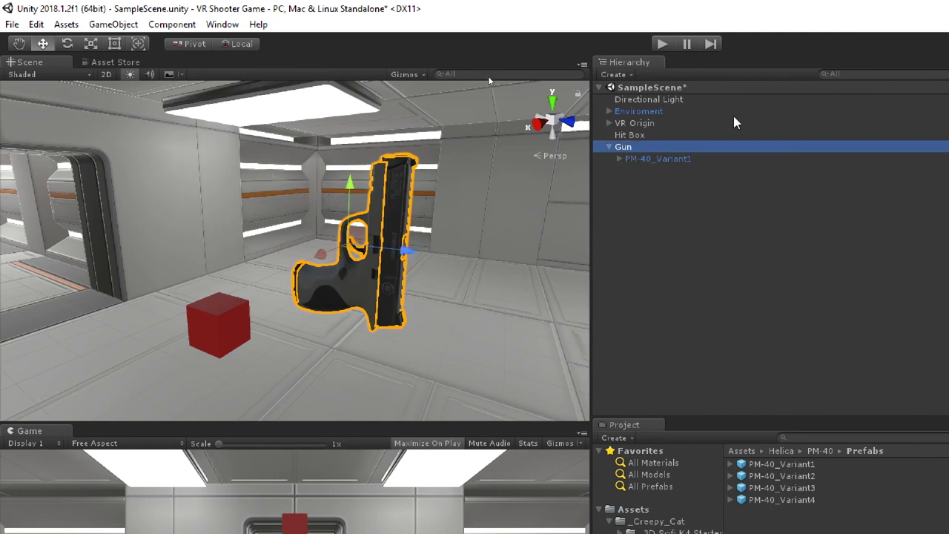
Try an X rotation of -90 on PM-40_Variant1 and compare the barrel direction with Gun's axes
{"action": "left_click", "coordinate": [662, 158]}
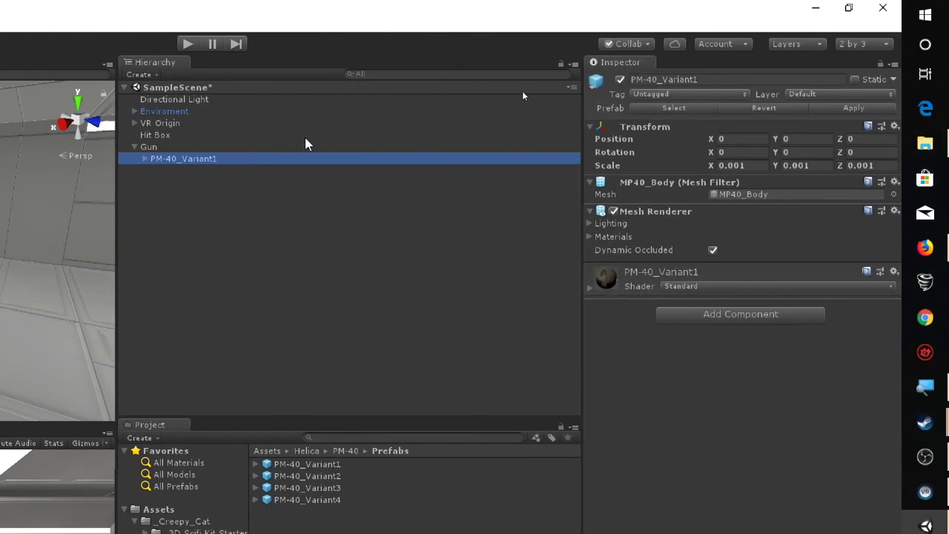
{"action": "left_click", "coordinate": [737, 152]}
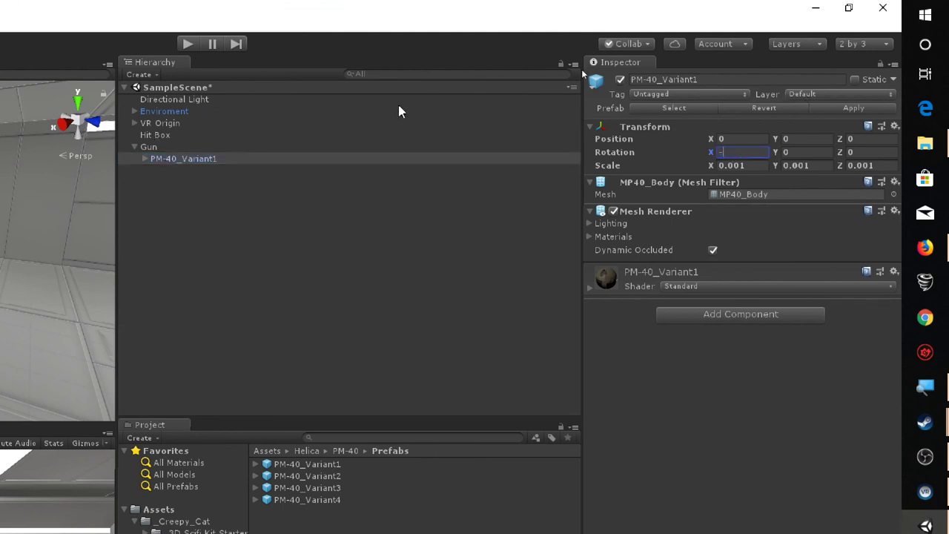
{"action": "type", "text": "-90"}
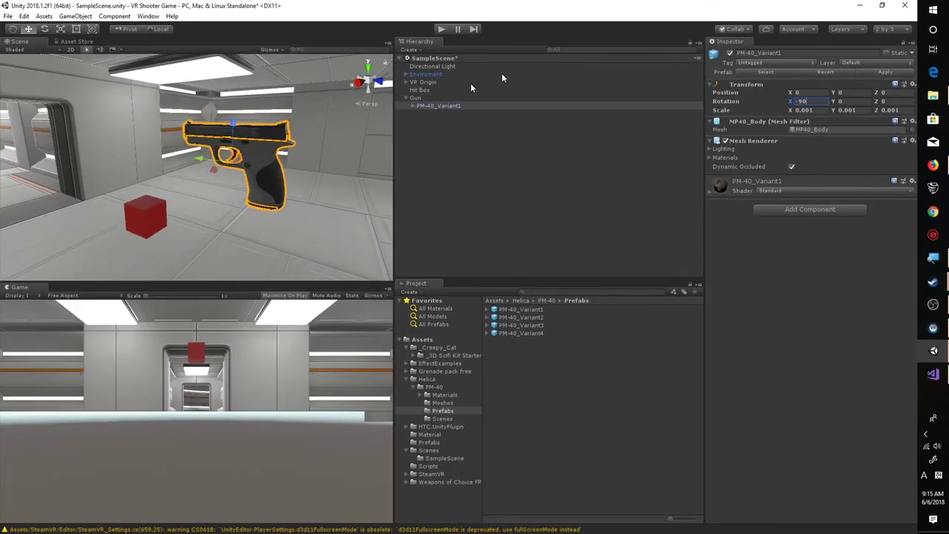
{"action": "key", "text": "Return"}
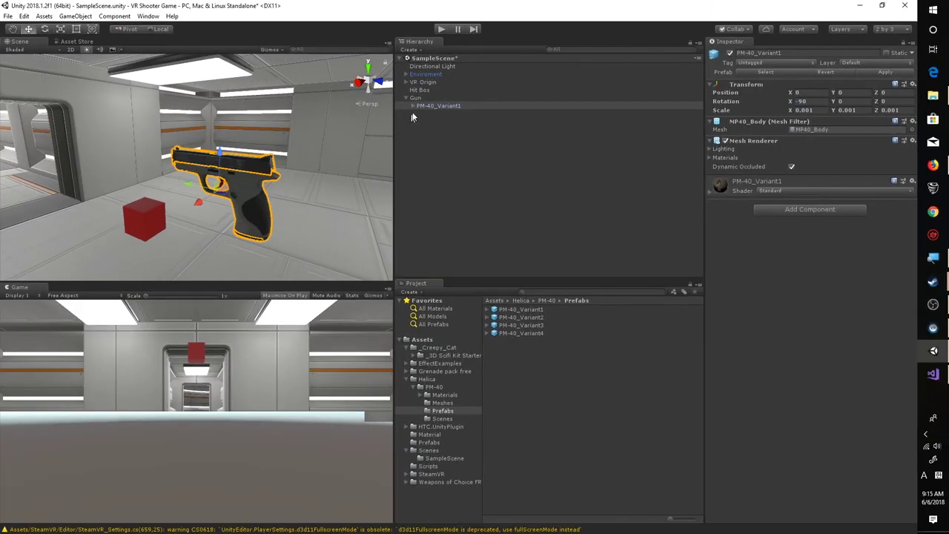
{"action": "left_click", "coordinate": [429, 89]}
{"action": "left_click", "coordinate": [422, 97]}
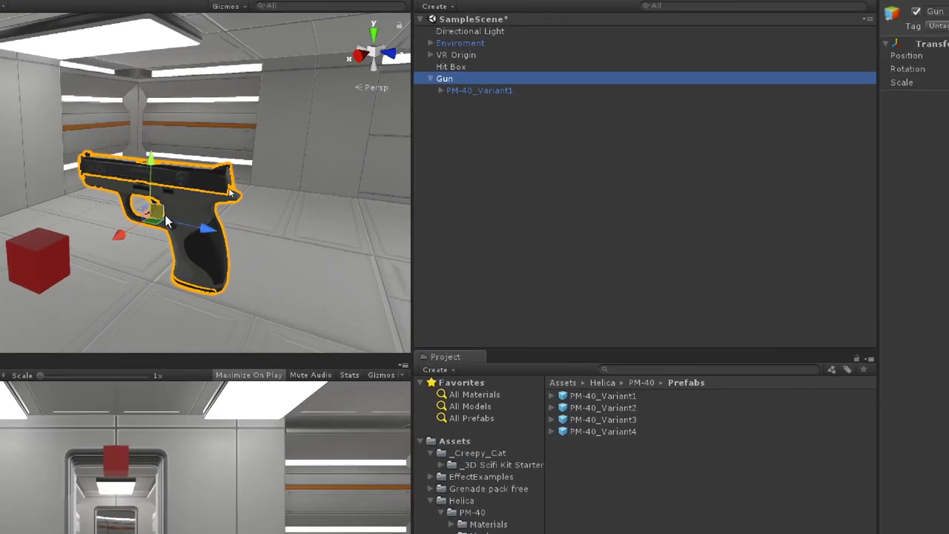
{"action": "left_click", "coordinate": [501, 101]}
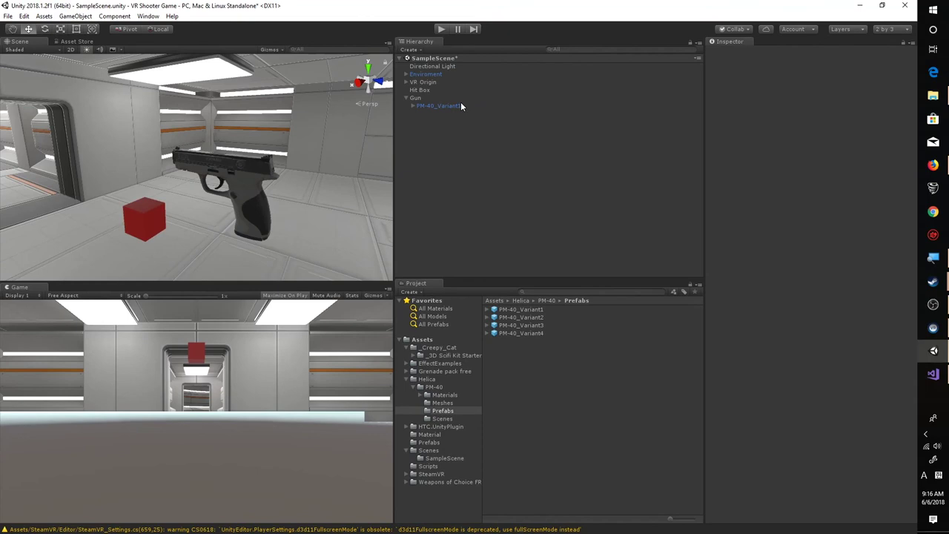
{"action": "left_click", "coordinate": [461, 98]}
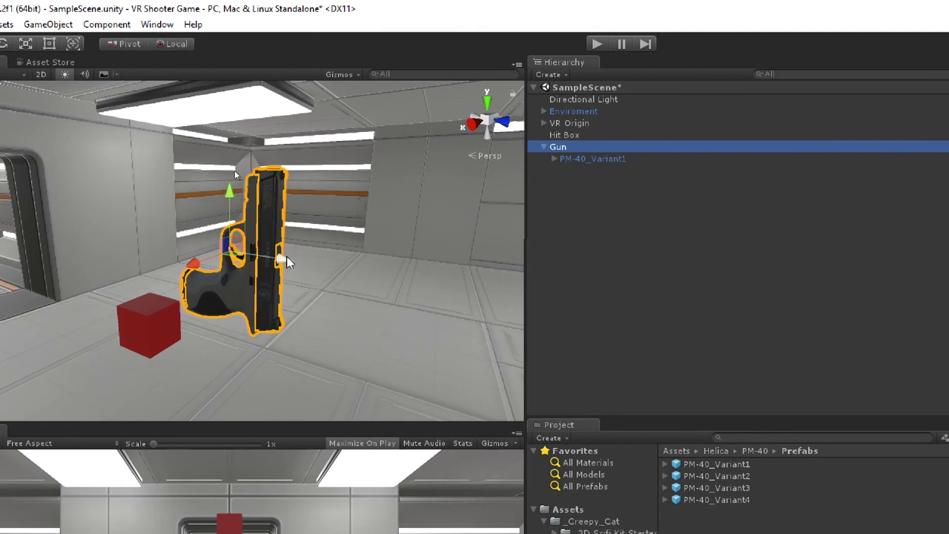
Set PM-40_Variant1's X rotation to -90 and turn it about Y so the barrel points along Gun's positive Z axis
{"action": "left_click", "coordinate": [584, 159]}
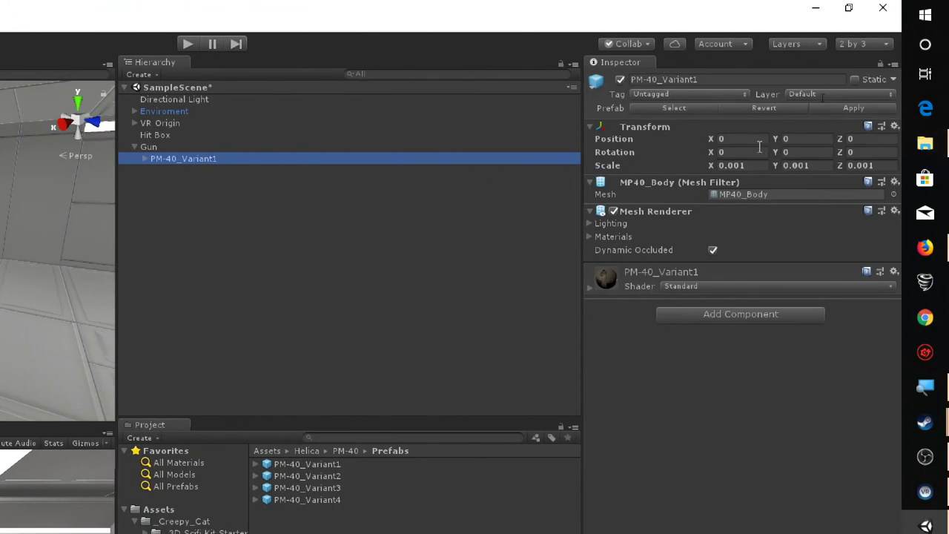
{"action": "left_click", "coordinate": [758, 149]}
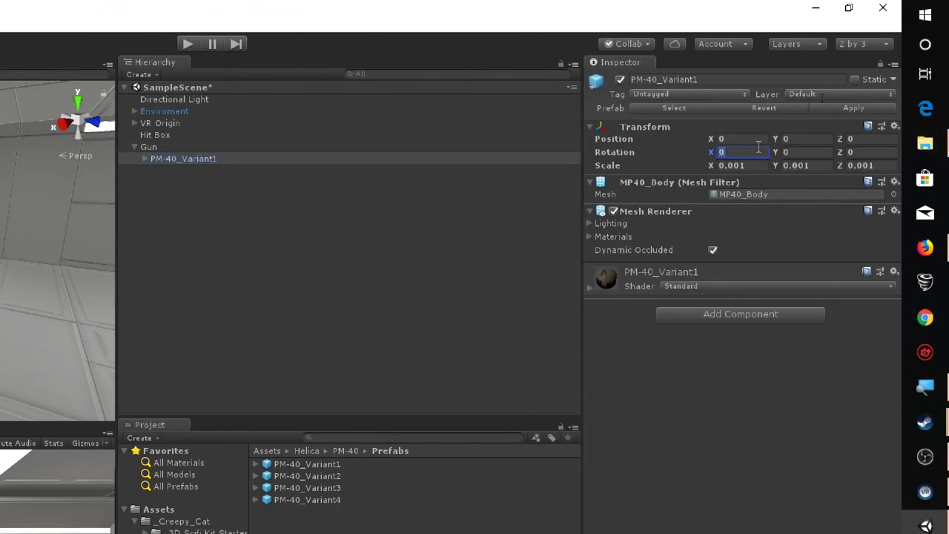
{"action": "type", "text": "-90"}
{"action": "key", "text": "Tab"}
{"action": "type", "text": "90"}
{"action": "key", "text": "Tab"}
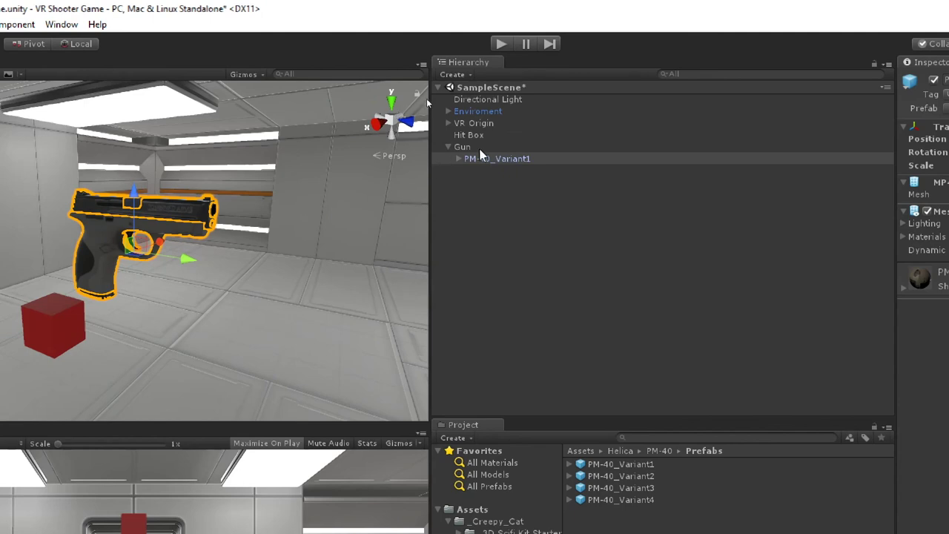
{"action": "left_click", "coordinate": [479, 147]}
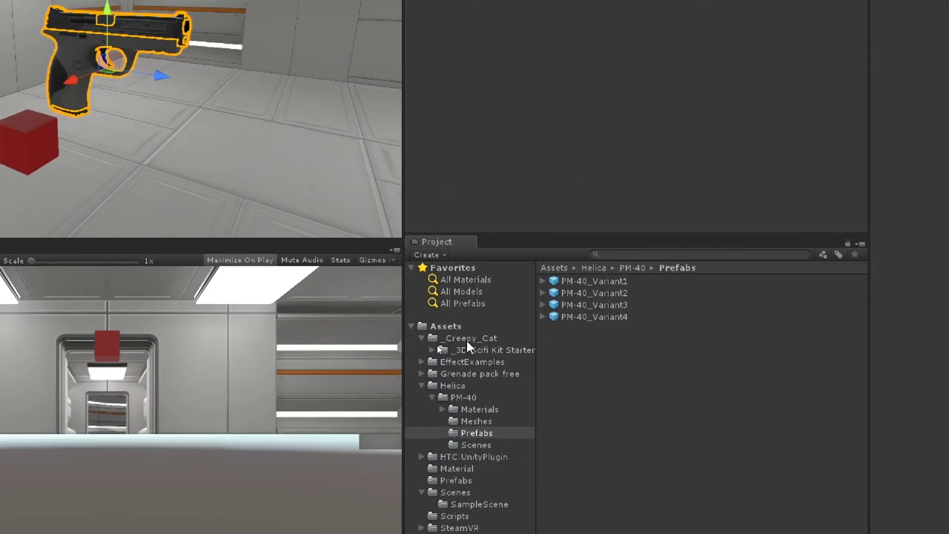
Save the Gun object as a prefab in the Prefabs folder under Assets
{"action": "left_click", "coordinate": [456, 327]}
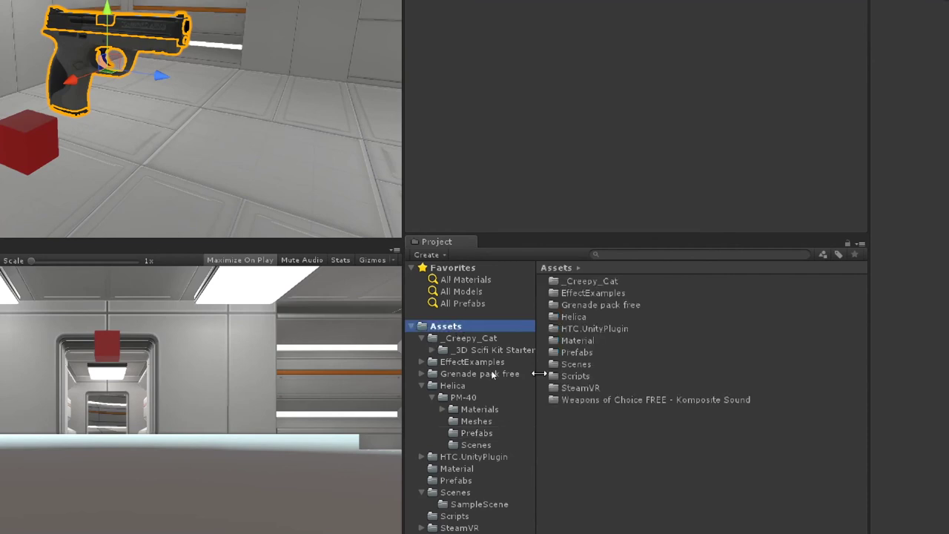
{"action": "double_click", "coordinate": [585, 348]}
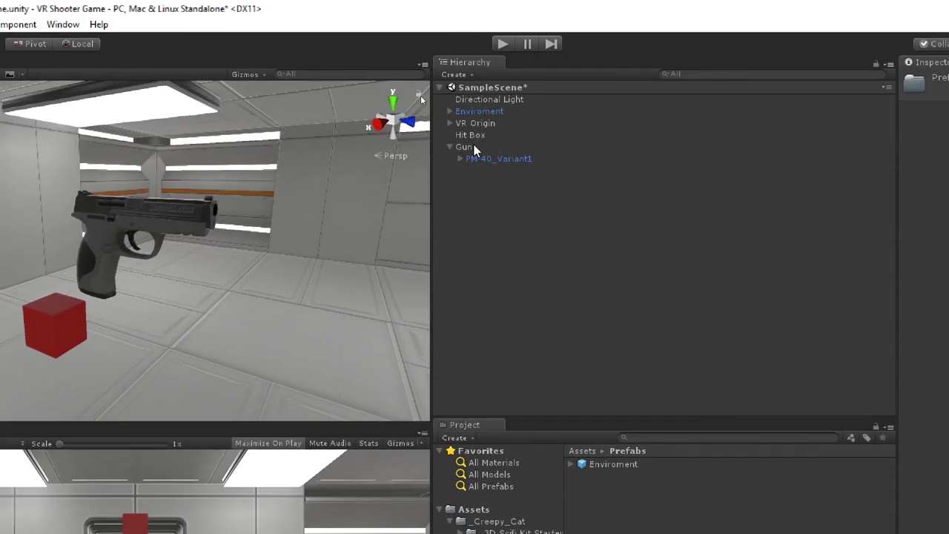
{"action": "left_click_drag", "start_coordinate": [464, 147], "coordinate": [744, 473]}
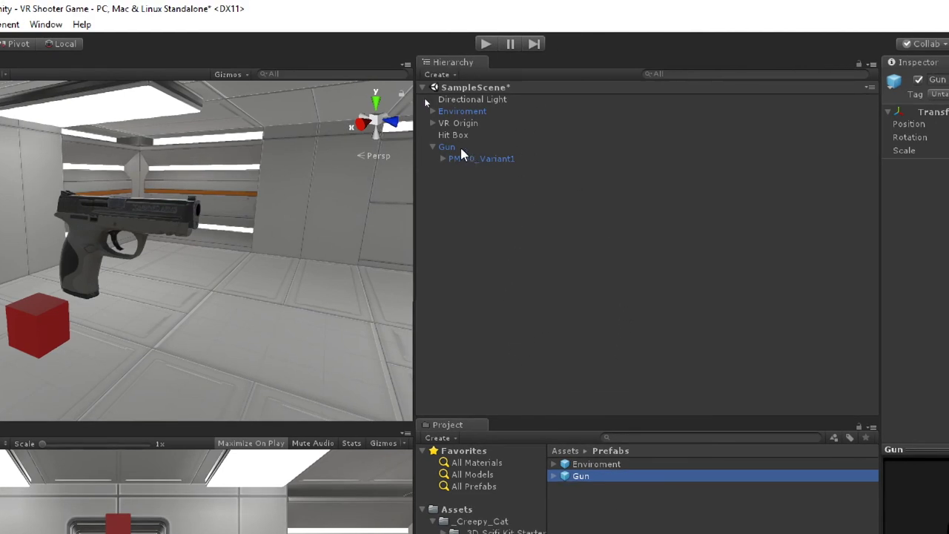
Make Gun a child of RightHand in the ViveCameraRig under VR Origin's Height Setup
{"action": "left_click", "coordinate": [432, 111]}
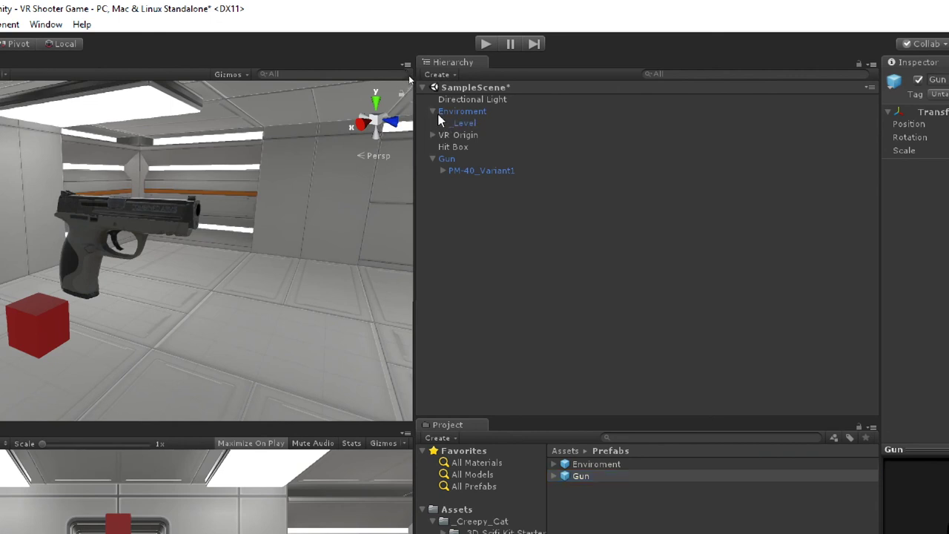
{"action": "left_click", "coordinate": [432, 135]}
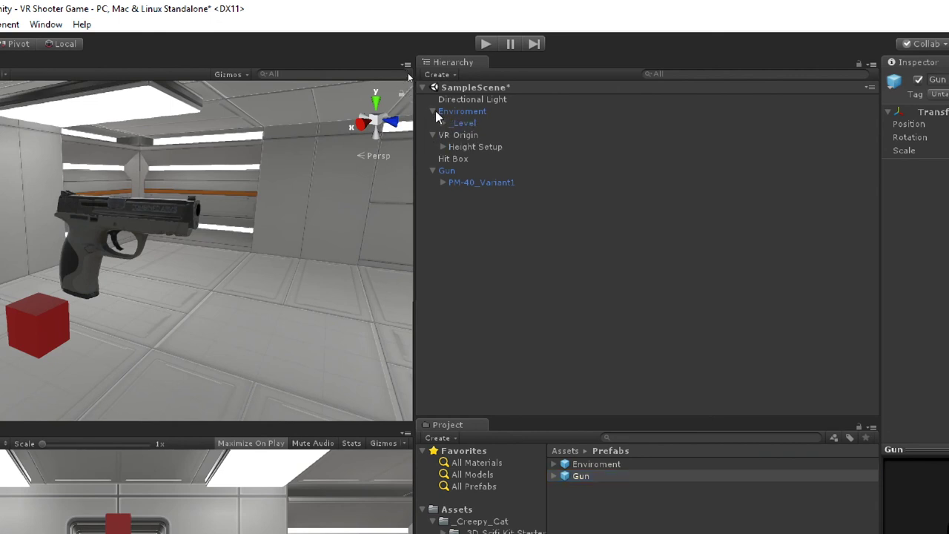
{"action": "left_click", "coordinate": [433, 111]}
{"action": "left_click", "coordinate": [443, 135]}
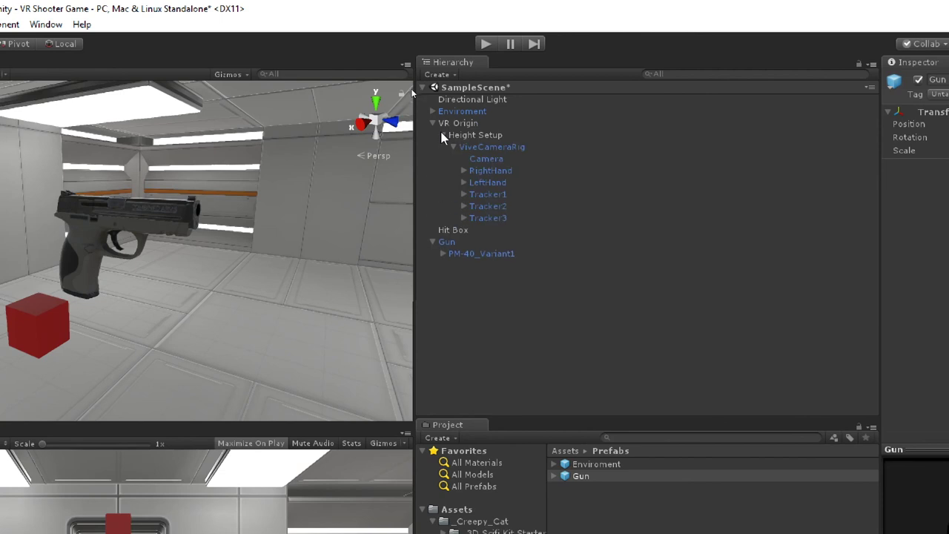
{"action": "left_click", "coordinate": [464, 171]}
{"action": "left_click", "coordinate": [452, 254]}
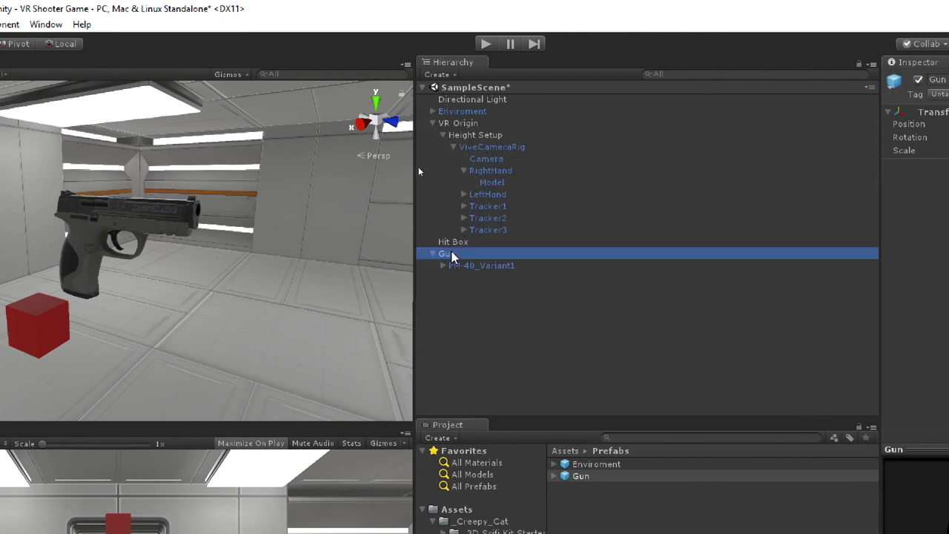
{"action": "left_click_drag", "start_coordinate": [453, 254], "coordinate": [527, 170]}
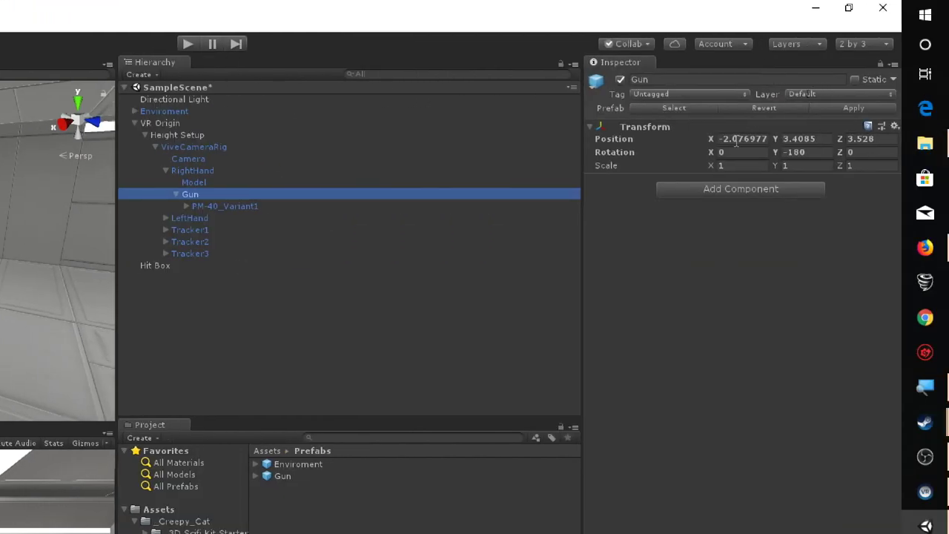
Set the local position of Gun under RightHand to 0, 0, 0
{"action": "left_click", "coordinate": [752, 140]}
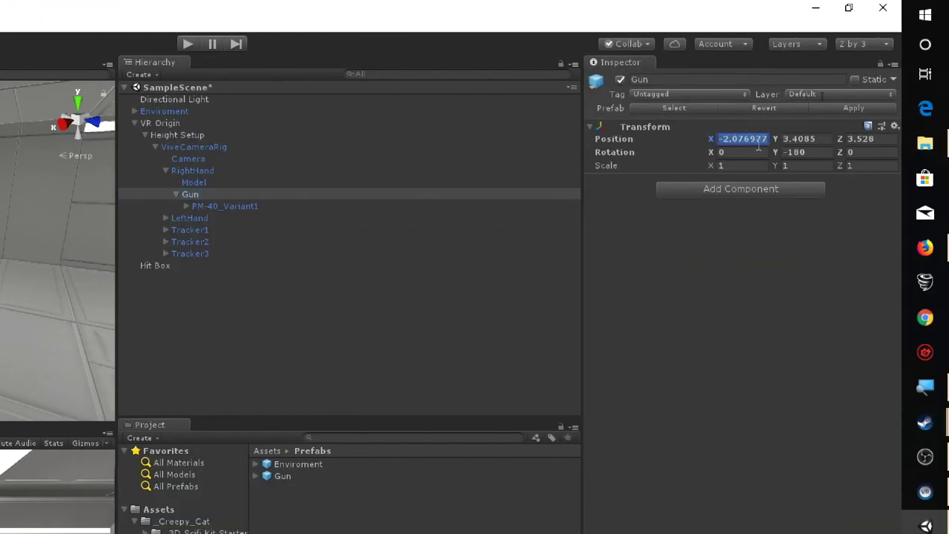
{"action": "type", "text": "0"}
{"action": "key", "text": "Tab"}
{"action": "type", "text": "0"}
{"action": "key", "text": "Tab"}
{"action": "type", "text": "0"}
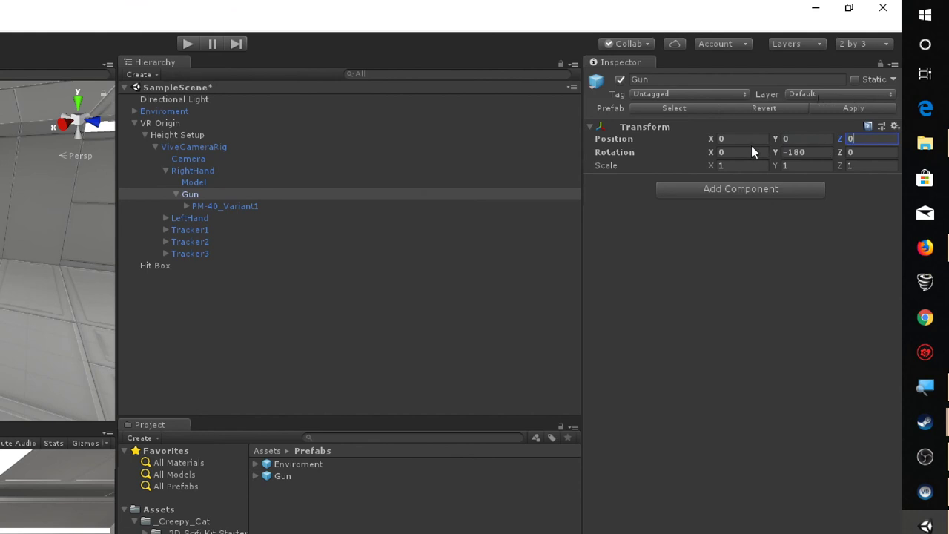
Set Gun's Y and Z rotation under RightHand to 0
{"action": "key", "text": "Tab"}
{"action": "key", "text": "Tab"}
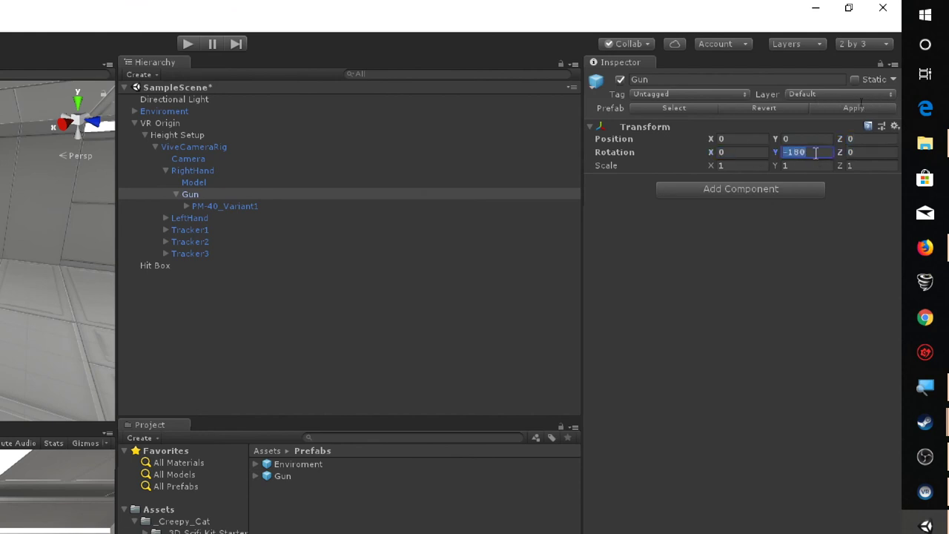
{"action": "type", "text": "0"}
{"action": "key", "text": "Tab"}
{"action": "type", "text": "0"}
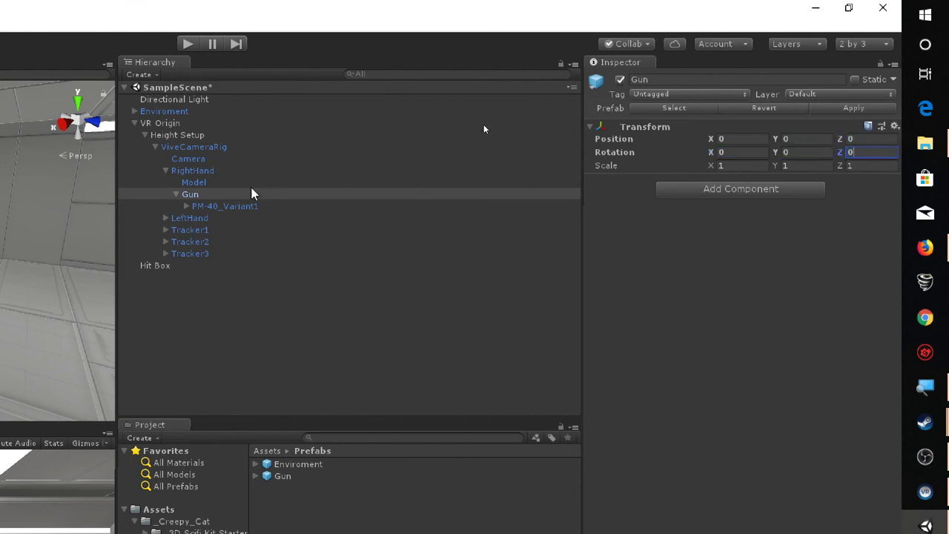
Select RightHand, play the scene to test the gun in the hand, and stop play mode
{"action": "left_click", "coordinate": [220, 172]}
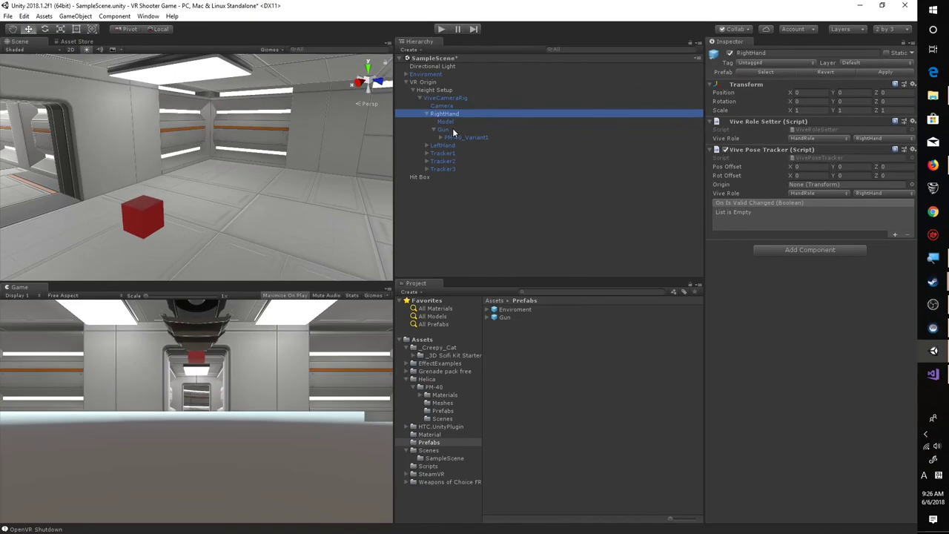
{"action": "left_click", "coordinate": [446, 29]}
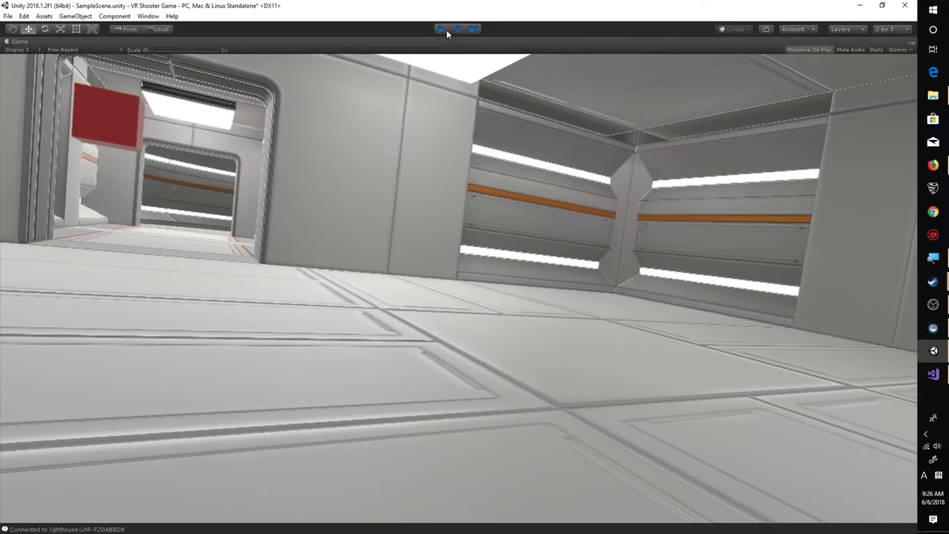
{"action": "left_click", "coordinate": [444, 29]}
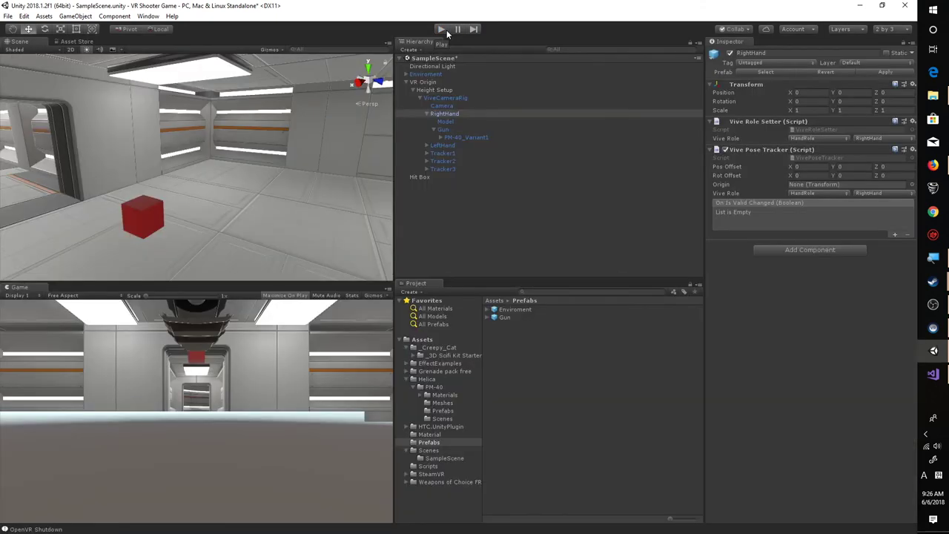